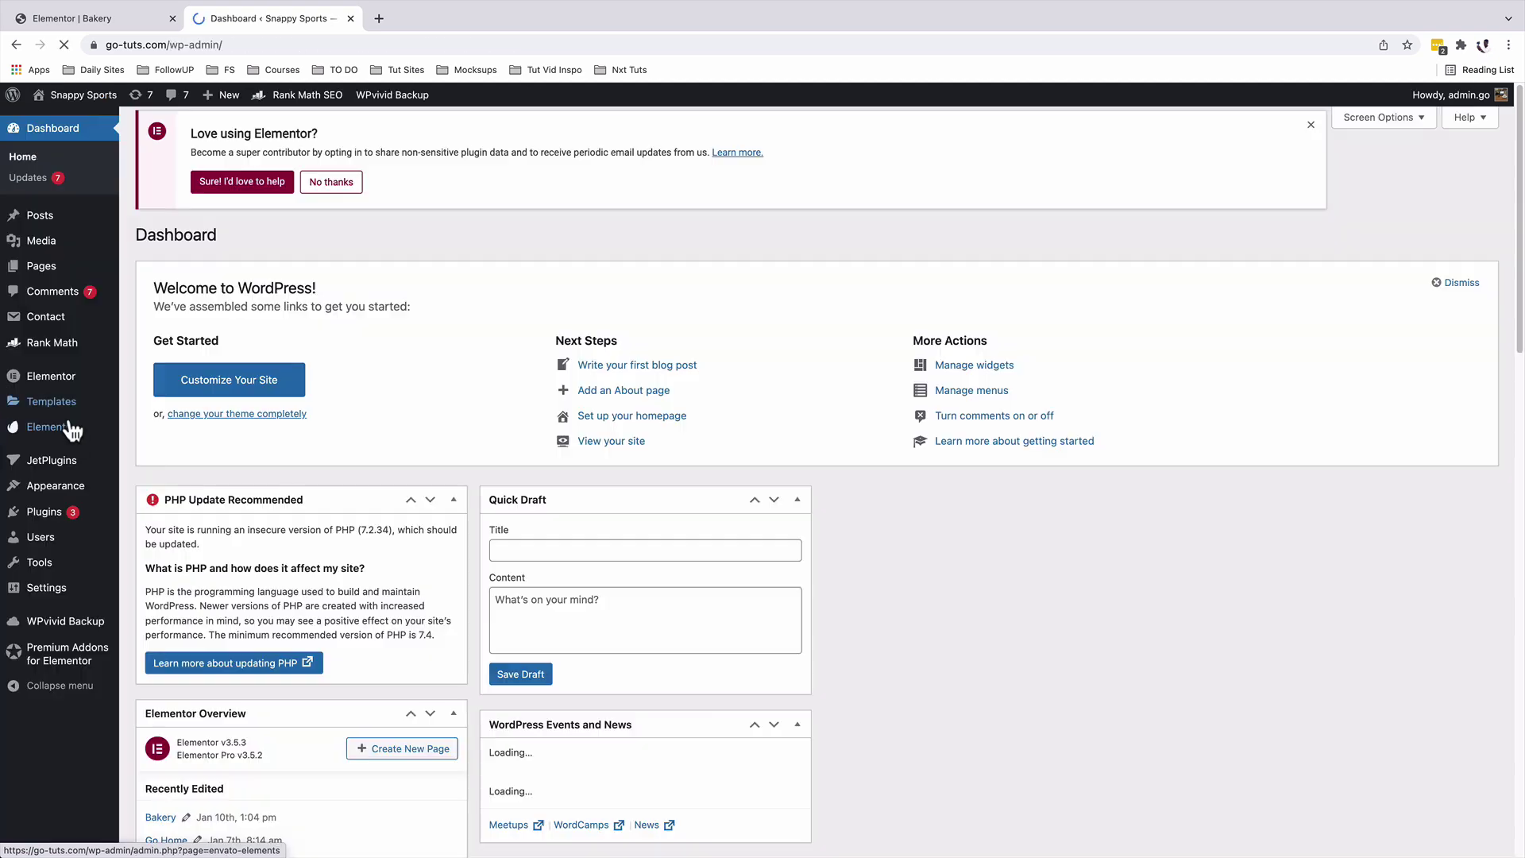
Create the new Glowing Border page in Elementor and switch its layout to Elementor Canvas.
click(154, 296)
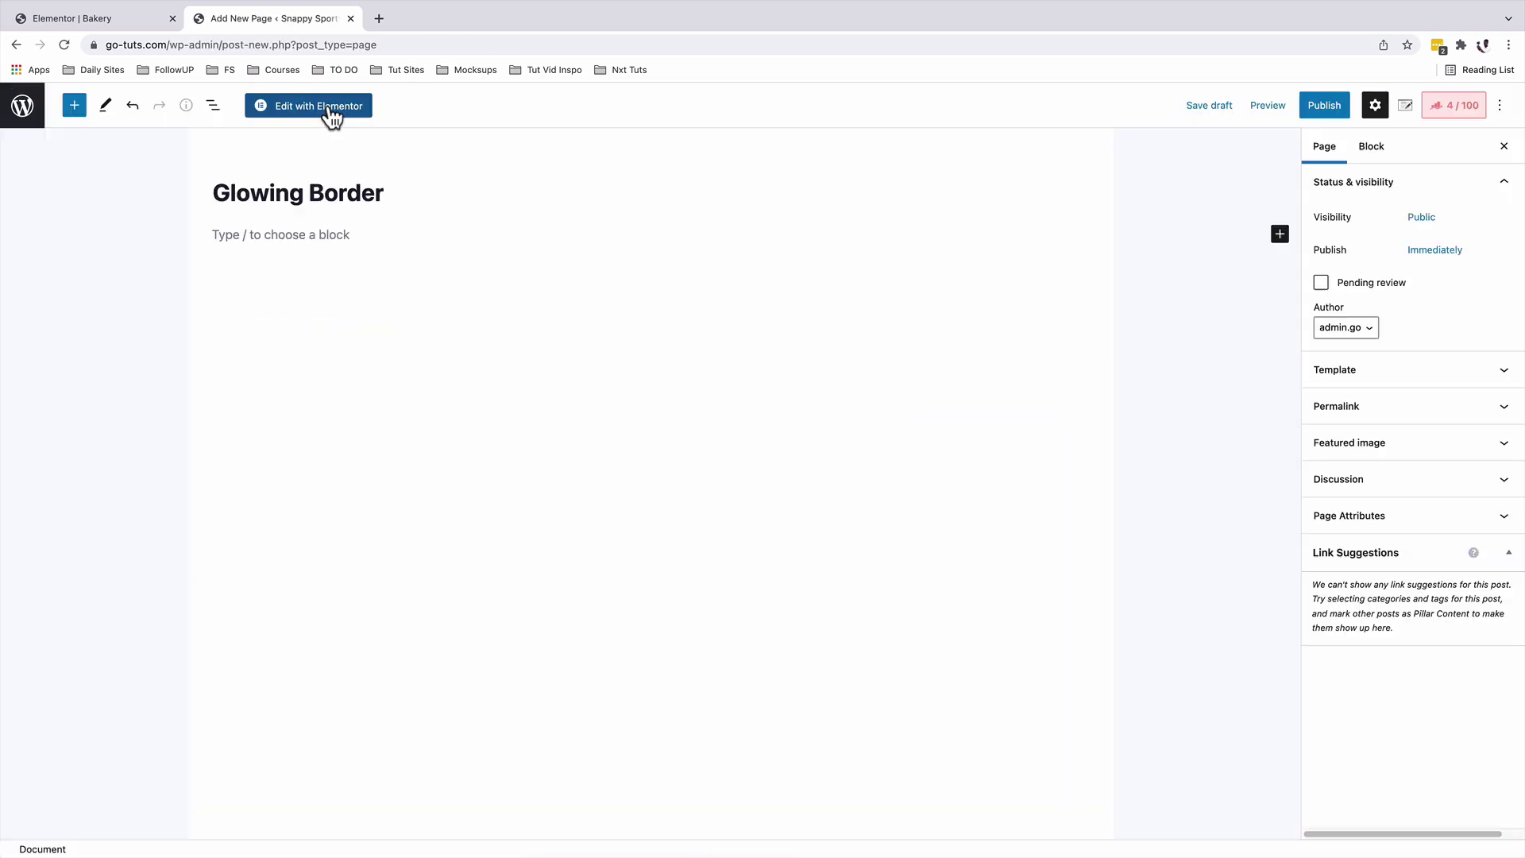
click(331, 110)
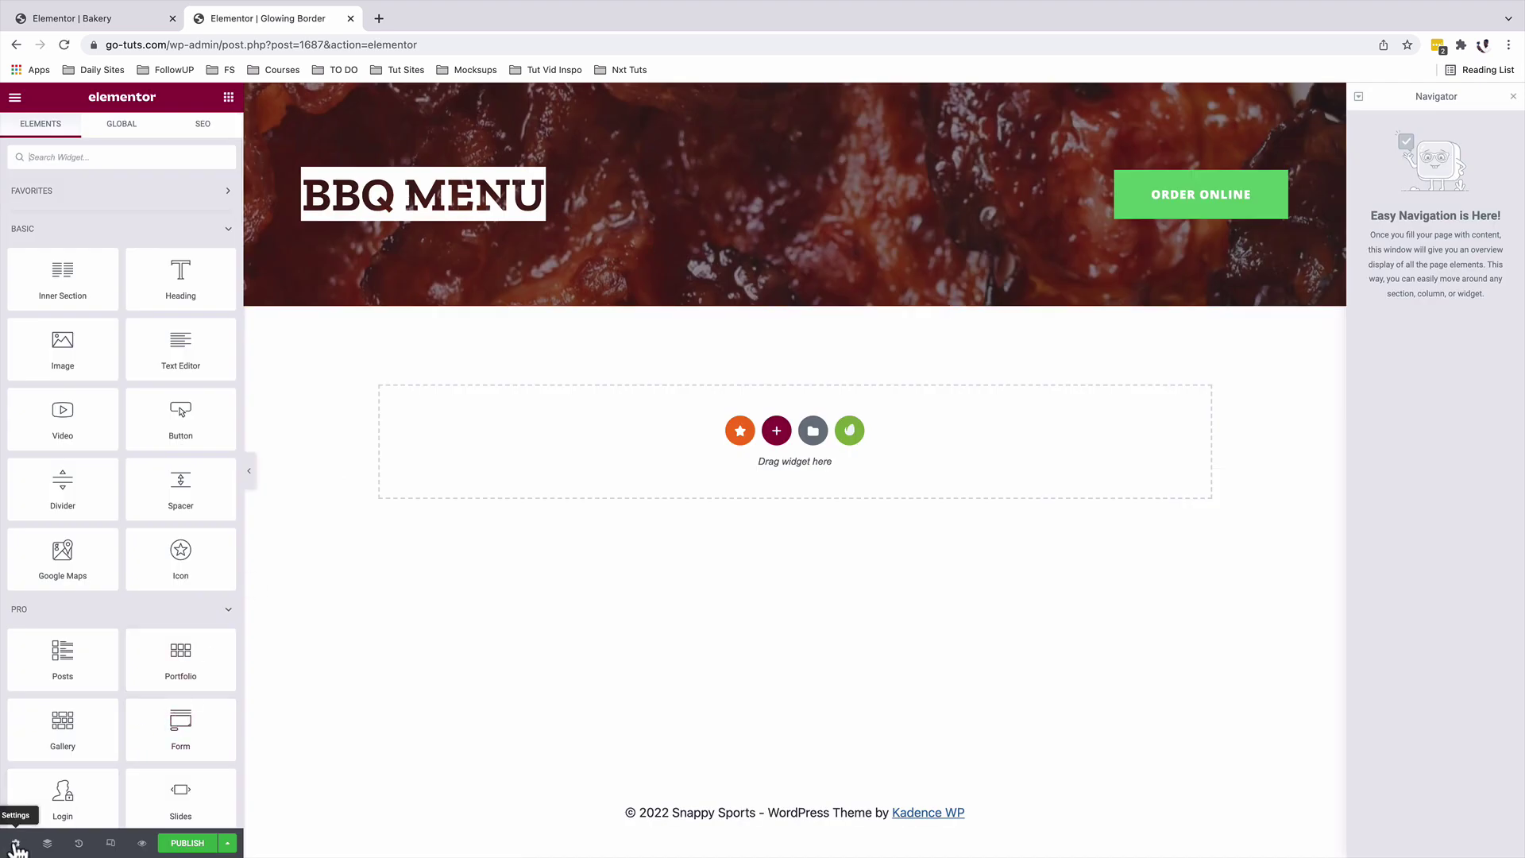
click(15, 843)
click(172, 474)
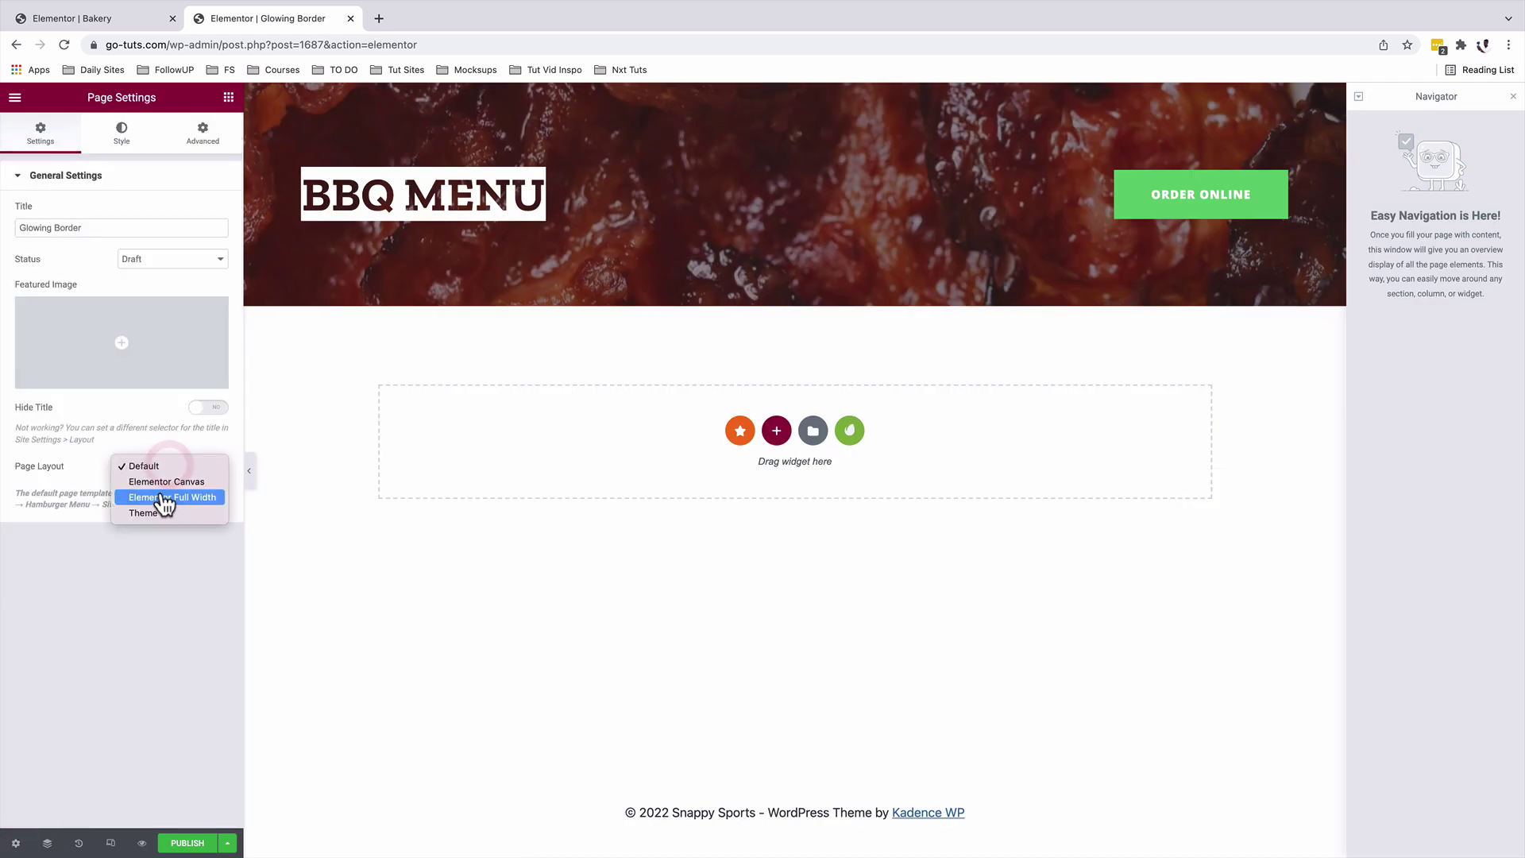
click(168, 482)
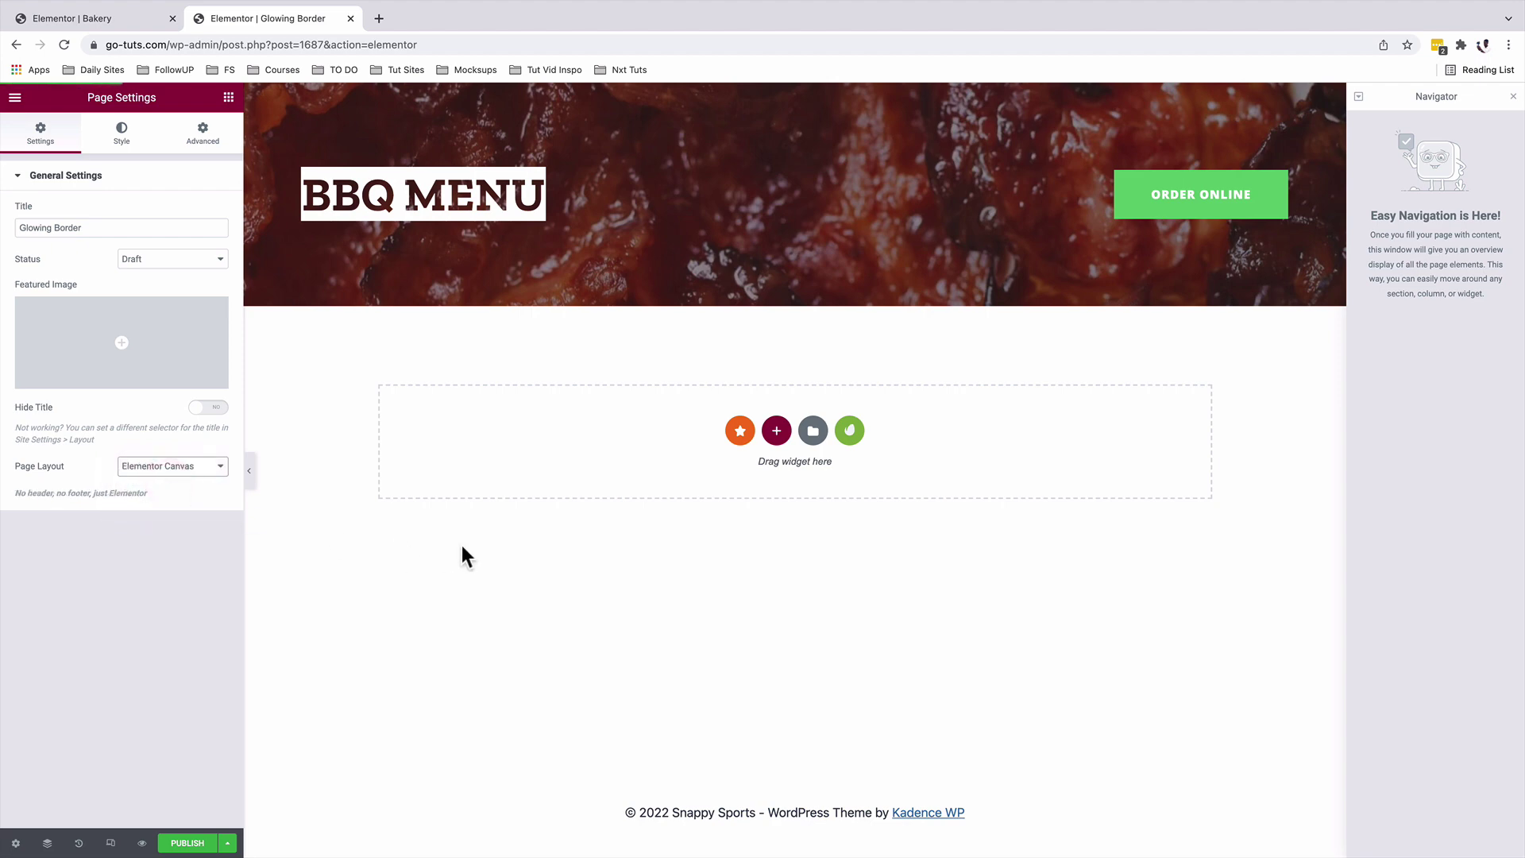
Add a three-column section with Min Height set to 100 VH.
click(776, 206)
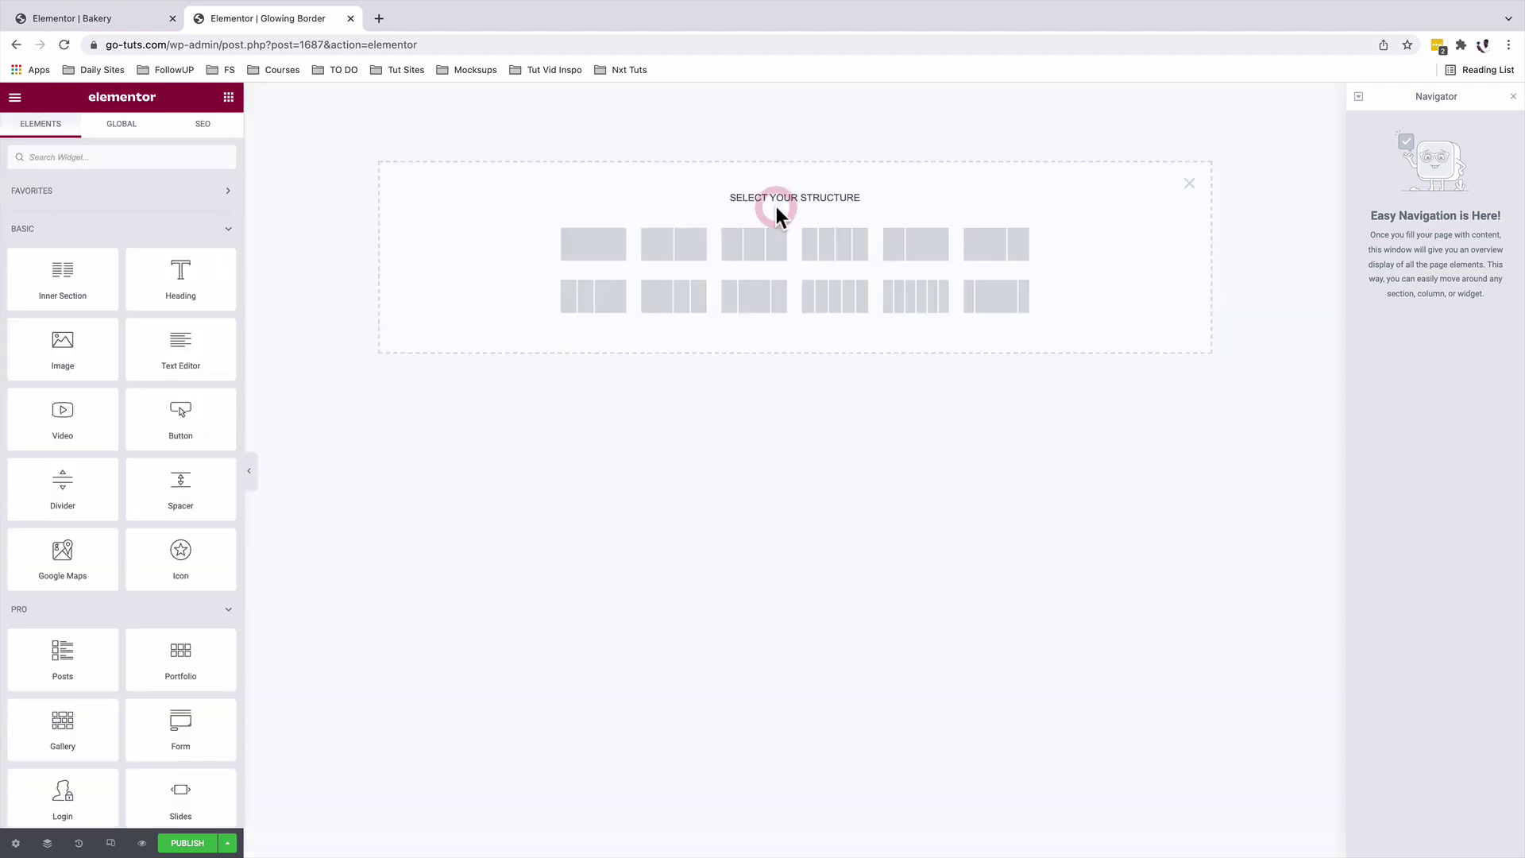
click(753, 245)
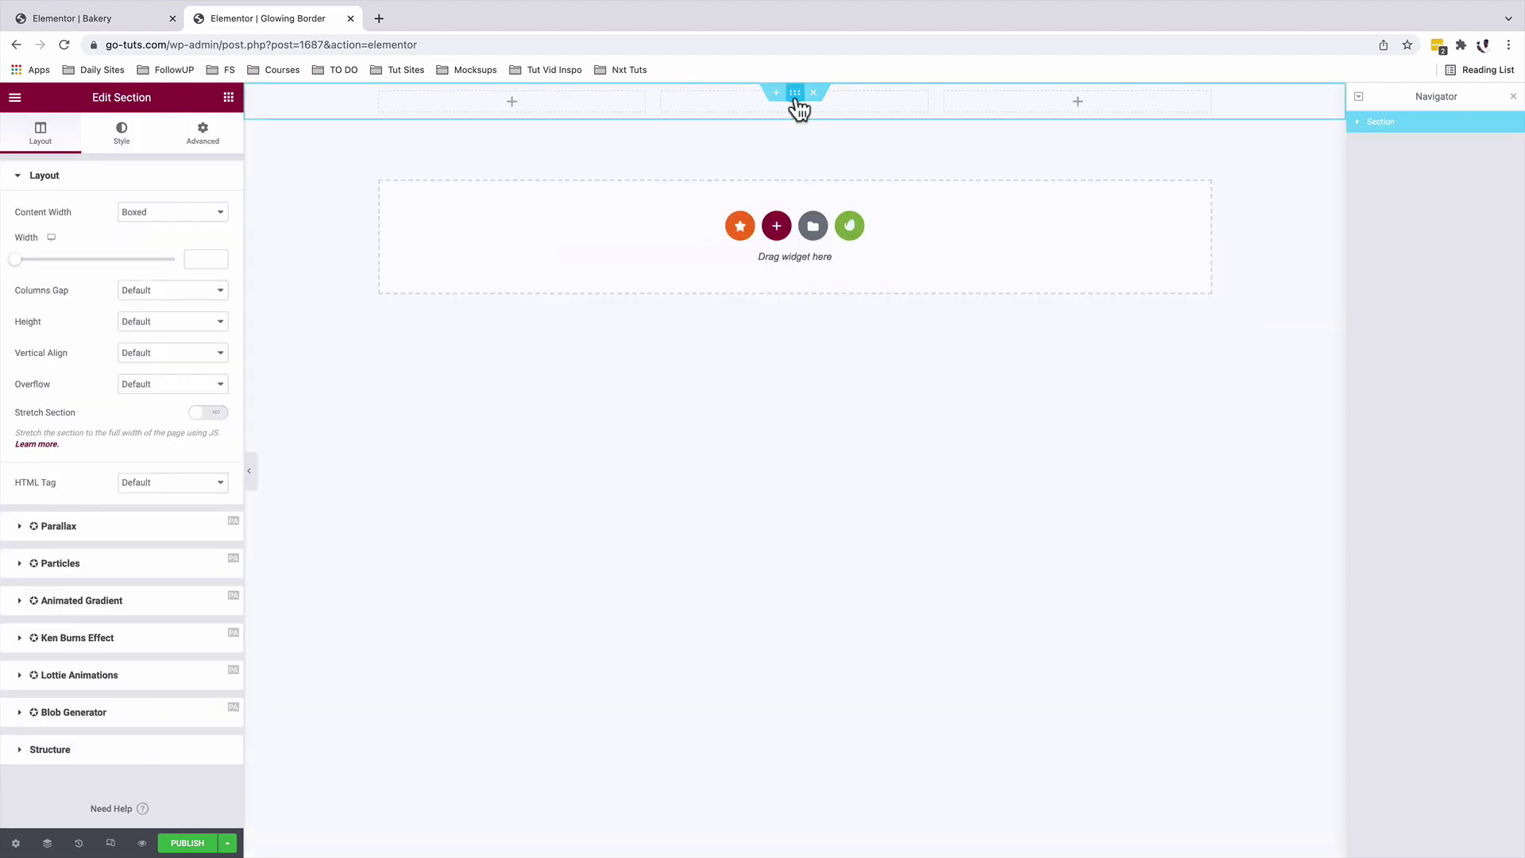
click(40, 136)
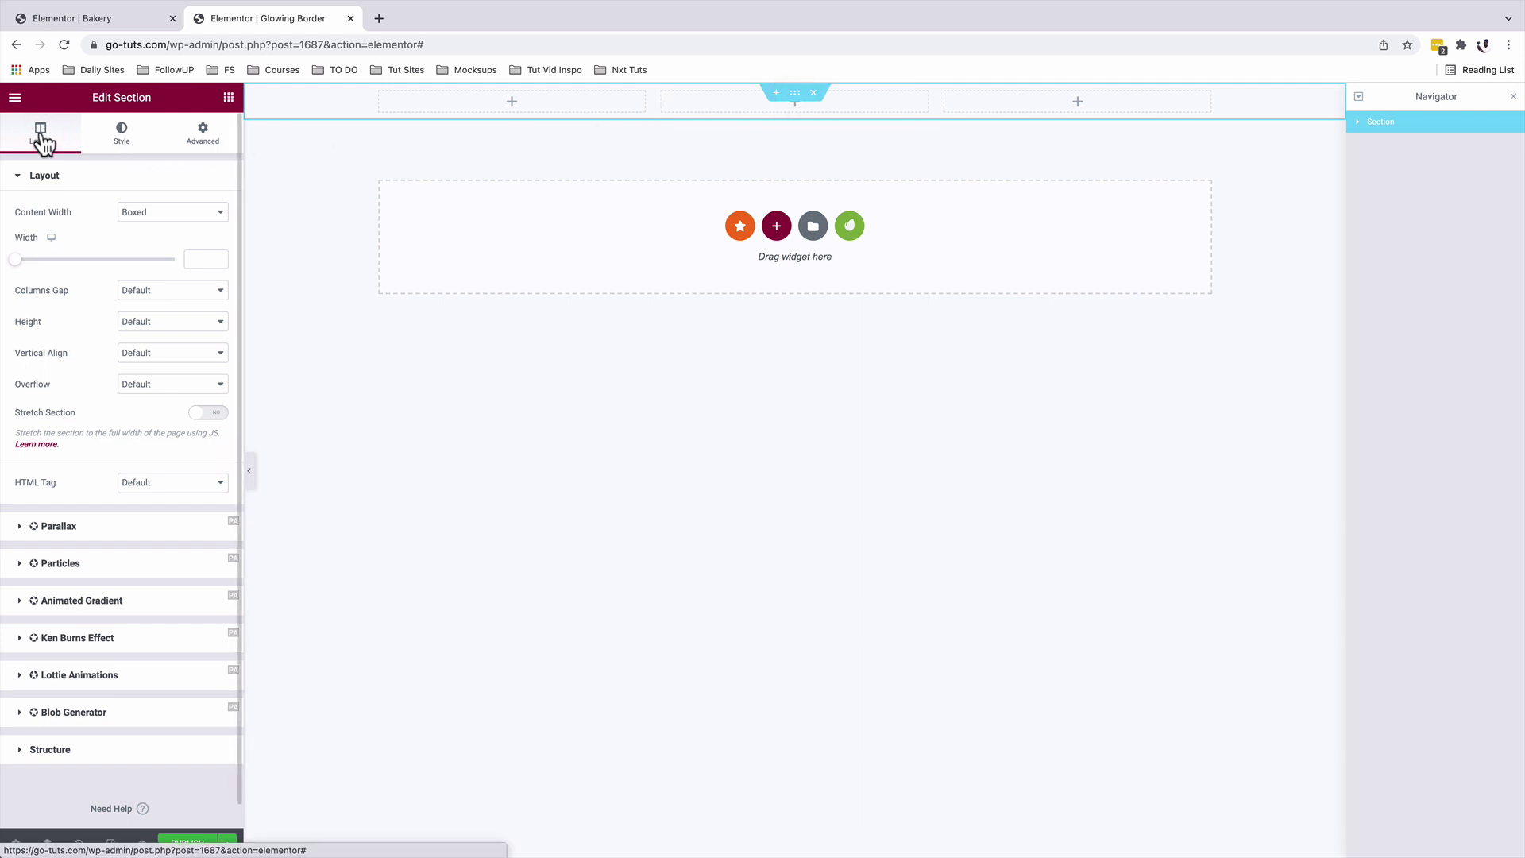
click(170, 323)
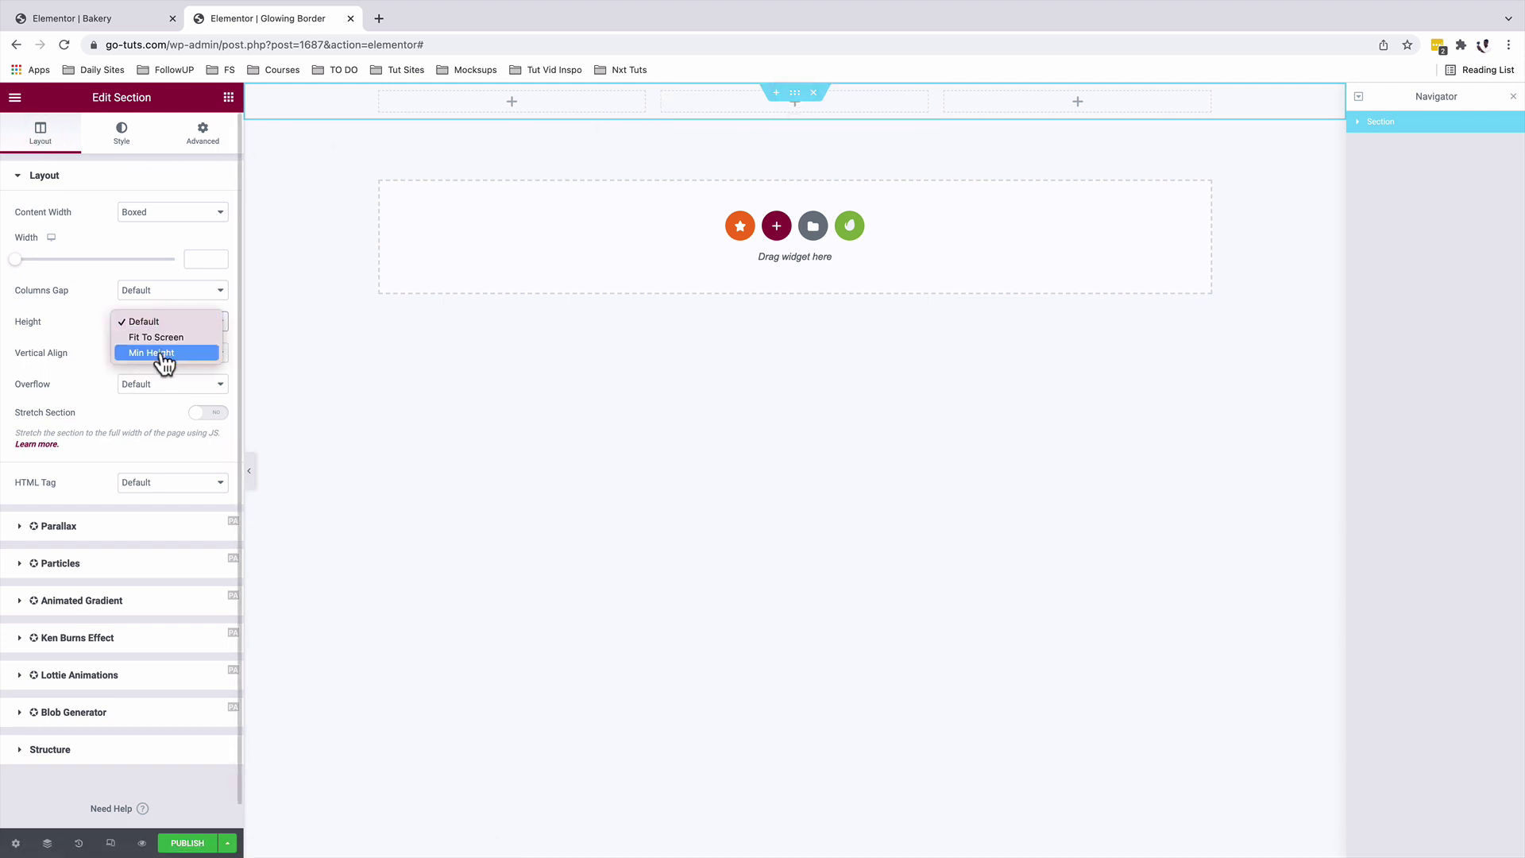
click(159, 353)
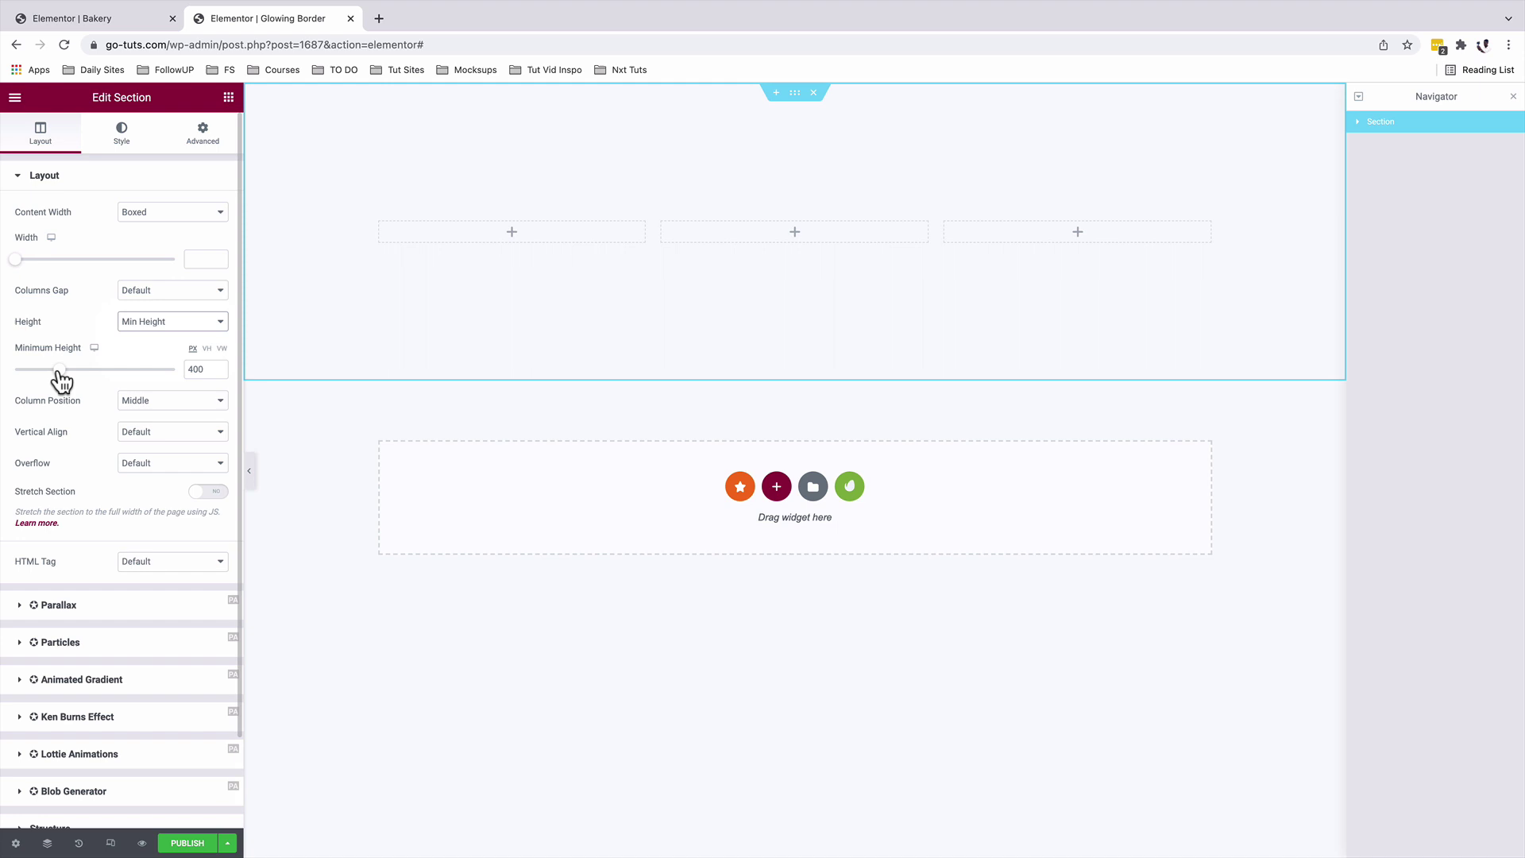
drag(60, 370, 97, 370)
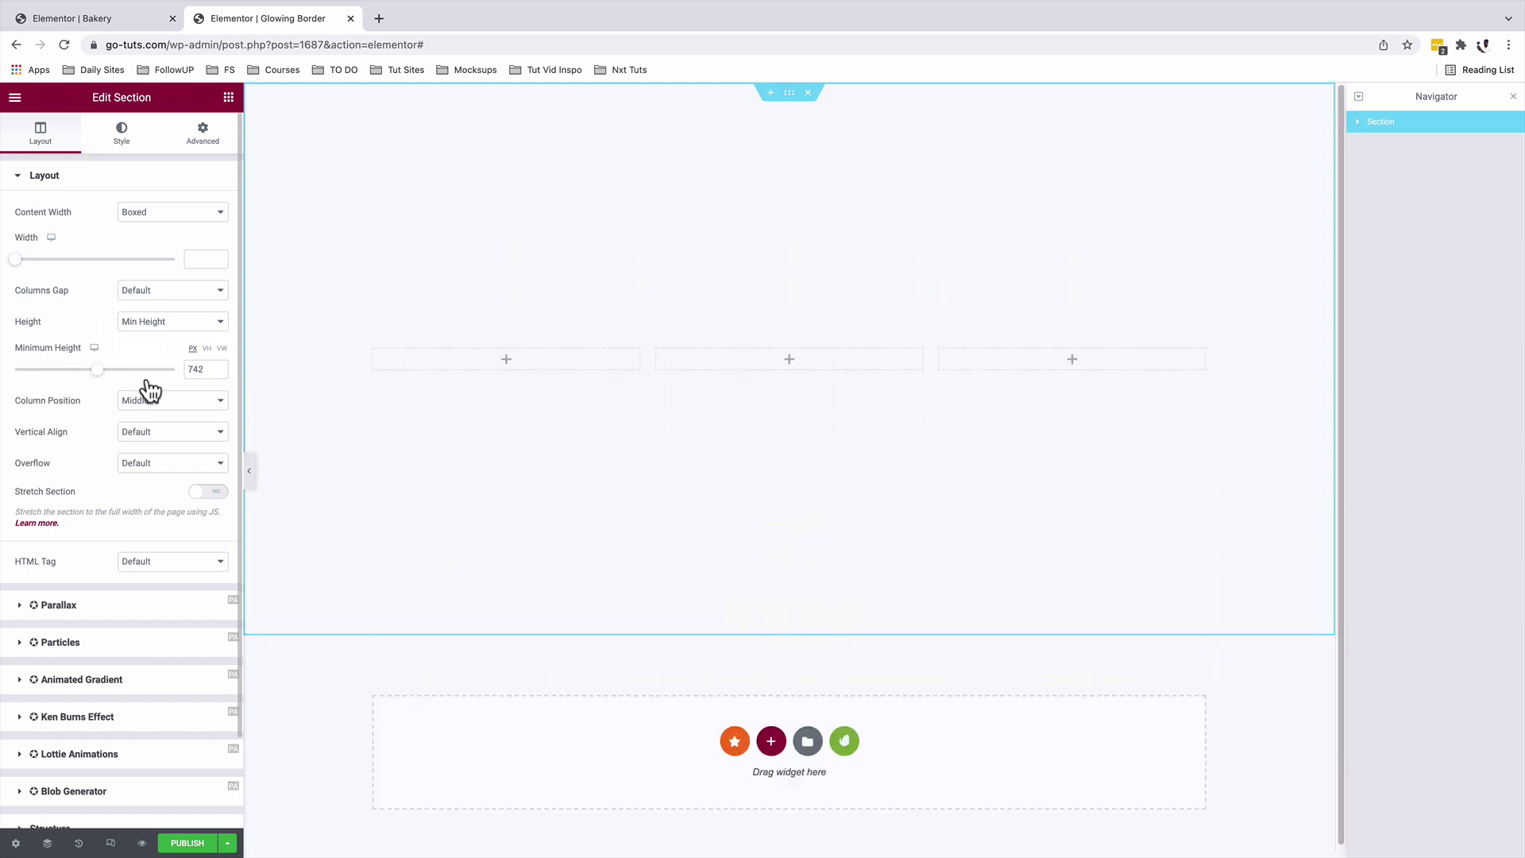
click(207, 347)
click(190, 365)
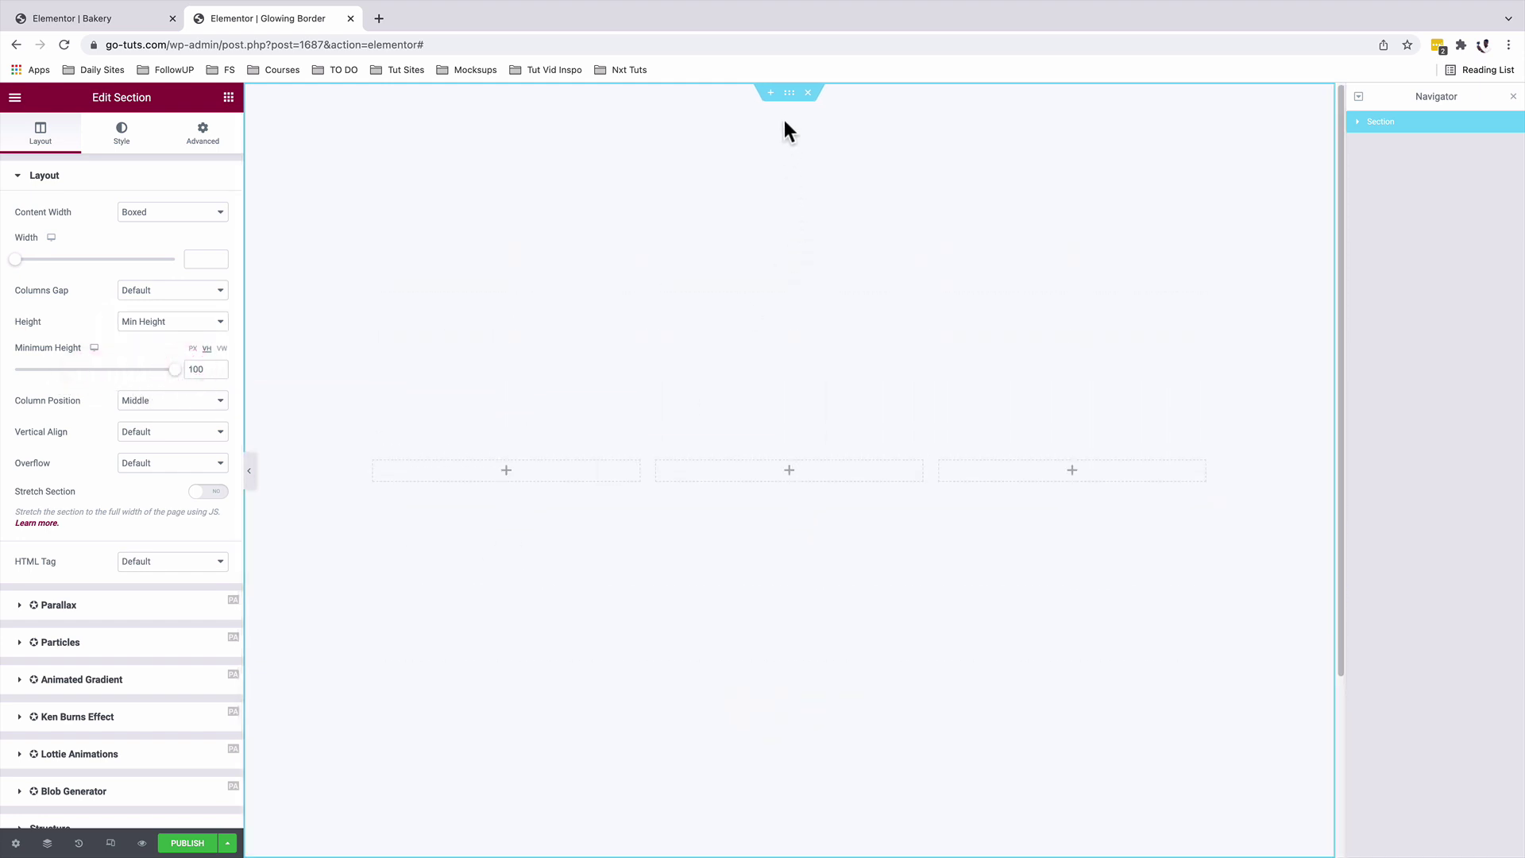
Give the section a classic dark navy background colour.
click(790, 95)
click(127, 136)
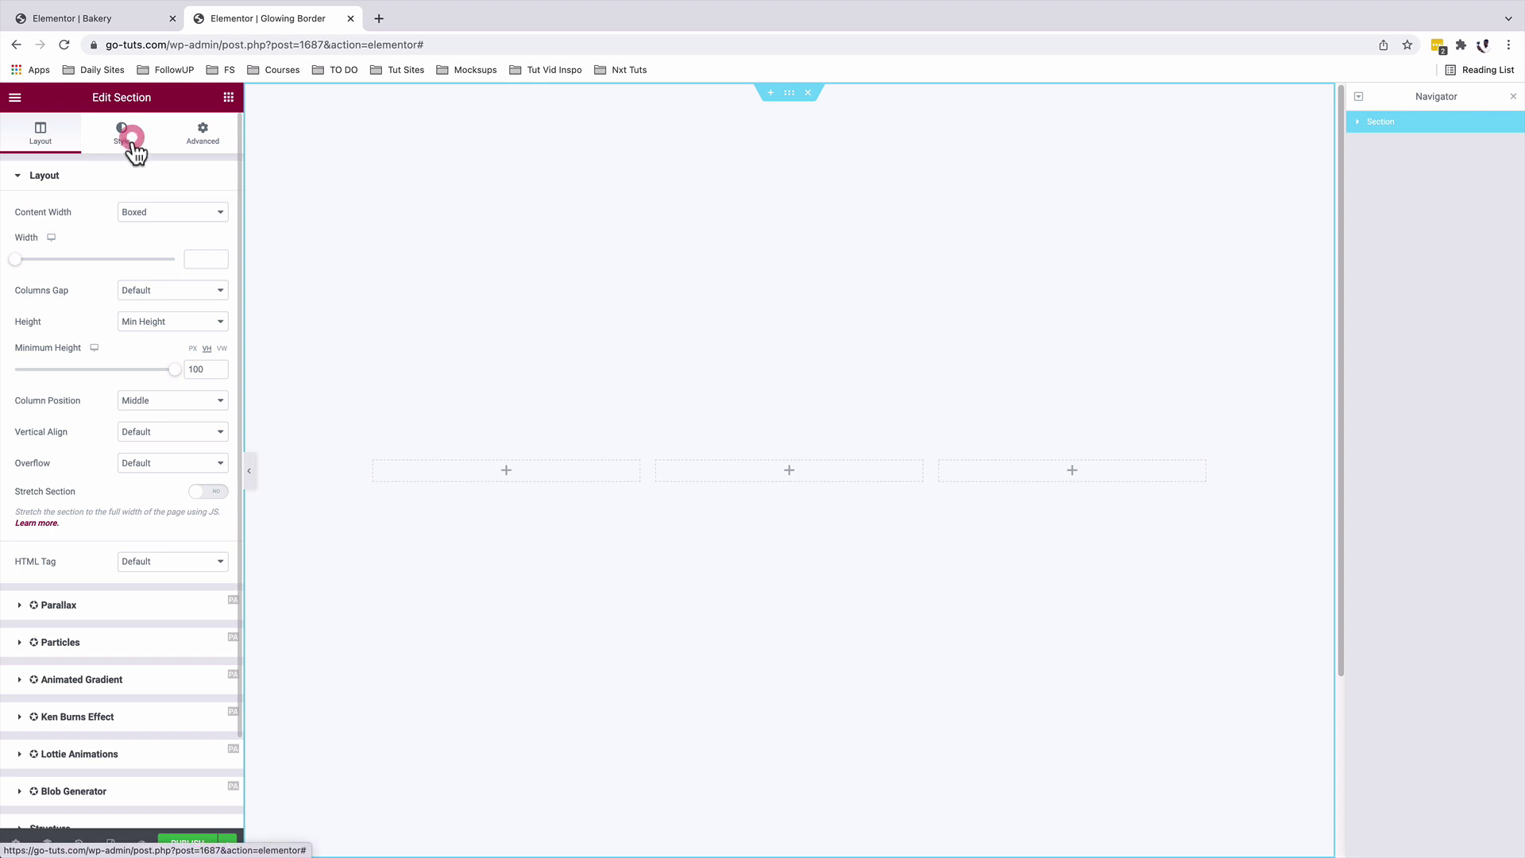
click(157, 245)
click(158, 244)
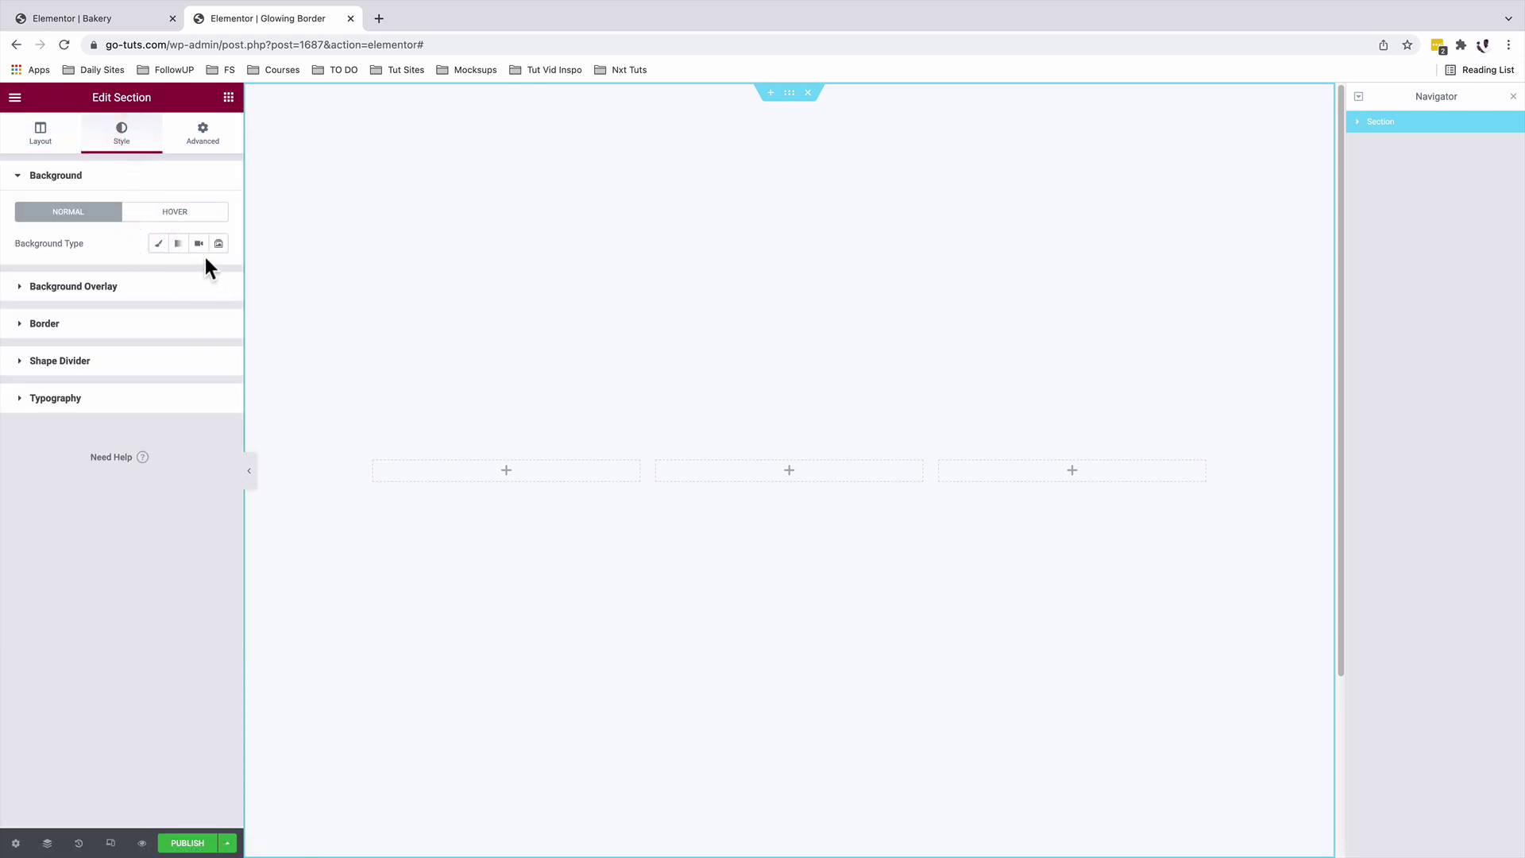
click(162, 246)
click(218, 274)
click(167, 437)
click(301, 486)
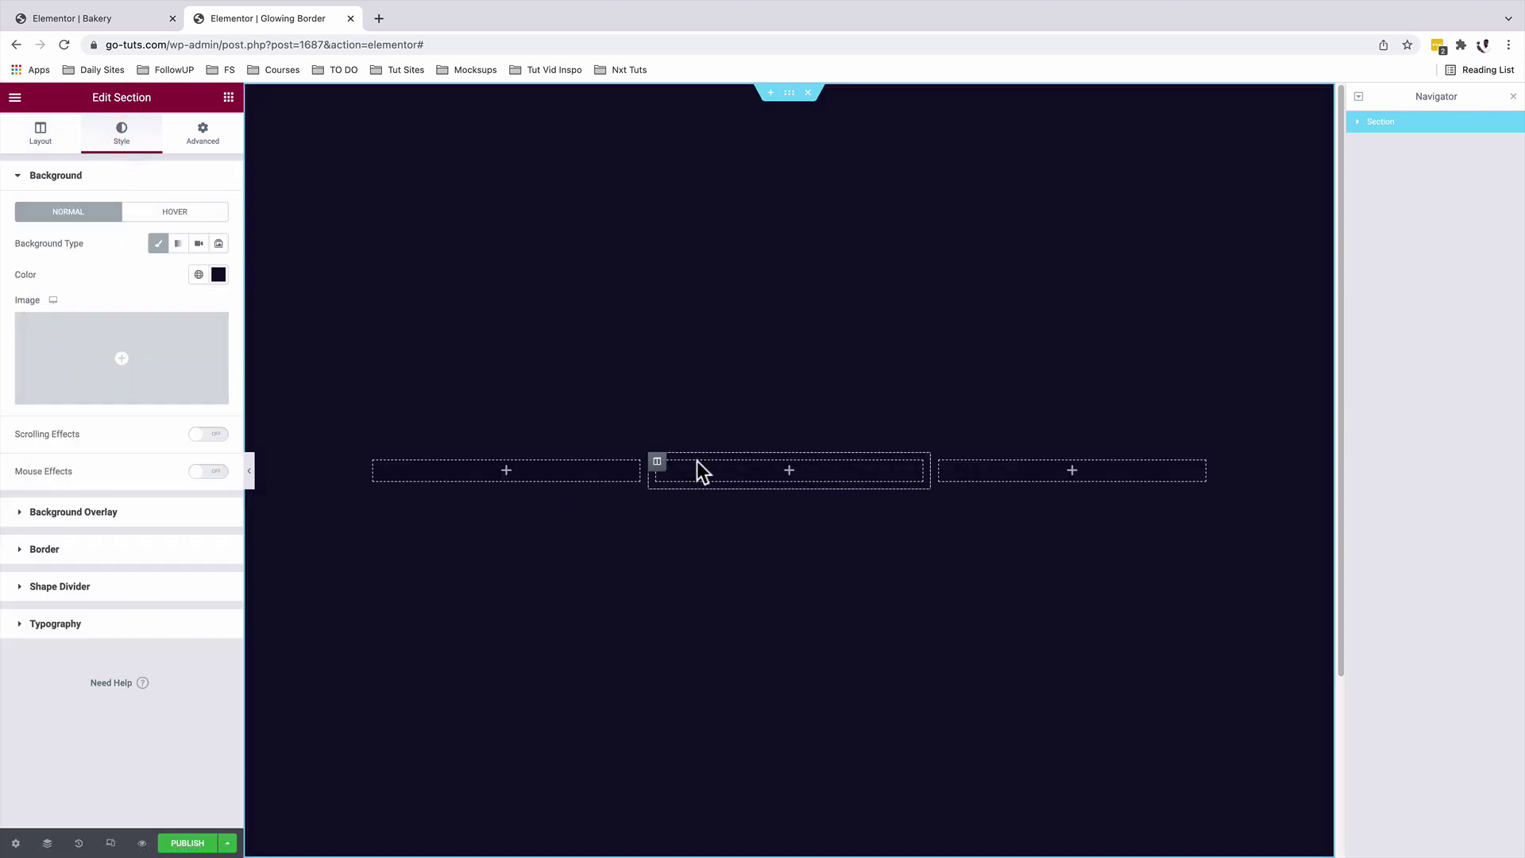
Give the middle column a classic navy background fill.
click(656, 464)
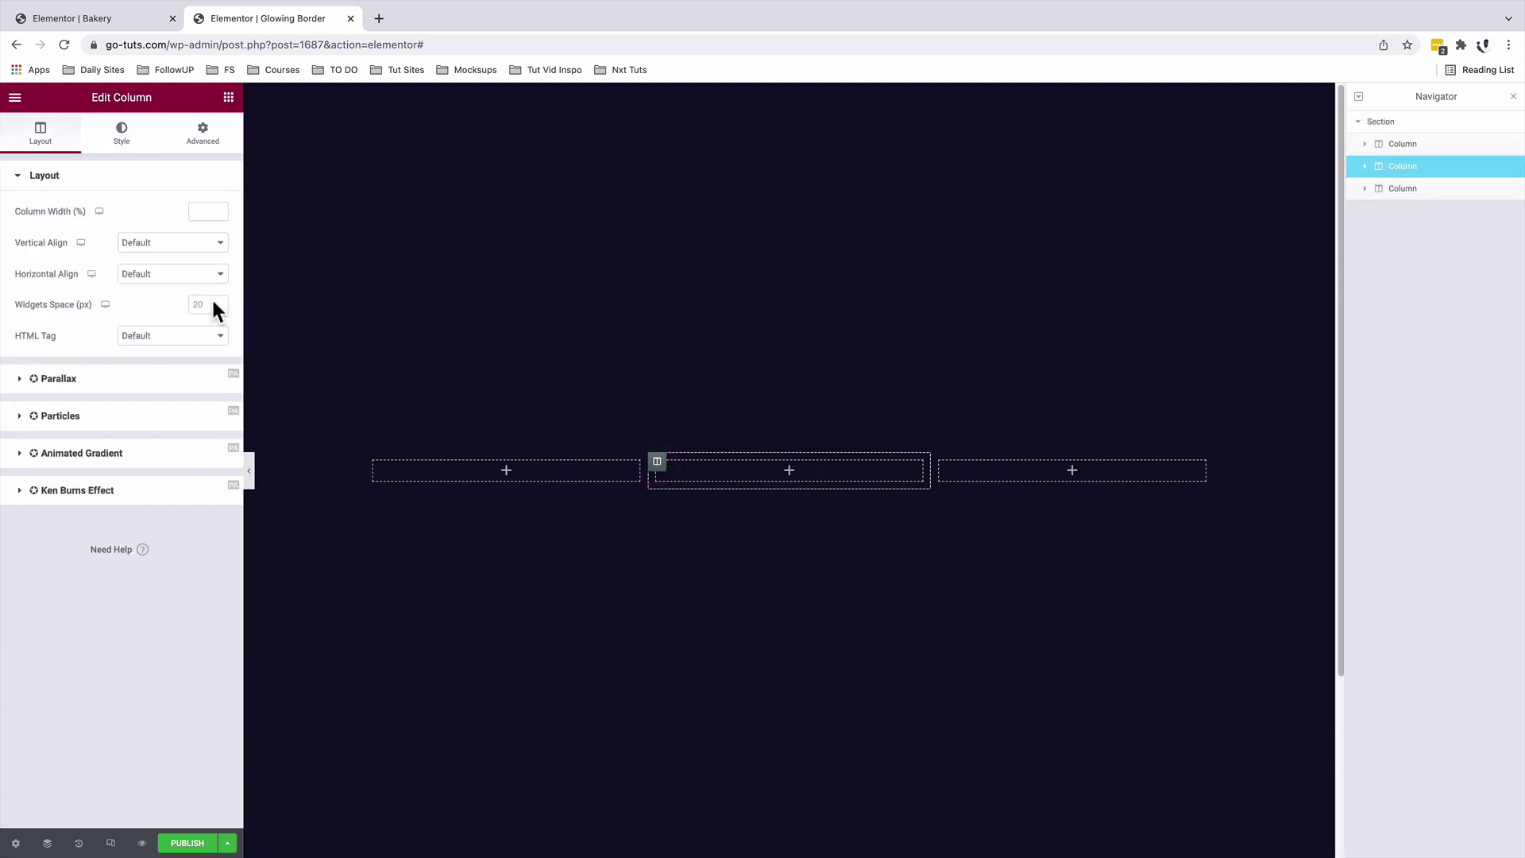
click(121, 137)
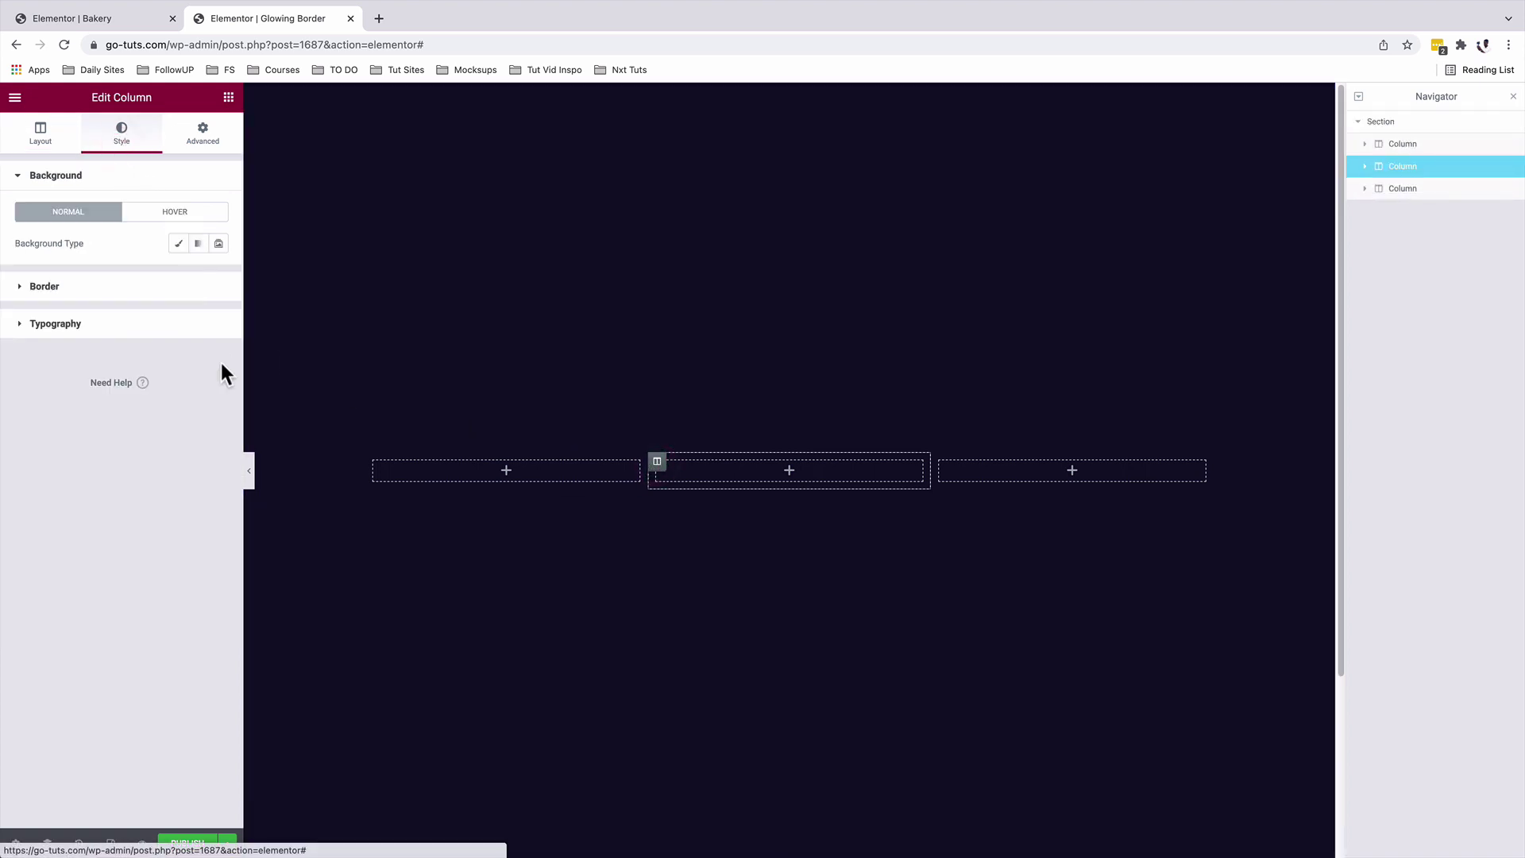
click(177, 245)
click(218, 275)
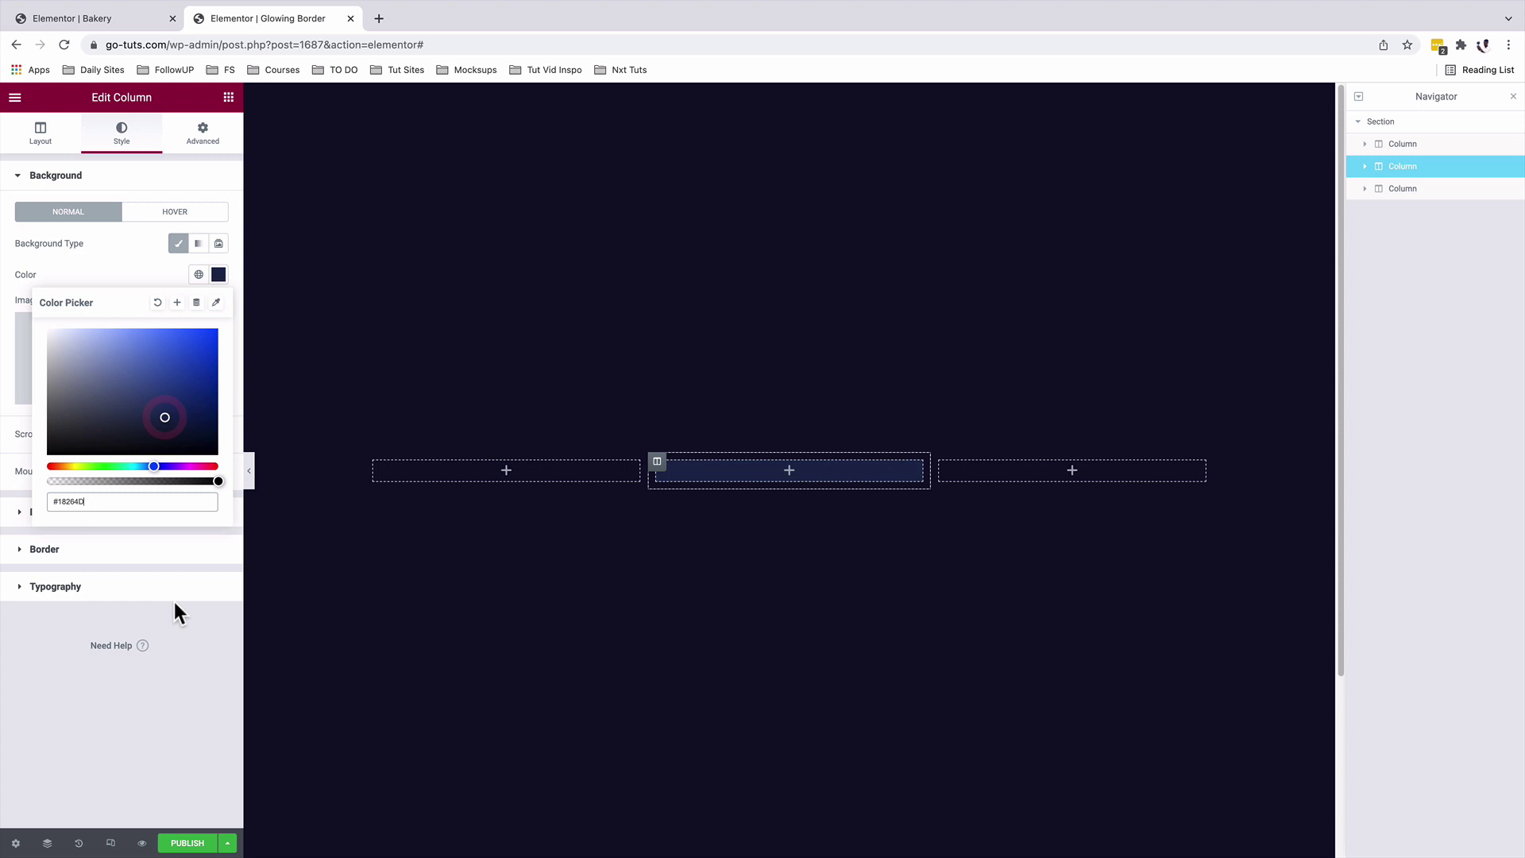
click(176, 644)
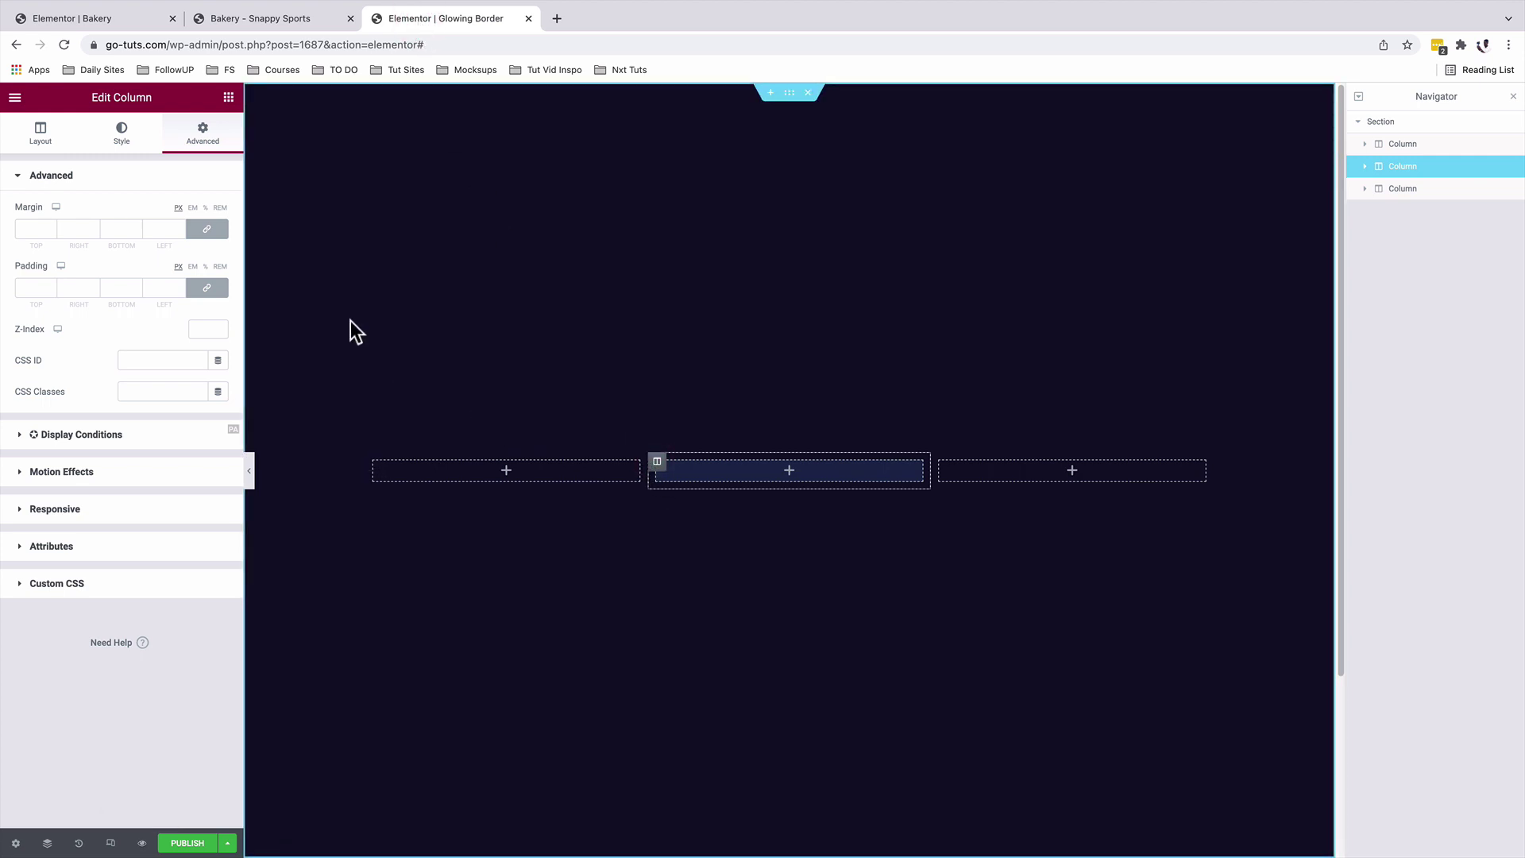
Paste the glowing border CSS into the middle column's Custom CSS: 5px red-yellow border, 55vh, 80px blur glow.
click(63, 583)
click(90, 480)
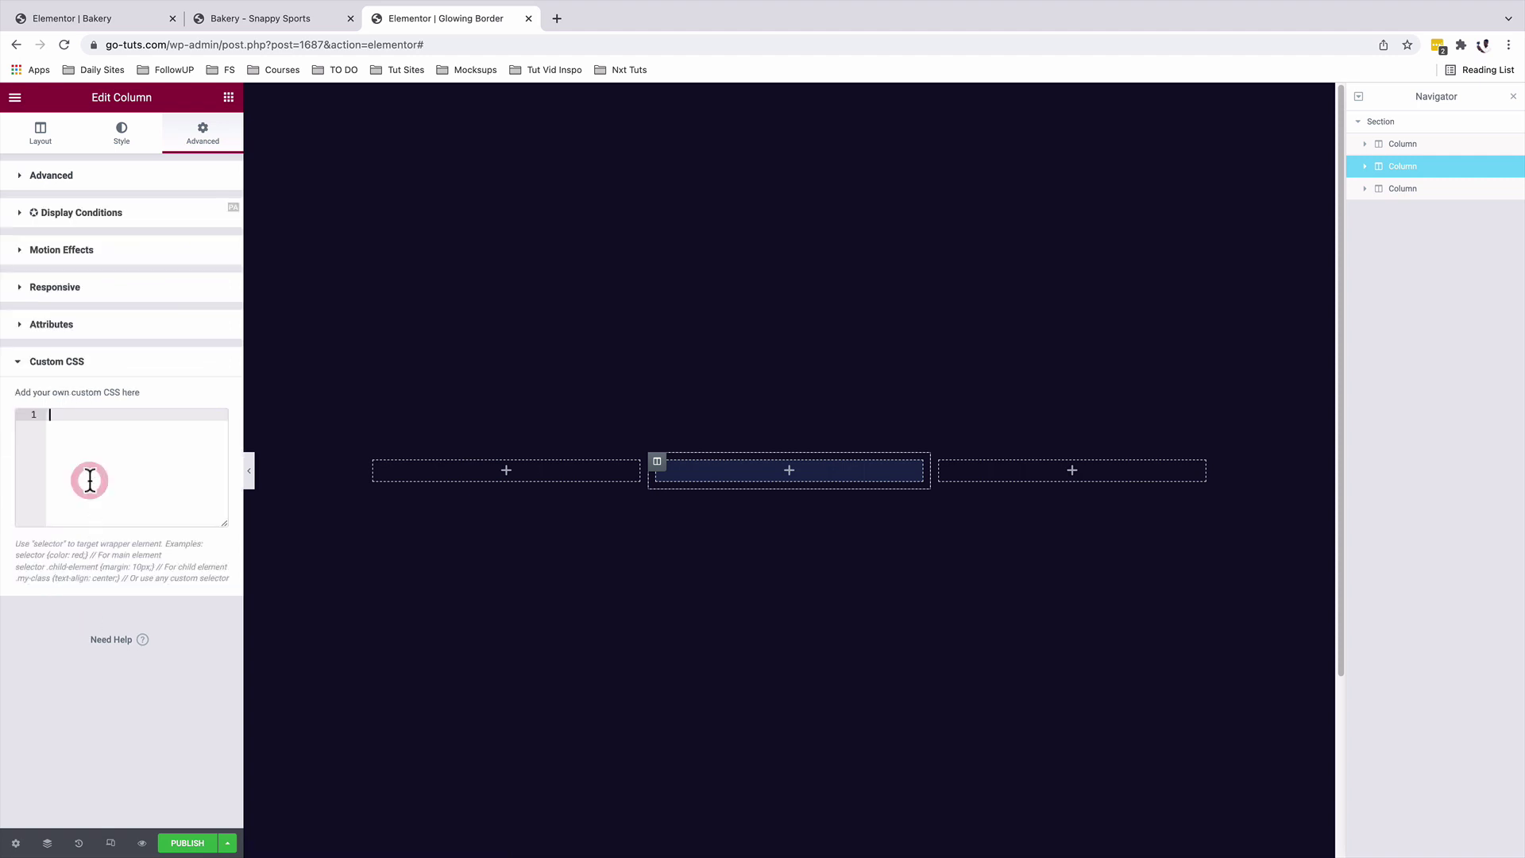
text(selector { border: 5px solid transparent;   border-image: linear-gradient(45deg, red , yellow);   border-image-slice: 1;   height: 55vh;  }  selector::before {   content: '';   position: absolute;   top: 0;   left: 0;   right: 0;   bottom: 0; background: linear-gradient(45deg, #ddd800, #cc5520, #750cf2, #0cbcf2);   filter: blur(80px); })
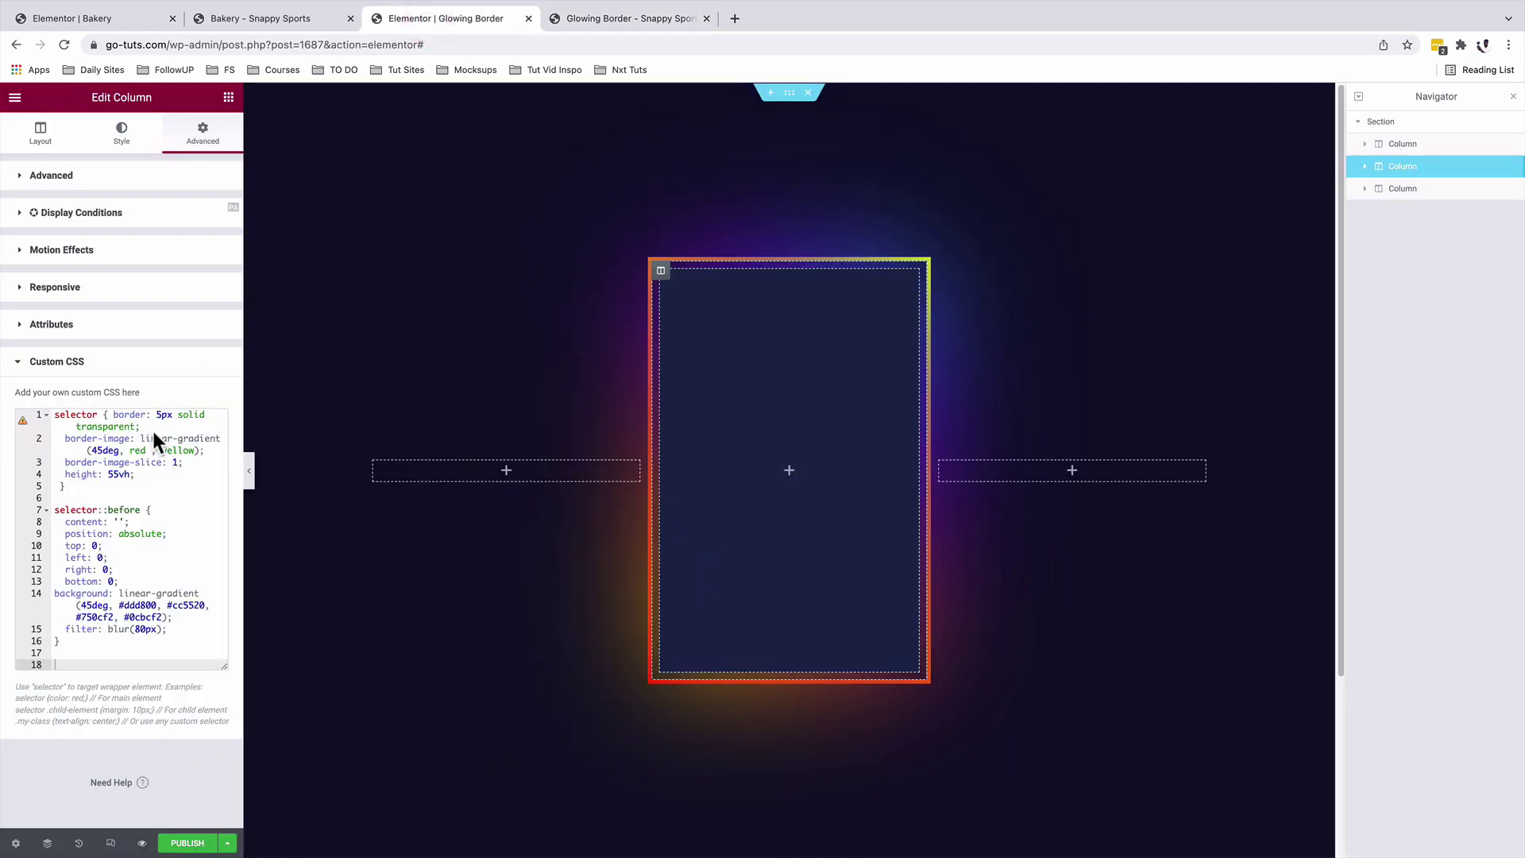
Keep the border width at 5px and change the border gradient from red-yellow to red-blue.
click(57, 416)
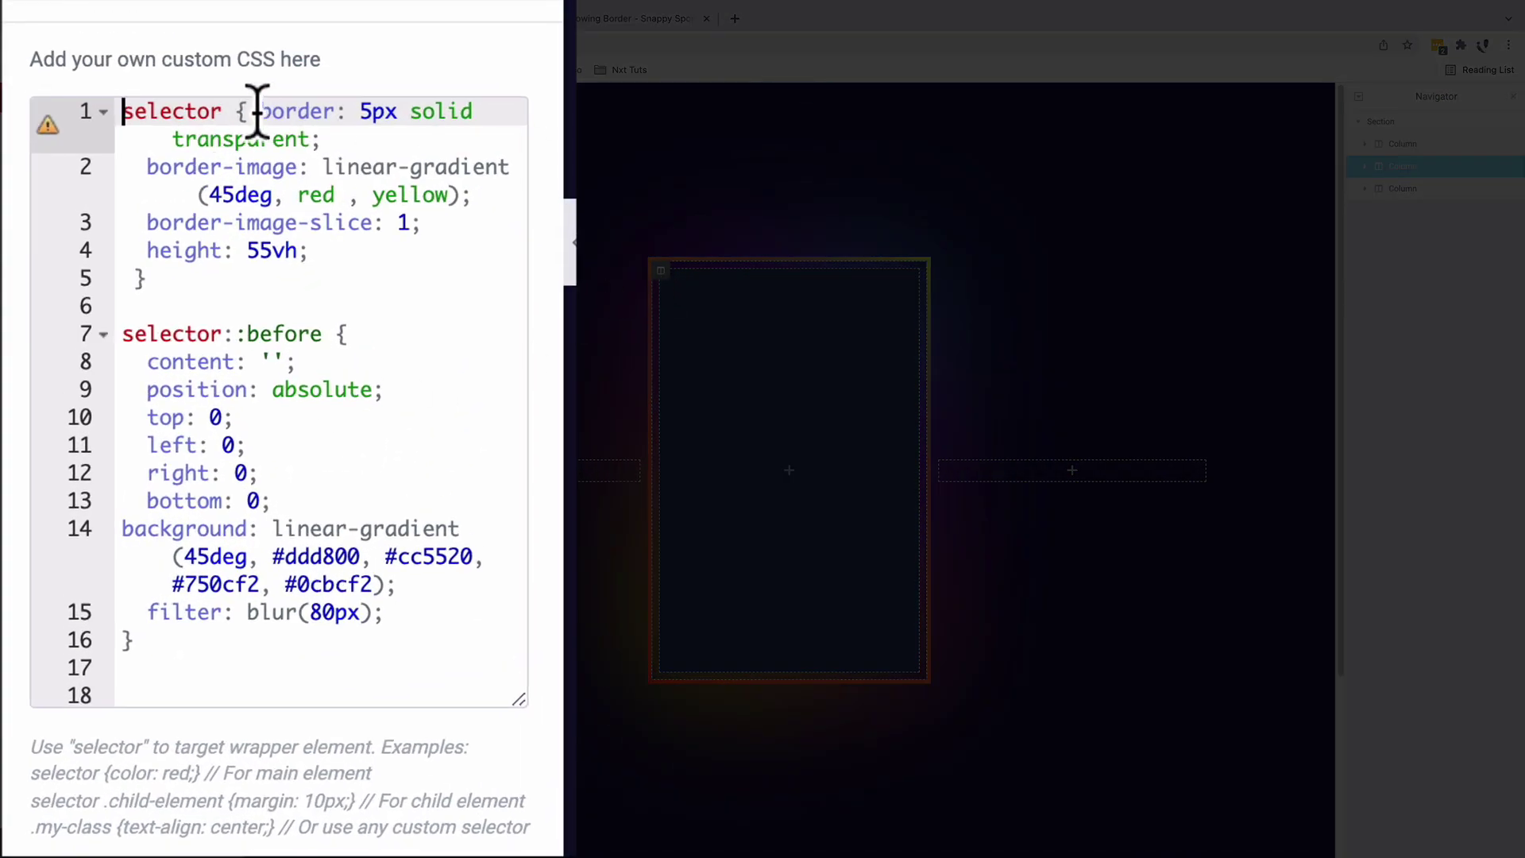
drag(259, 111, 374, 110)
click(381, 115)
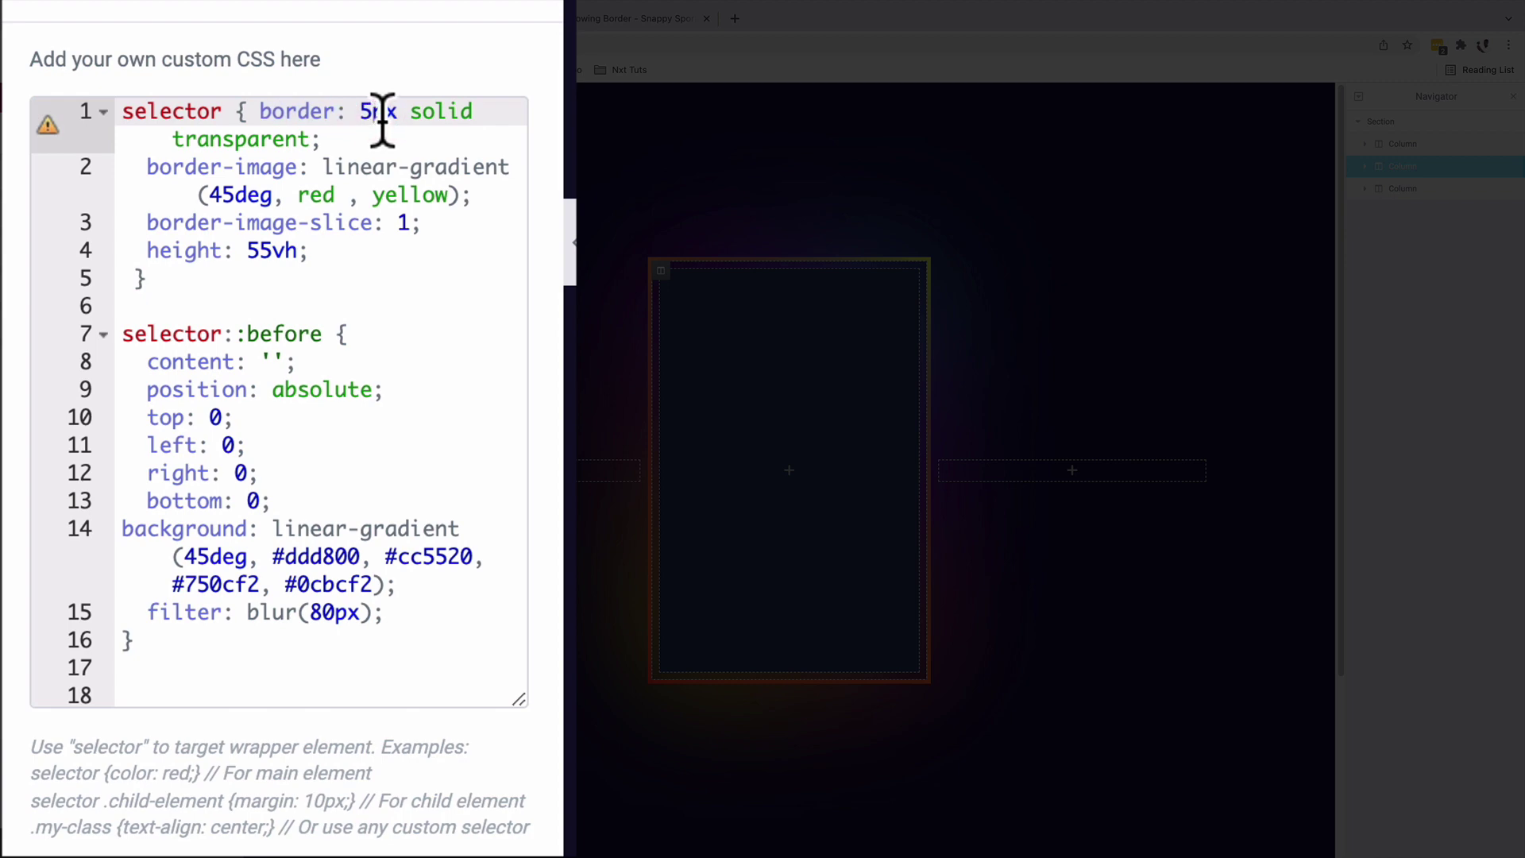
key(BackSpace)
text(15)
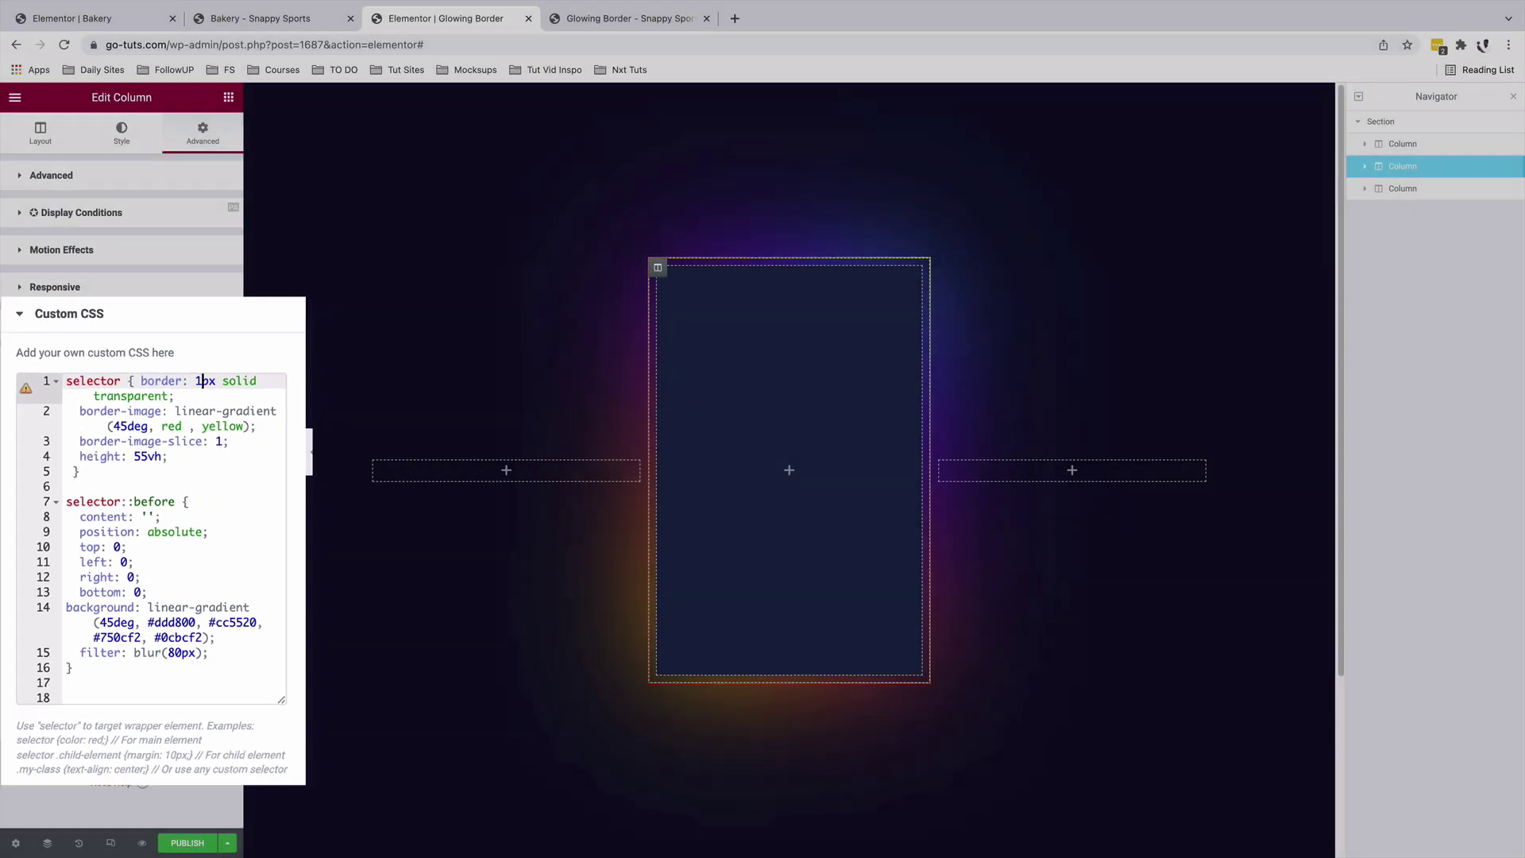
key(BackSpace)
key(BackSpace)
text(5)
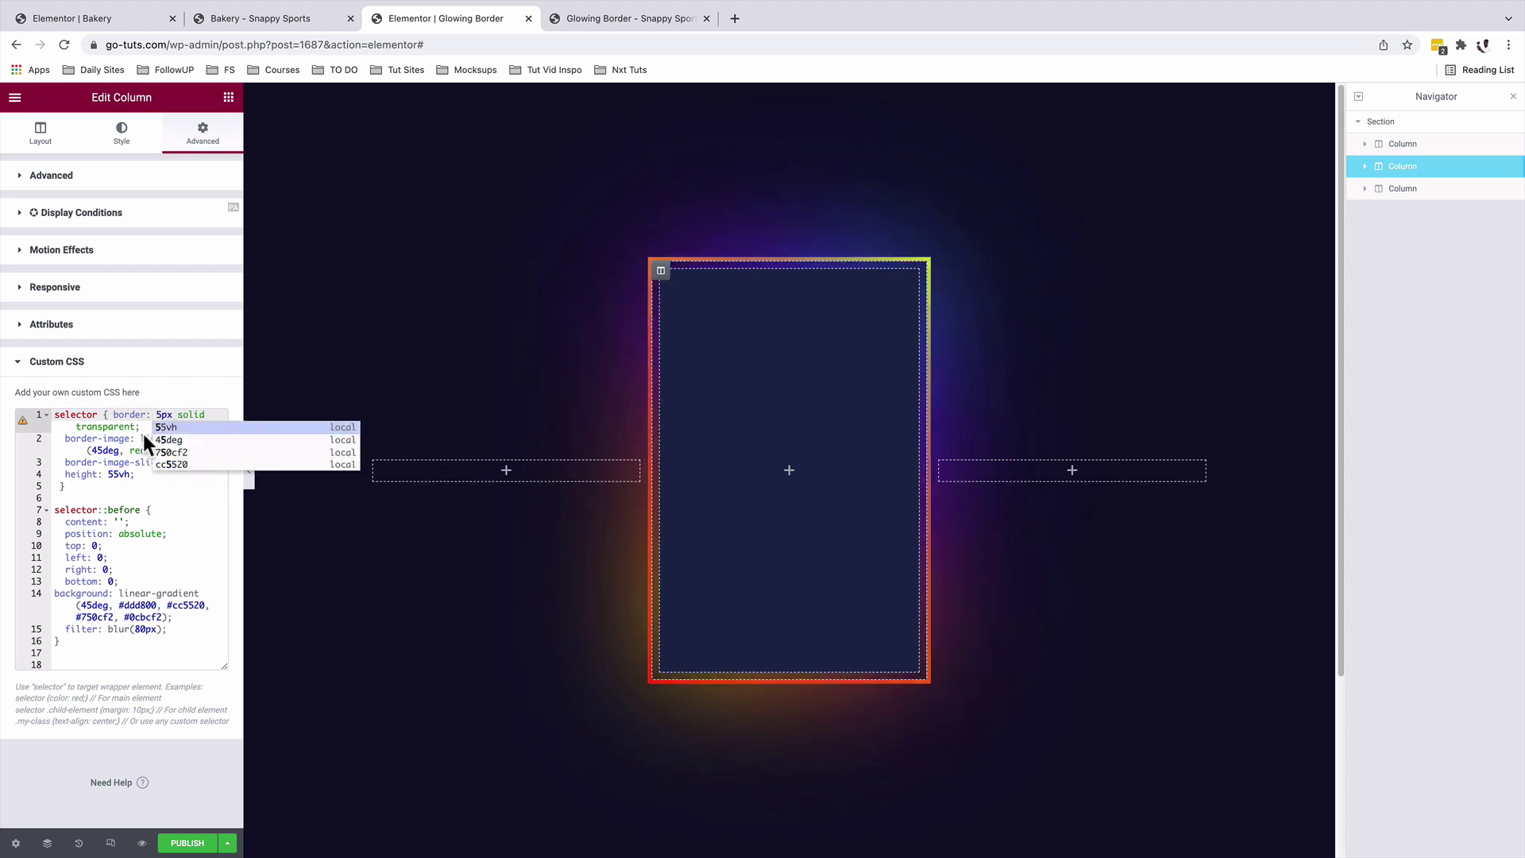
click(143, 438)
key(shift+End)
click(143, 438)
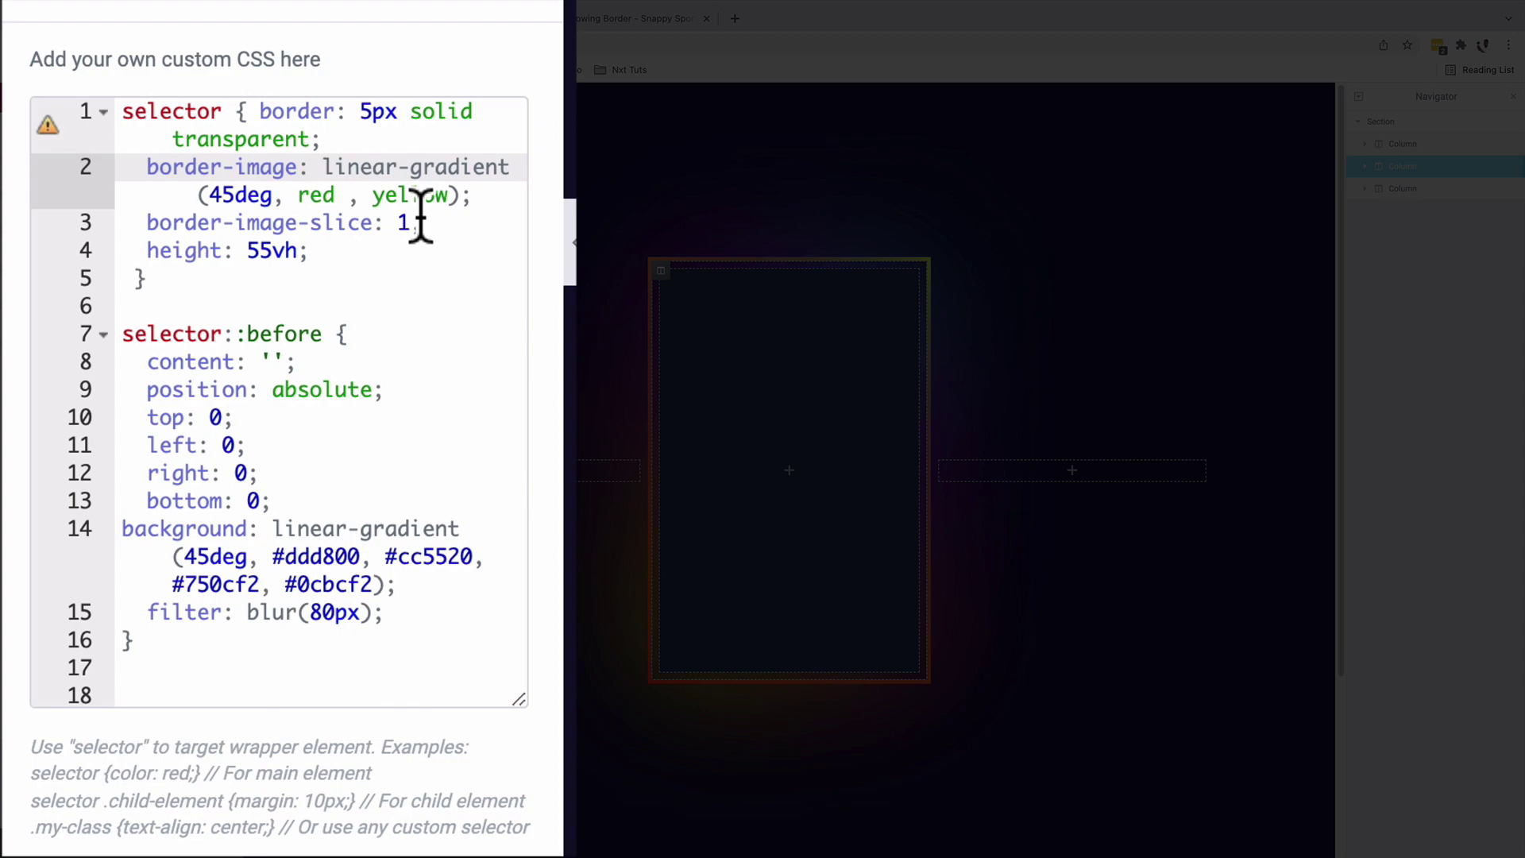
double_click(403, 194)
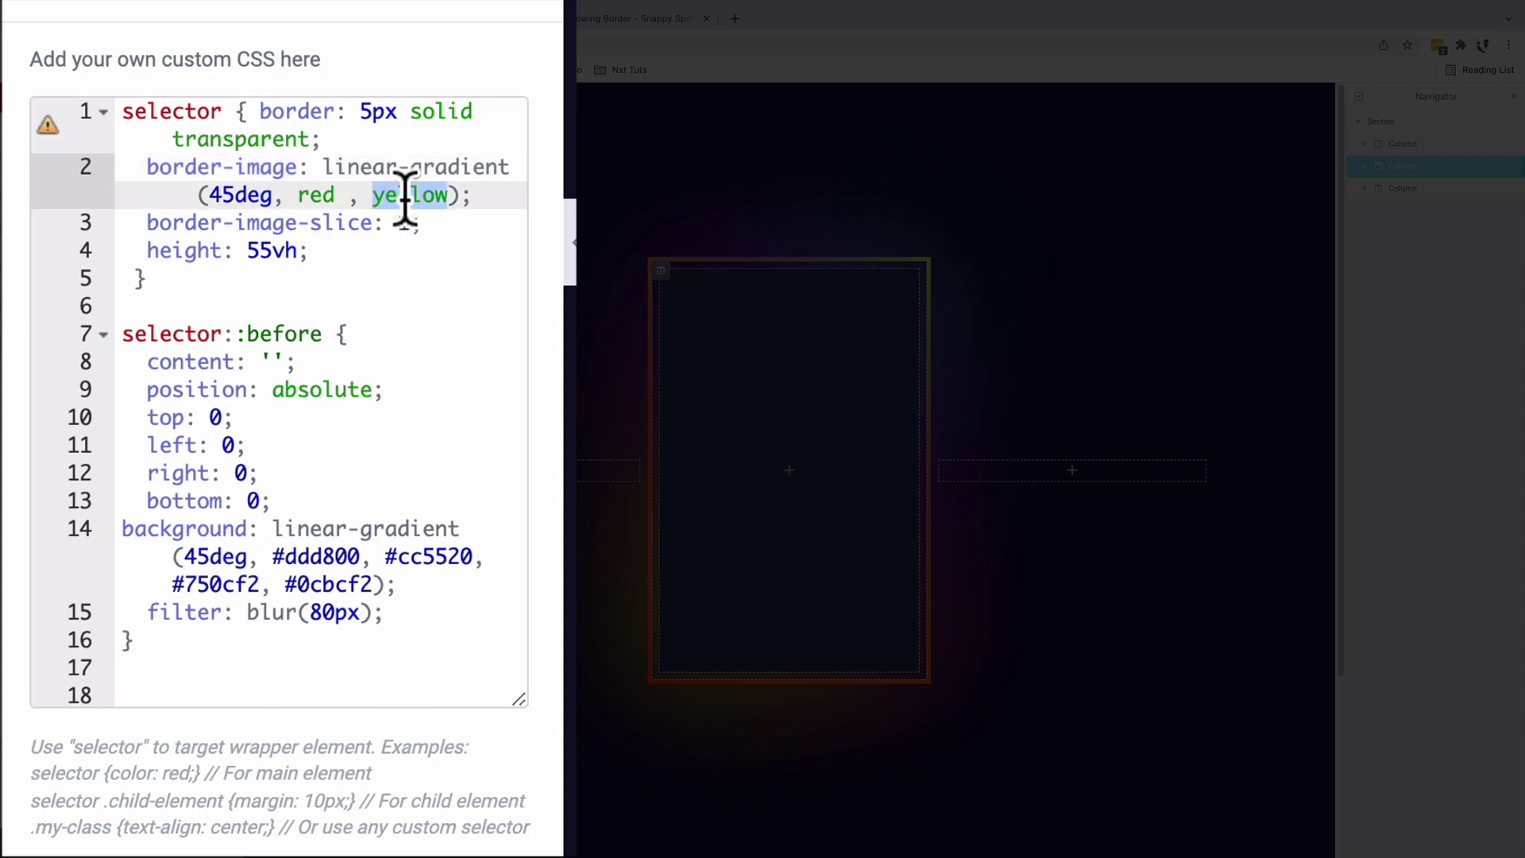
text(blue)
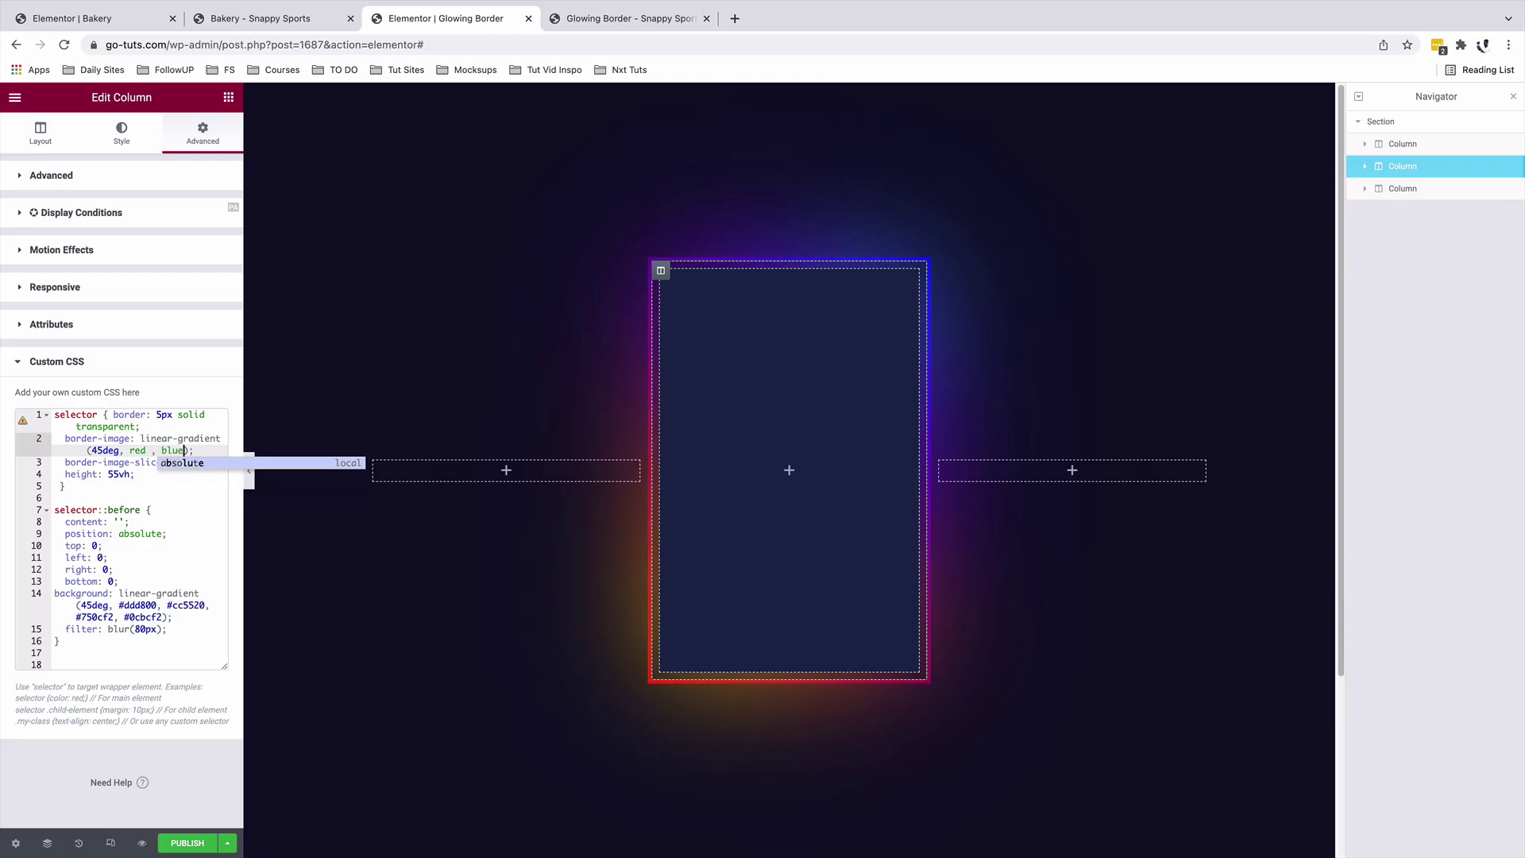
click(133, 469)
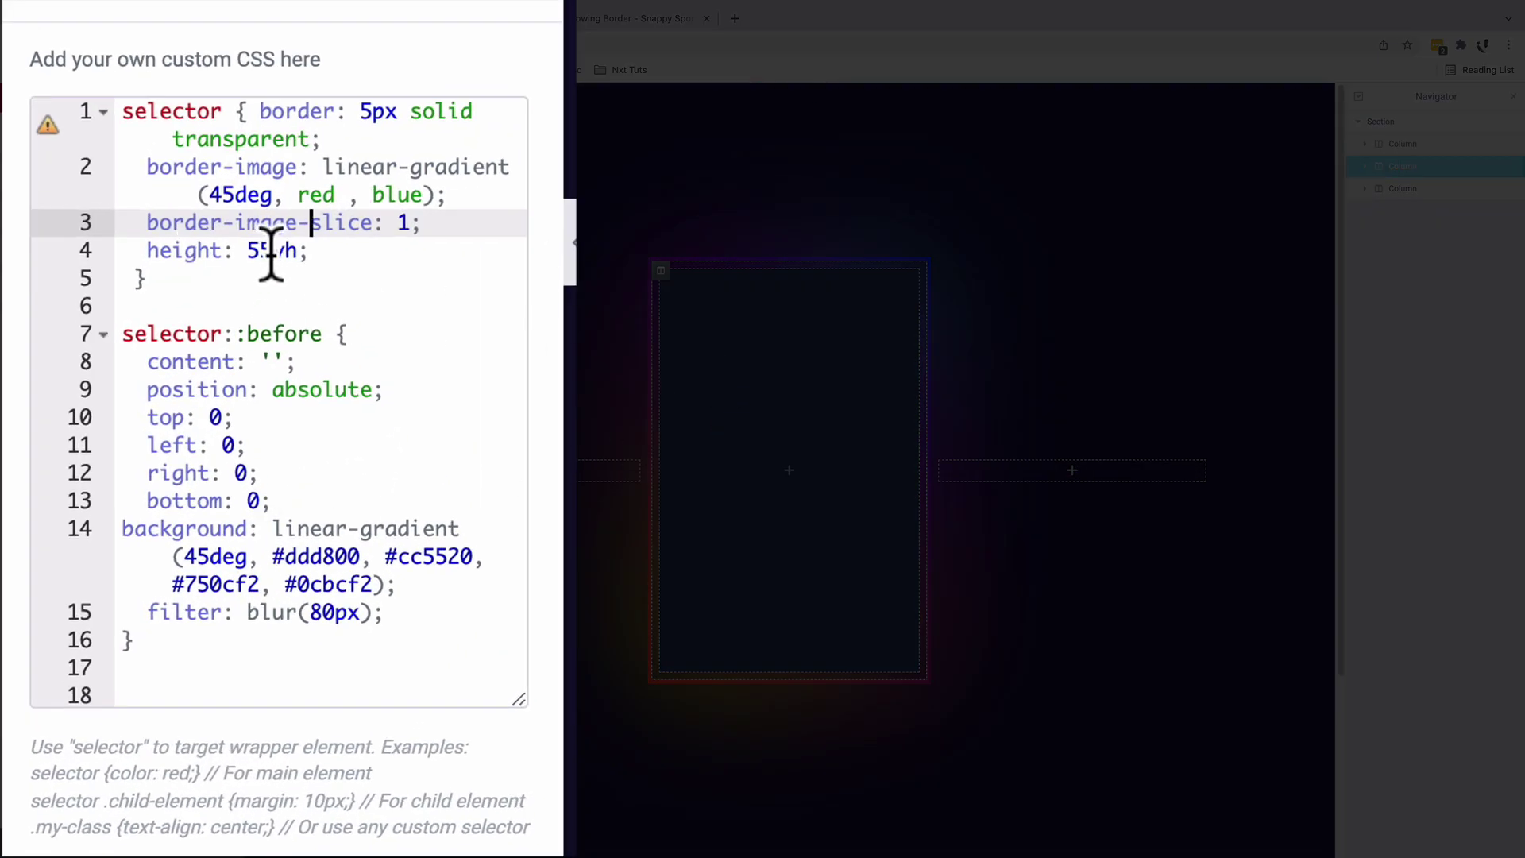
Try other column height values in the CSS, leaving it at 55vh.
drag(270, 252, 246, 252)
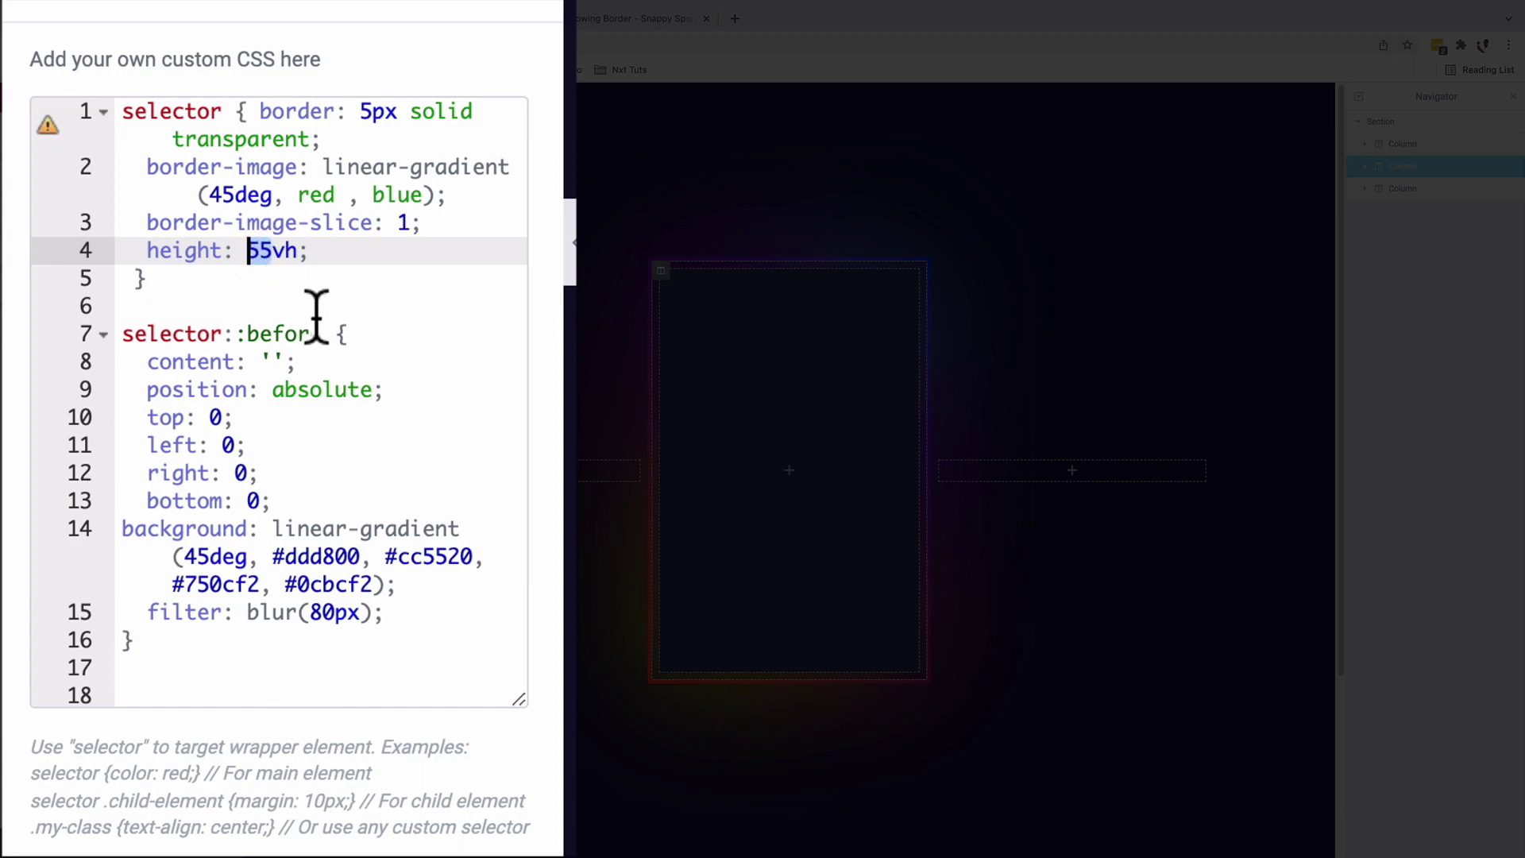
text(10)
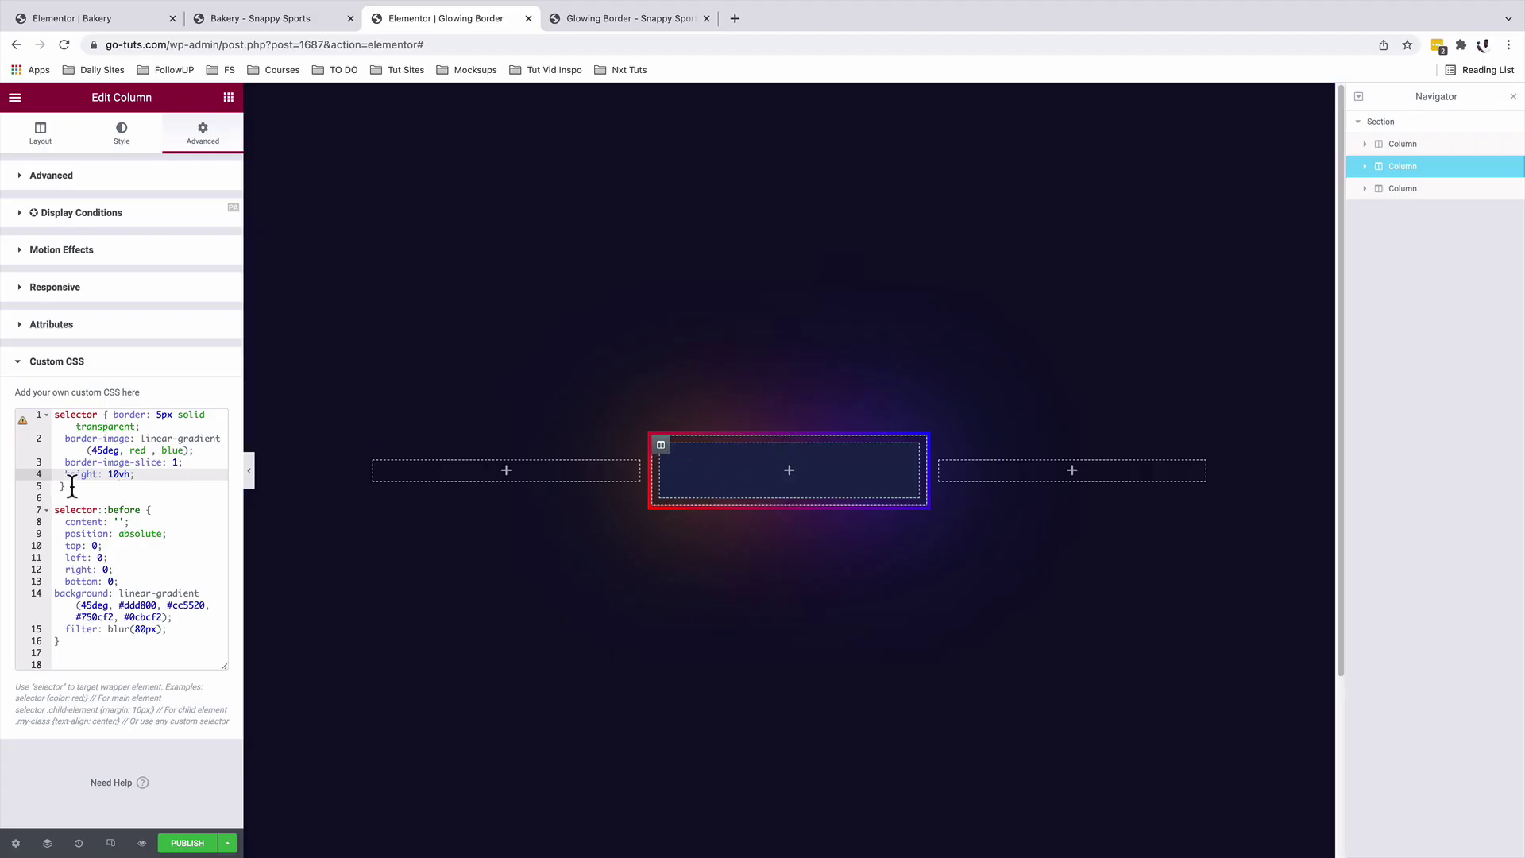
key(BackSpace)
key(BackSpace)
text(55)
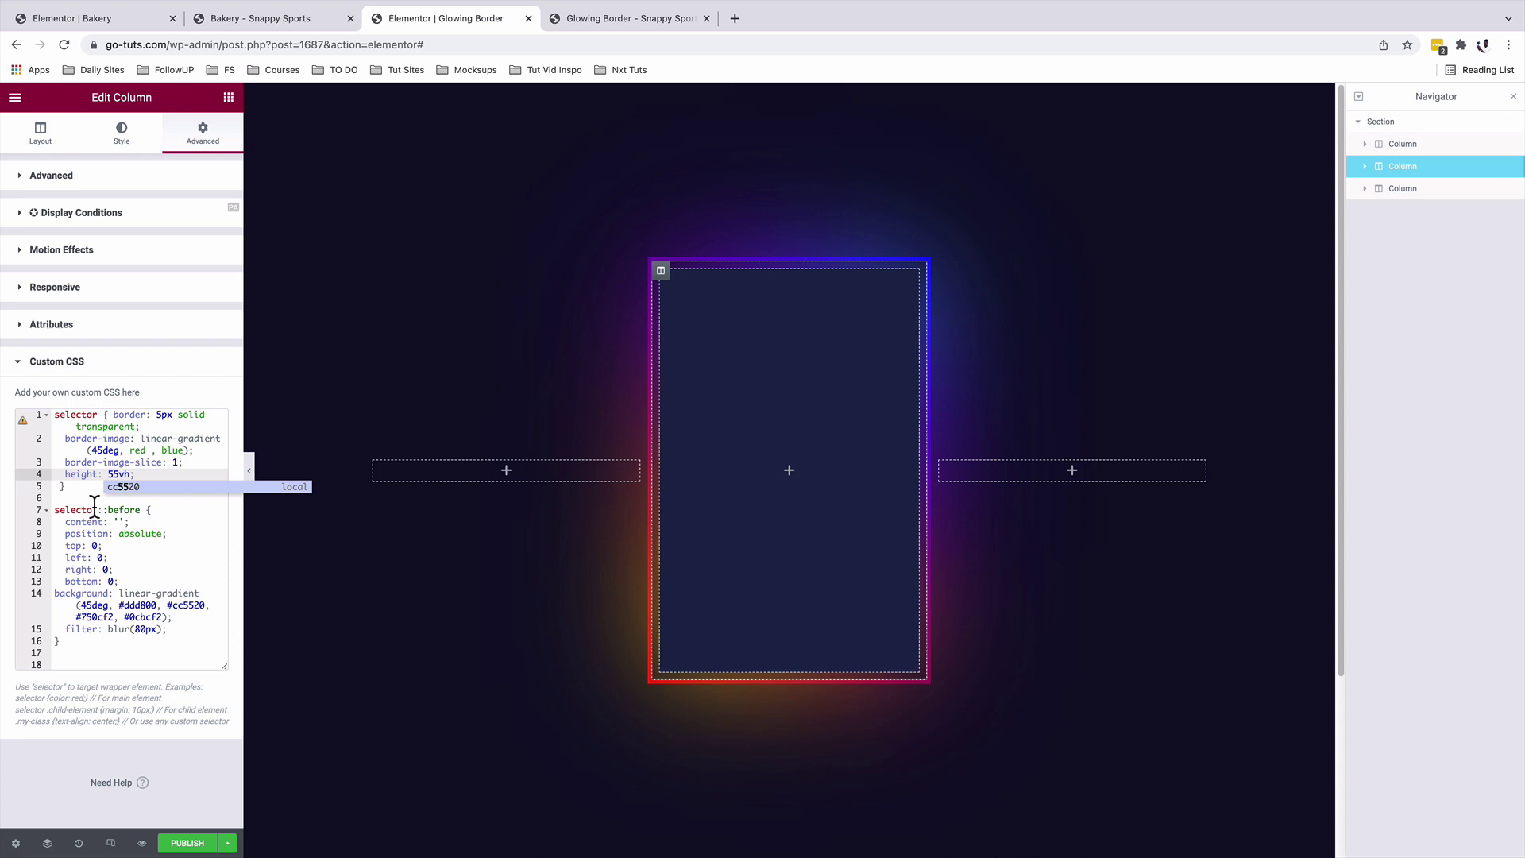
click(127, 533)
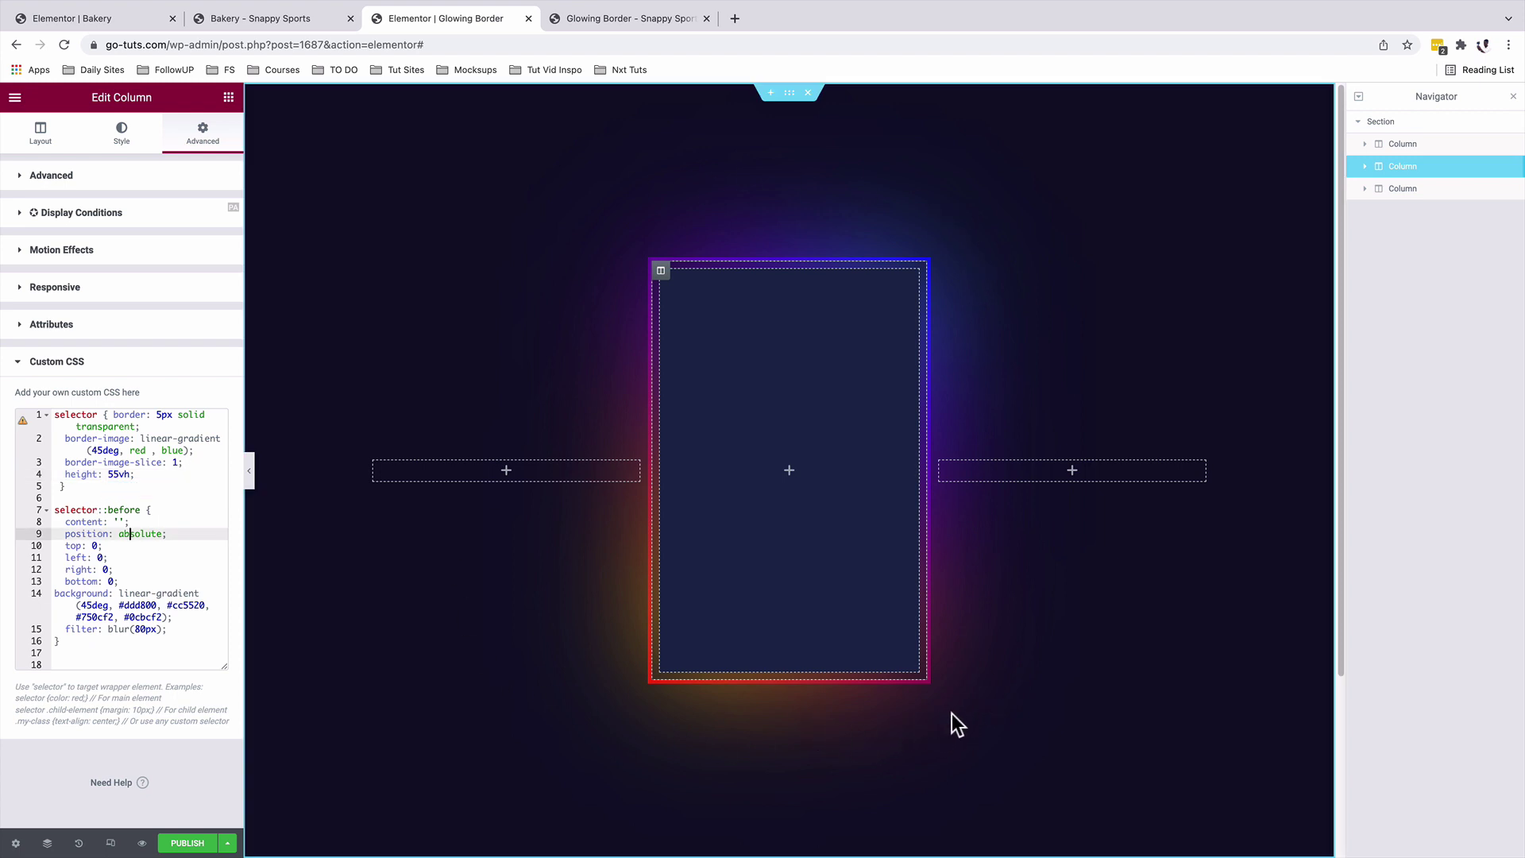
Test different glow blur amounts, then restore the blur to 80px.
click(118, 592)
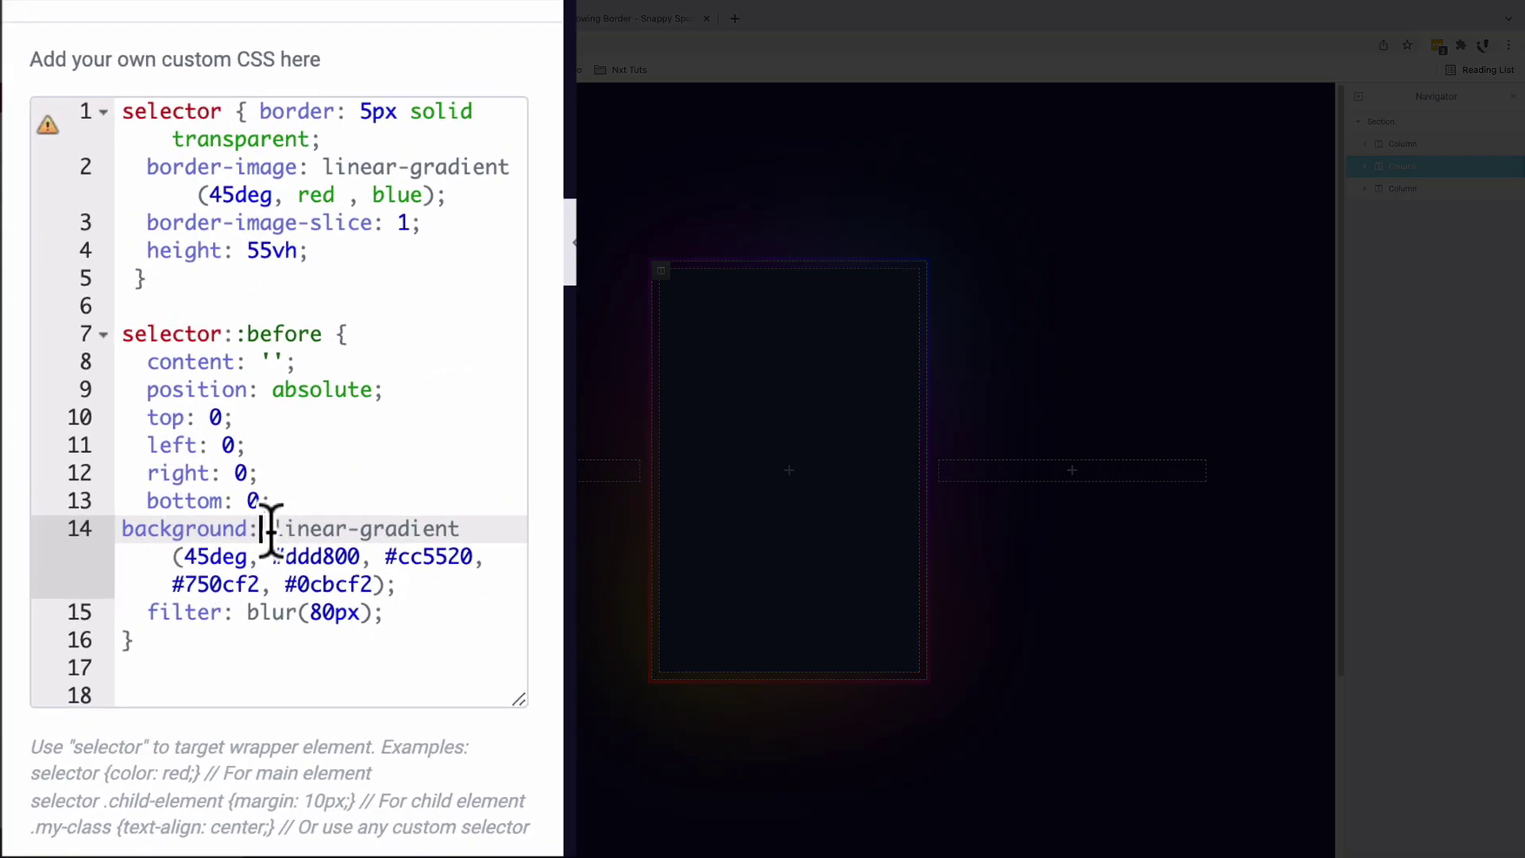
drag(270, 528, 397, 583)
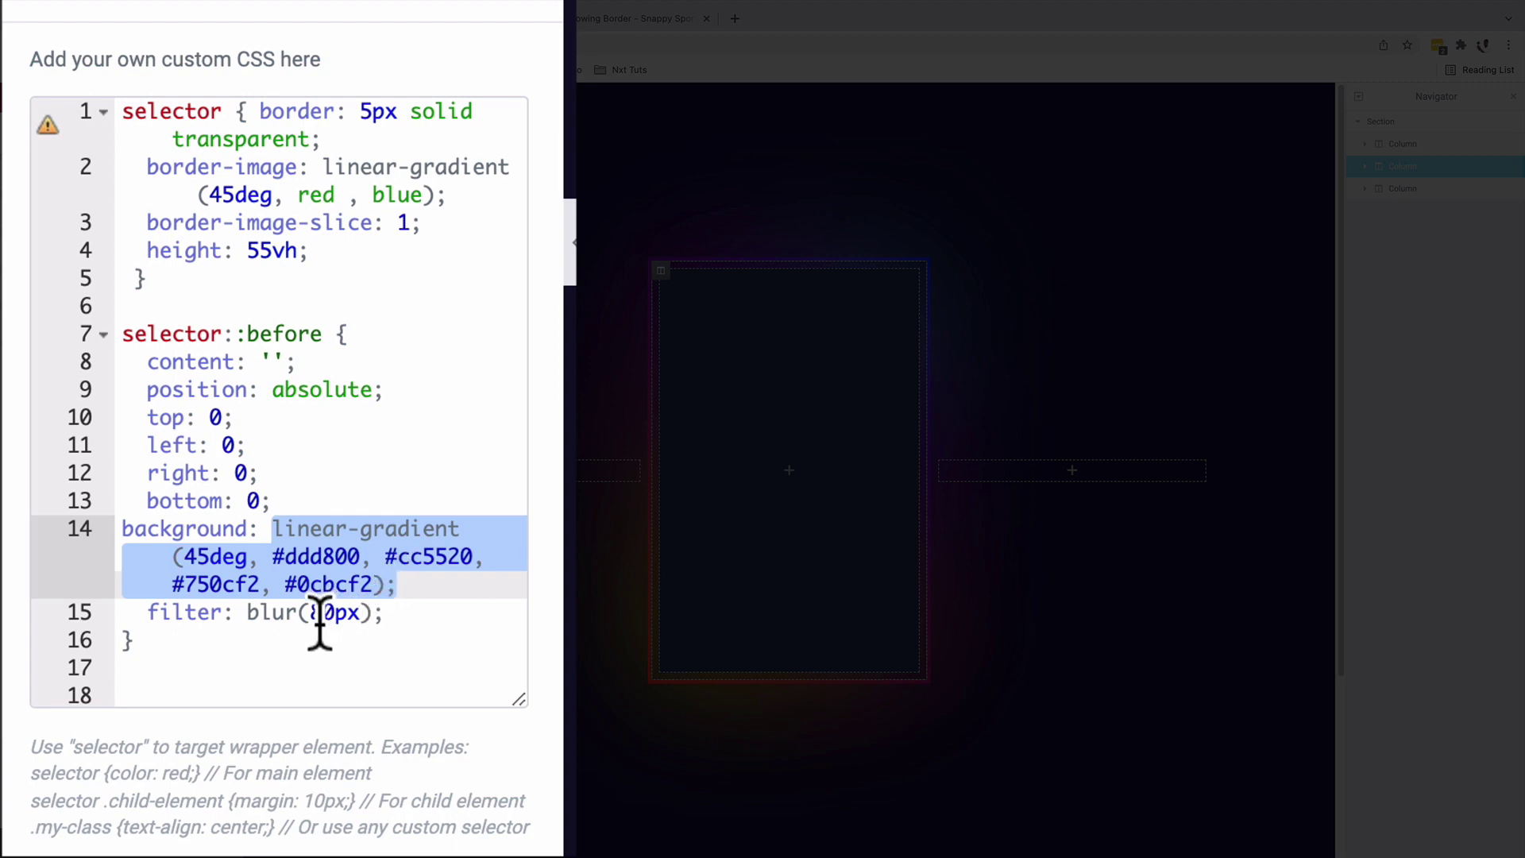
click(353, 628)
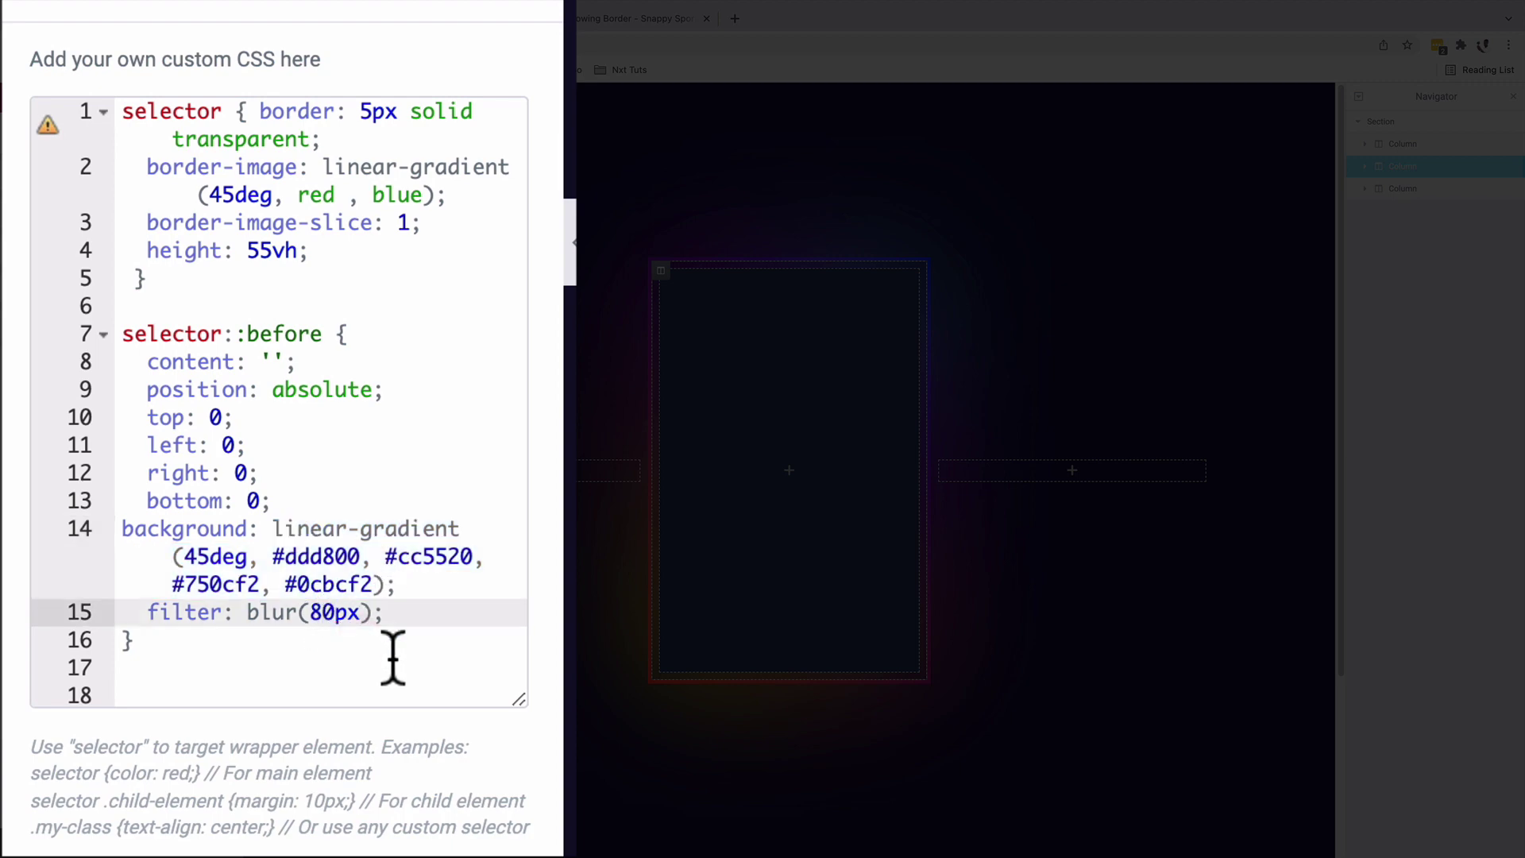
key(BackSpace)
text(1)
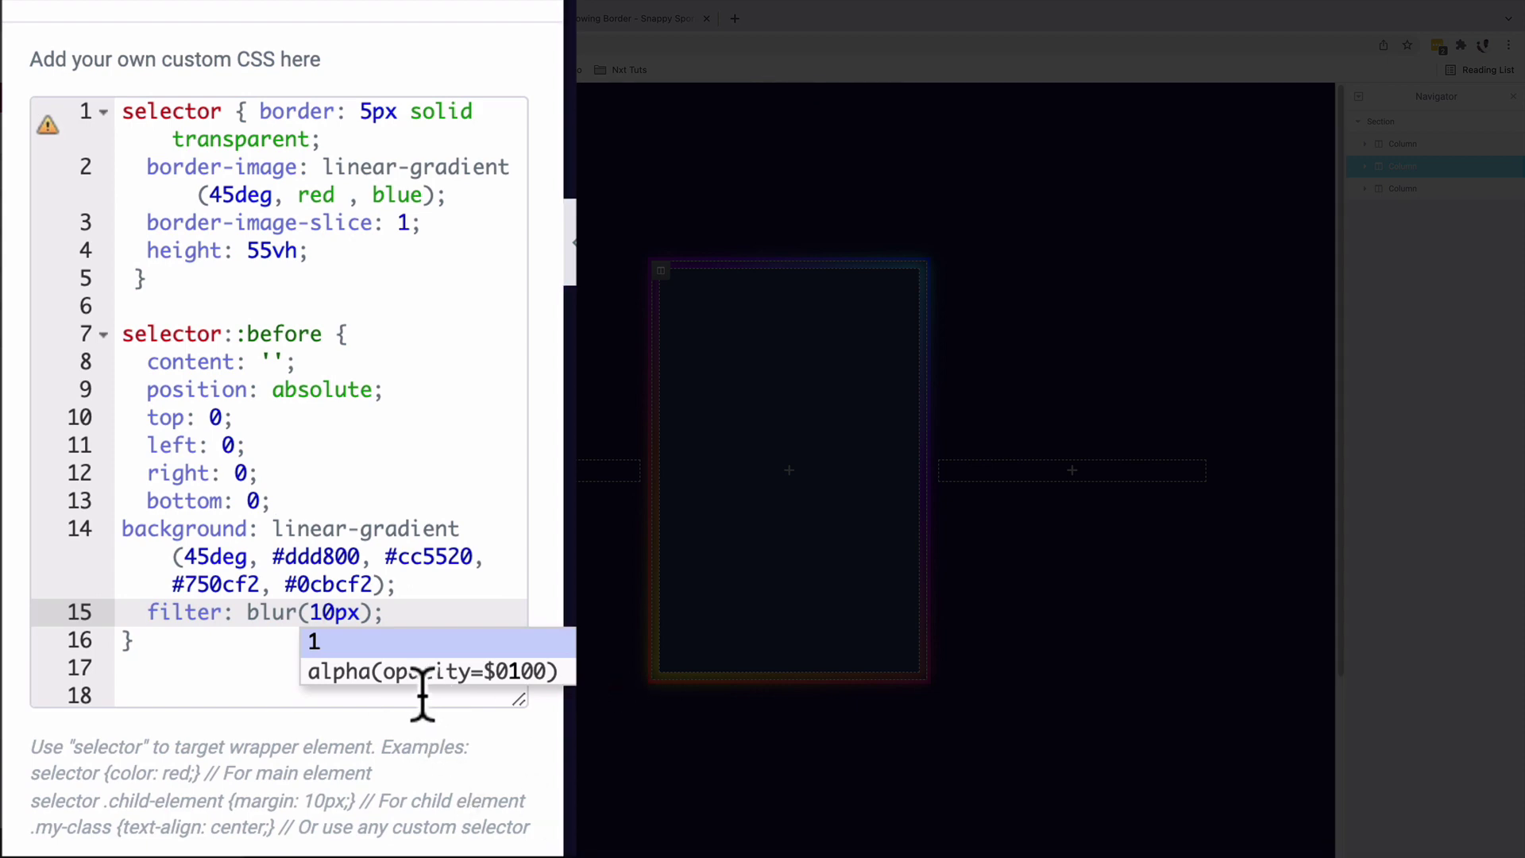
key(BackSpace)
text(7)
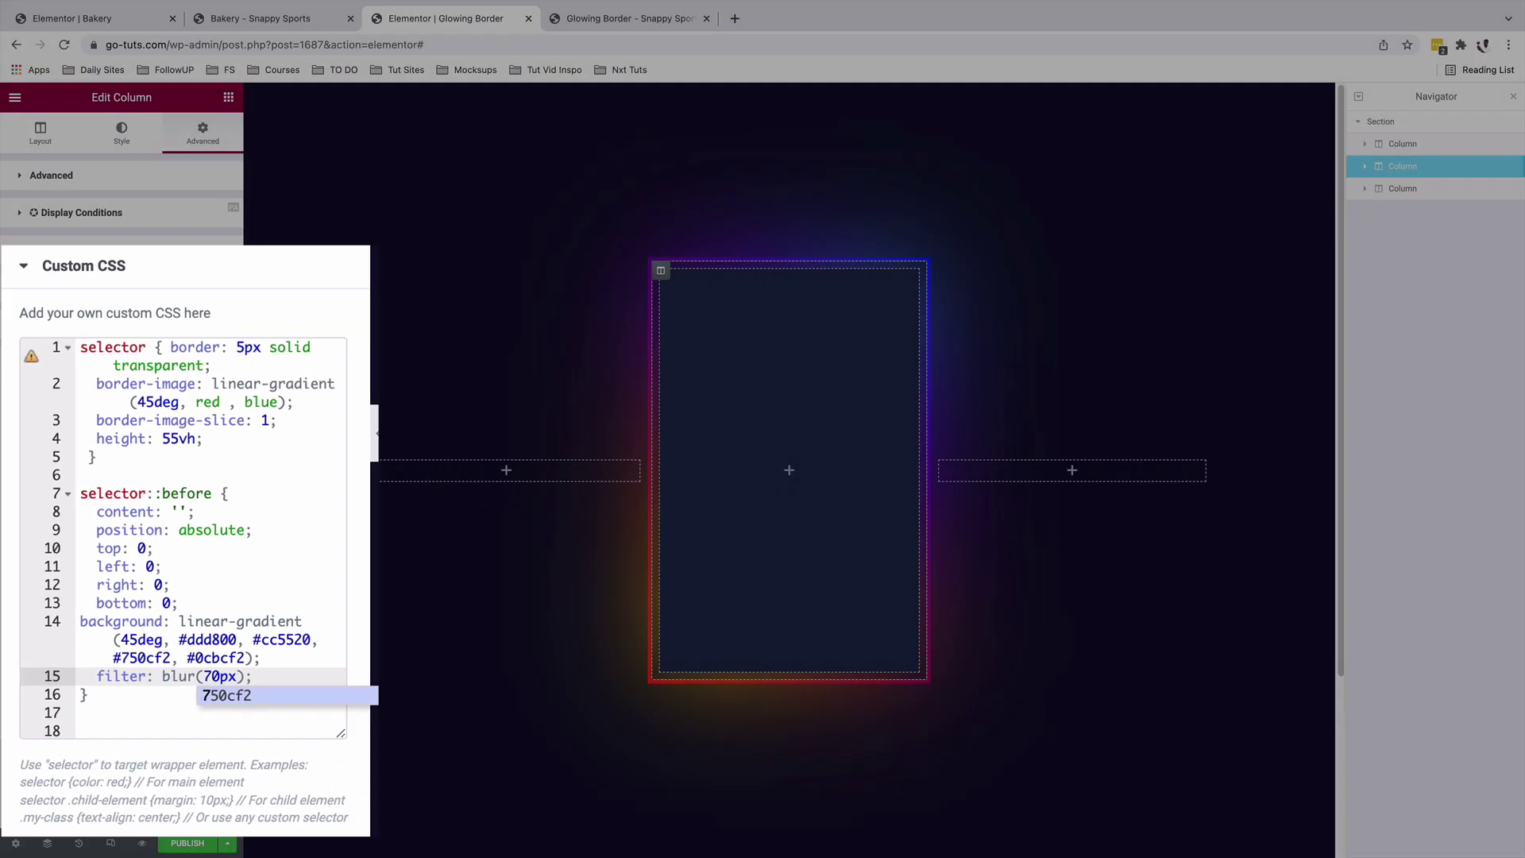
key(BackSpace)
text(8)
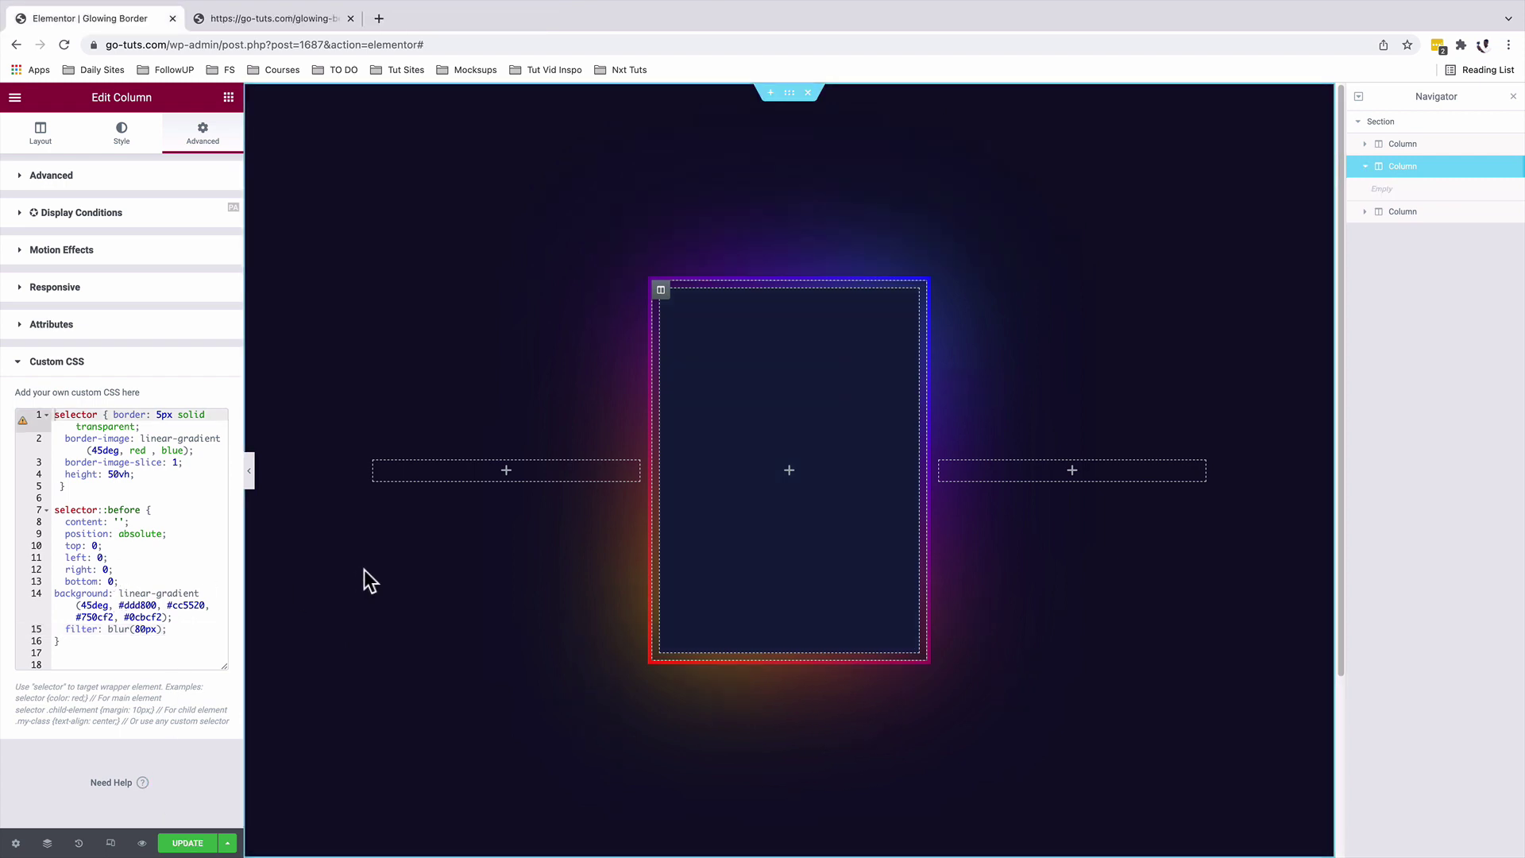
Open cssgradient.io in a new tab and go to its gradient Backgrounds collection.
click(379, 19)
text(css)
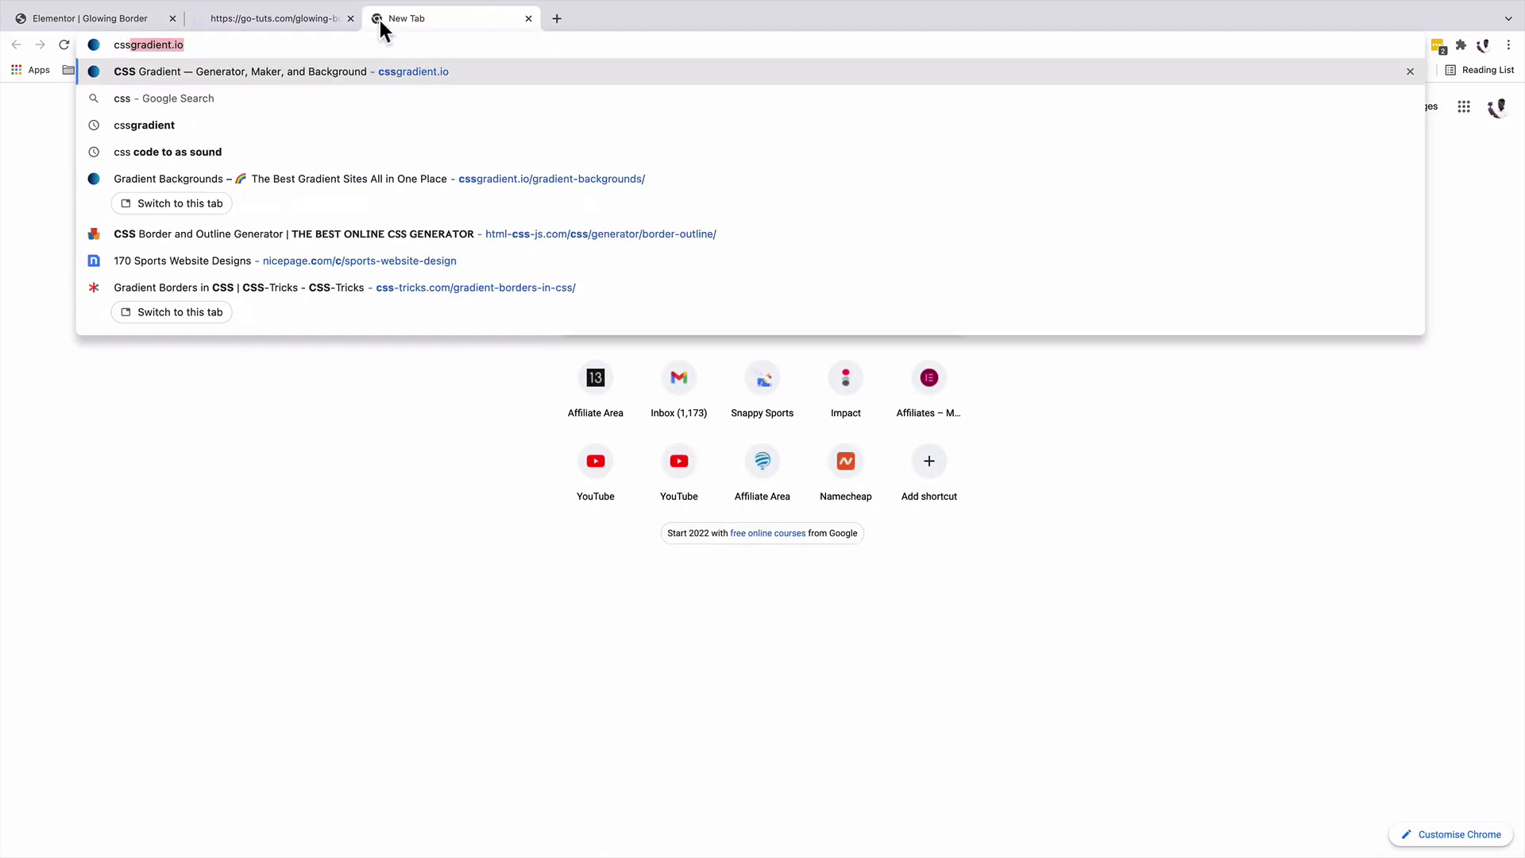
key(Return)
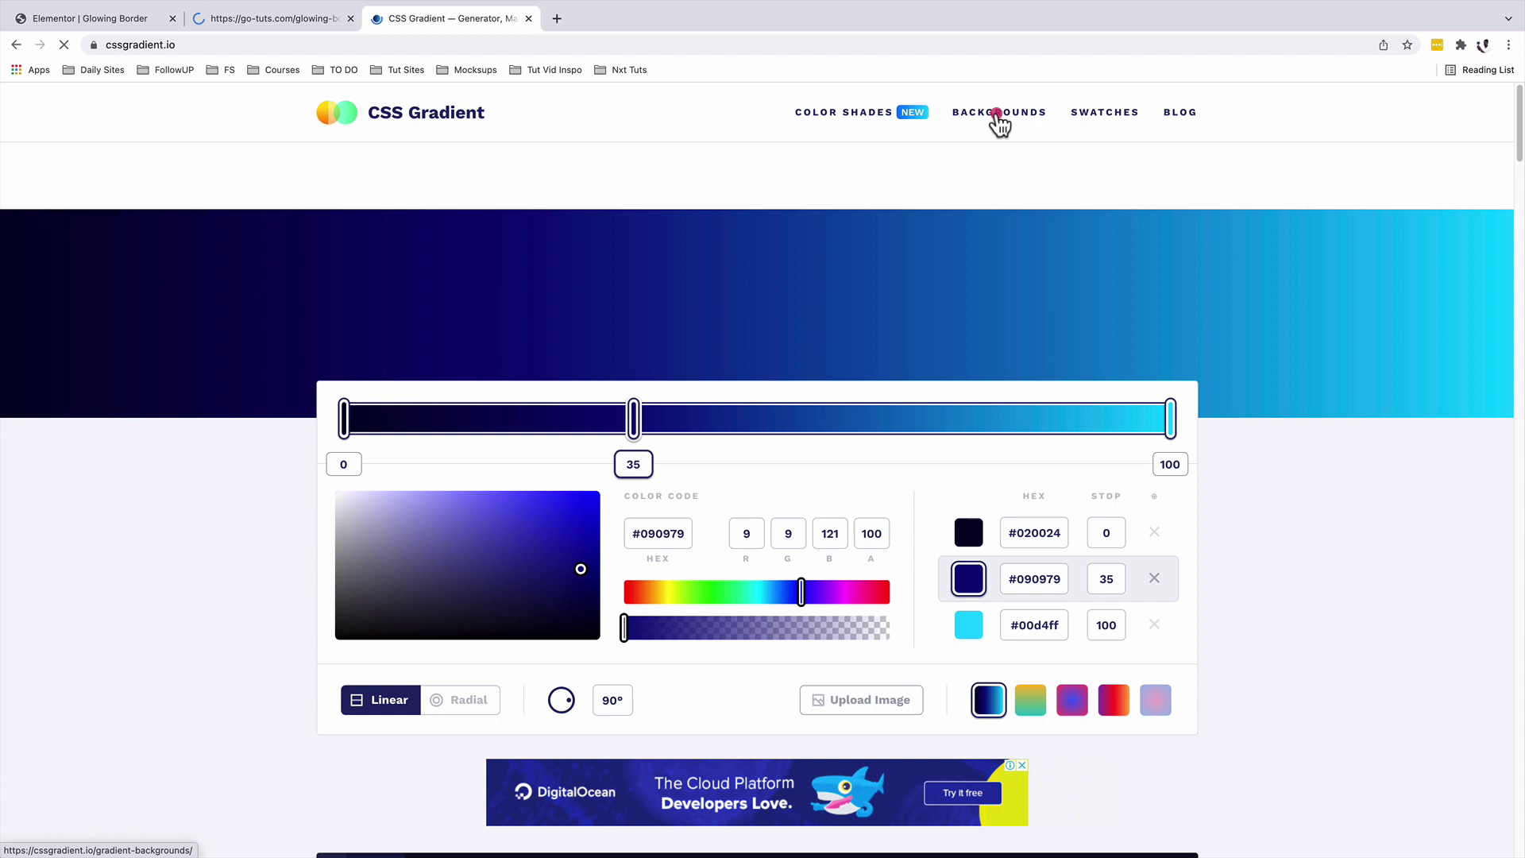
click(999, 123)
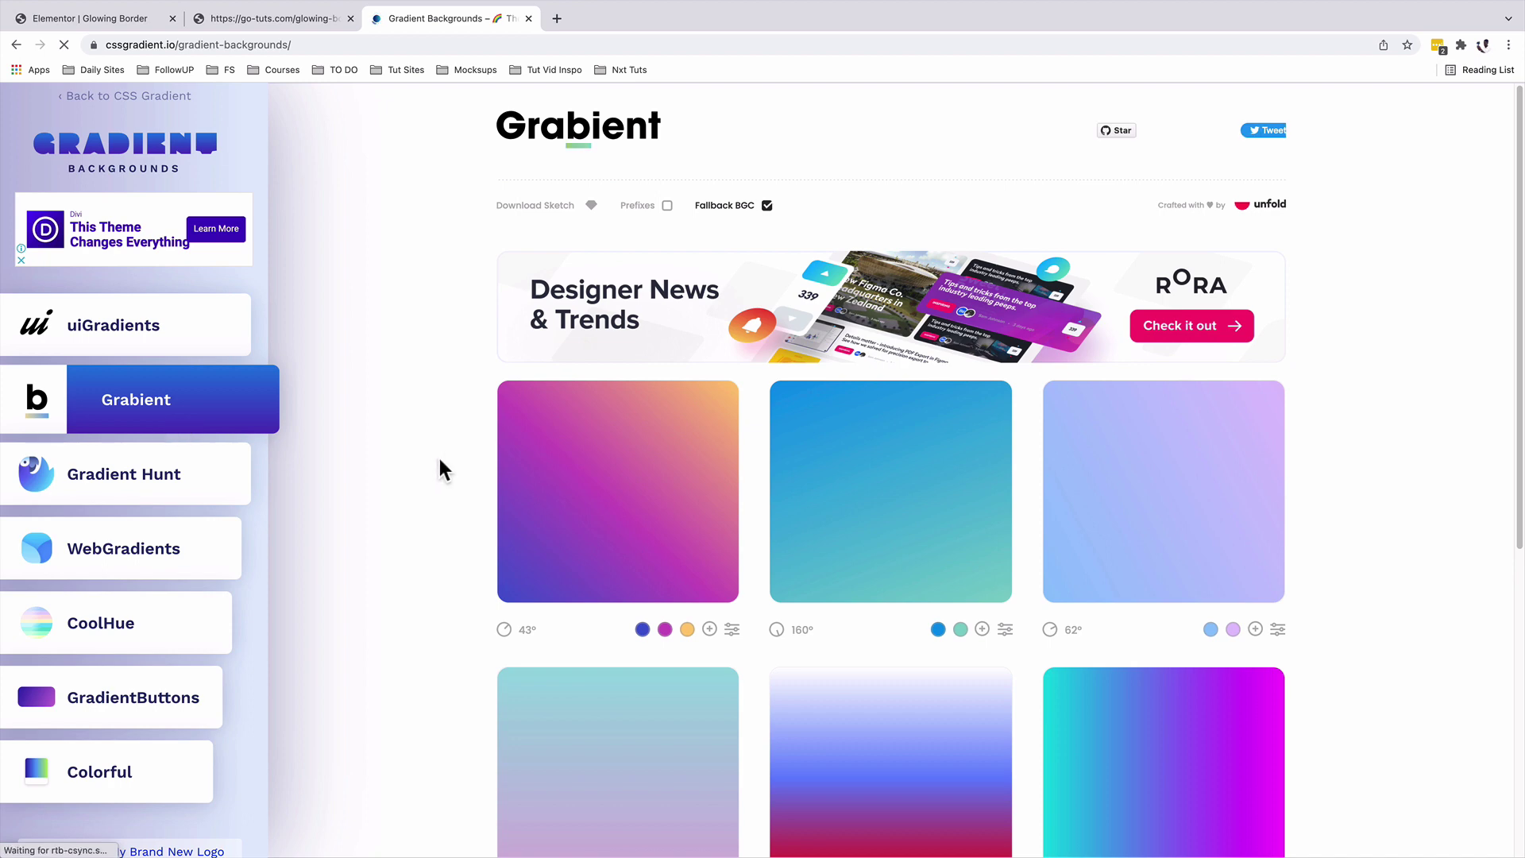
Copy the CSS of the orange 62° gradient card.
scroll(446, 441, down, 4)
scroll(445, 425, down, 3)
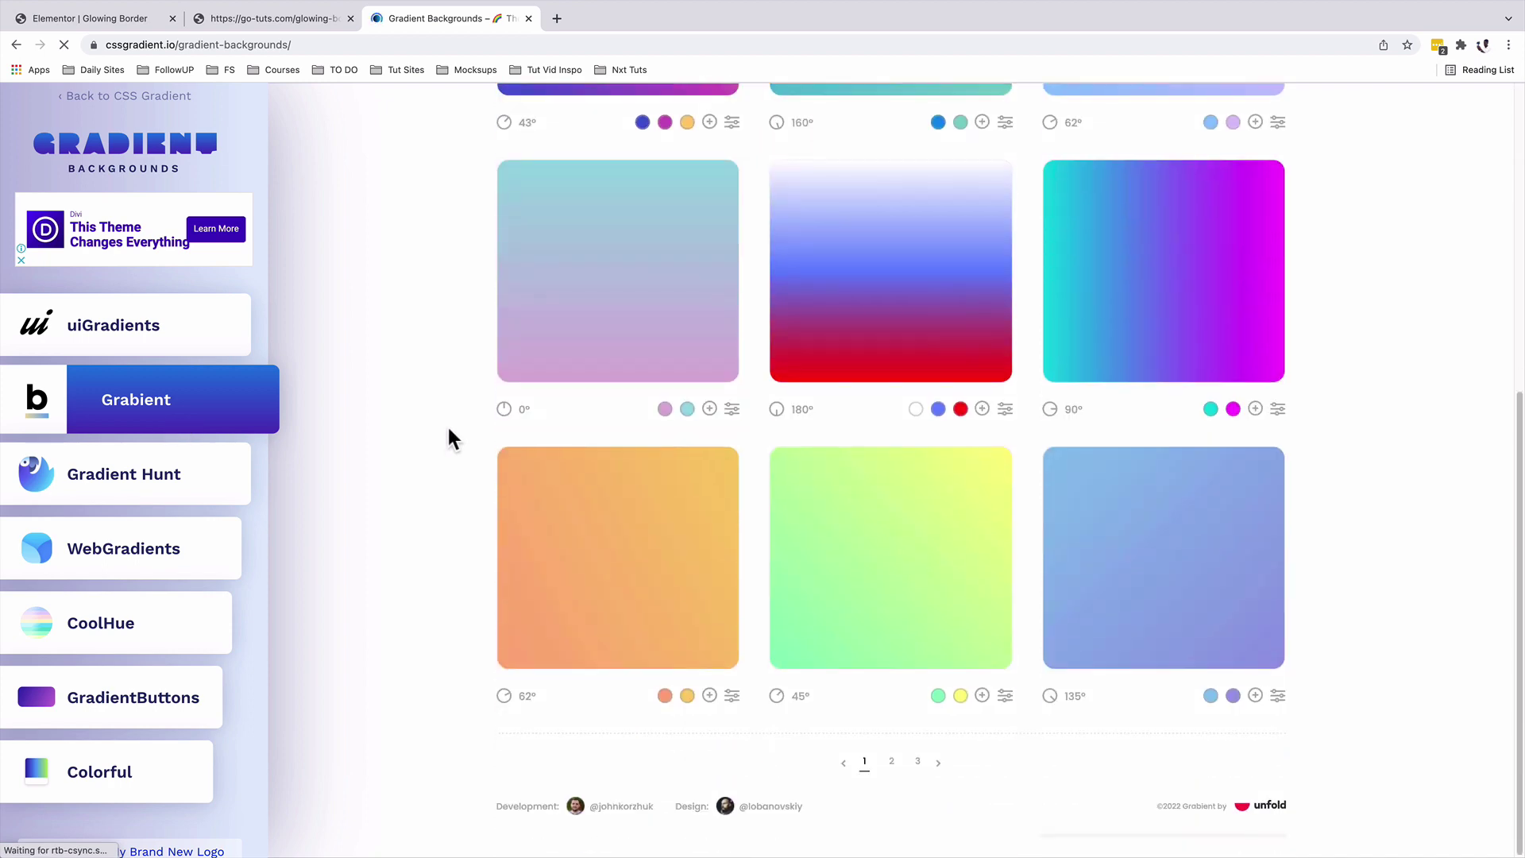
click(521, 470)
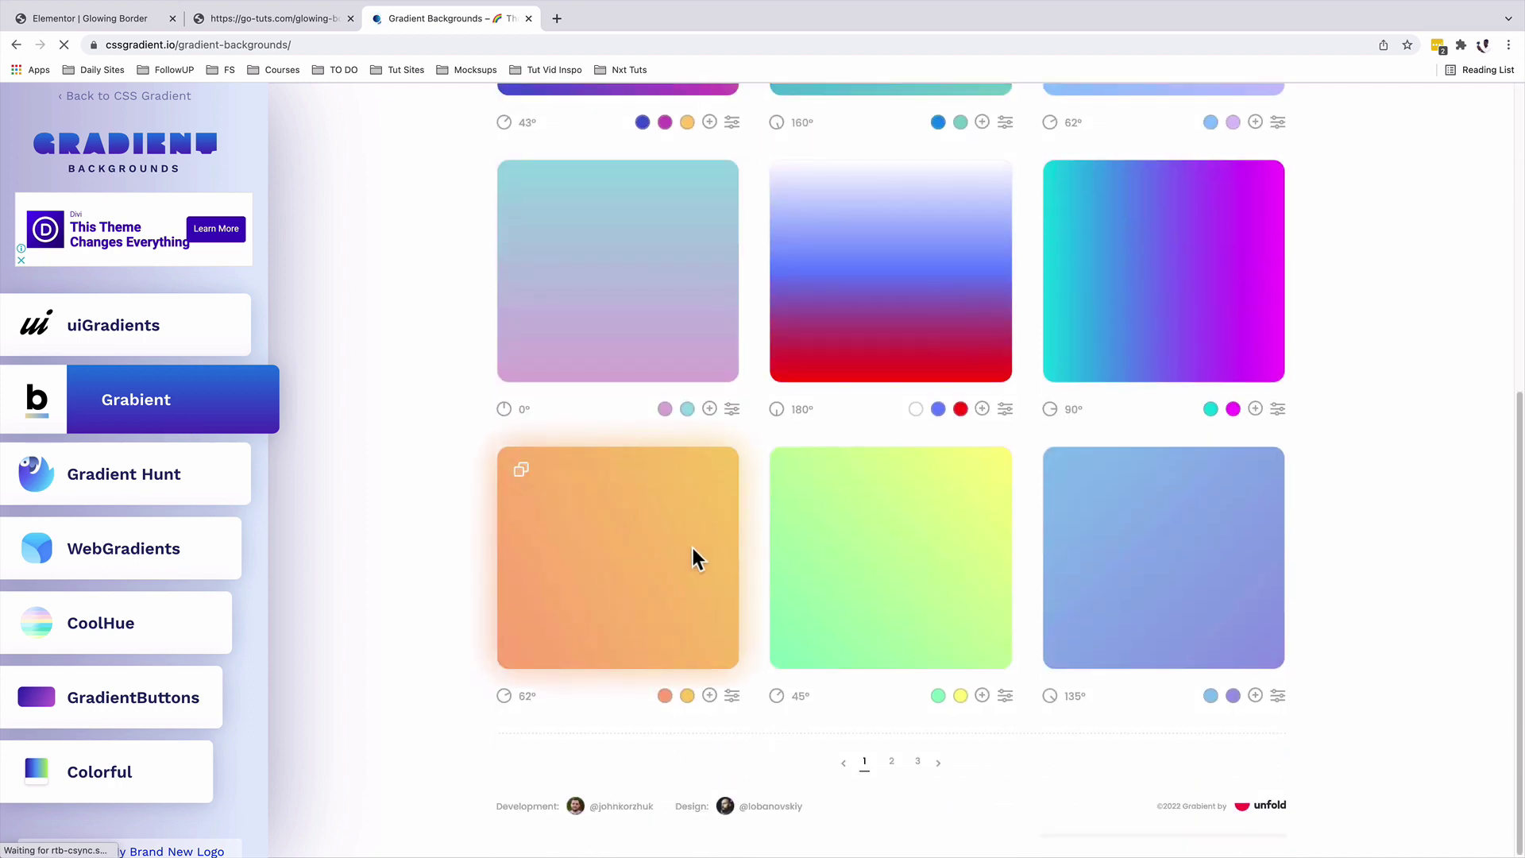
click(521, 470)
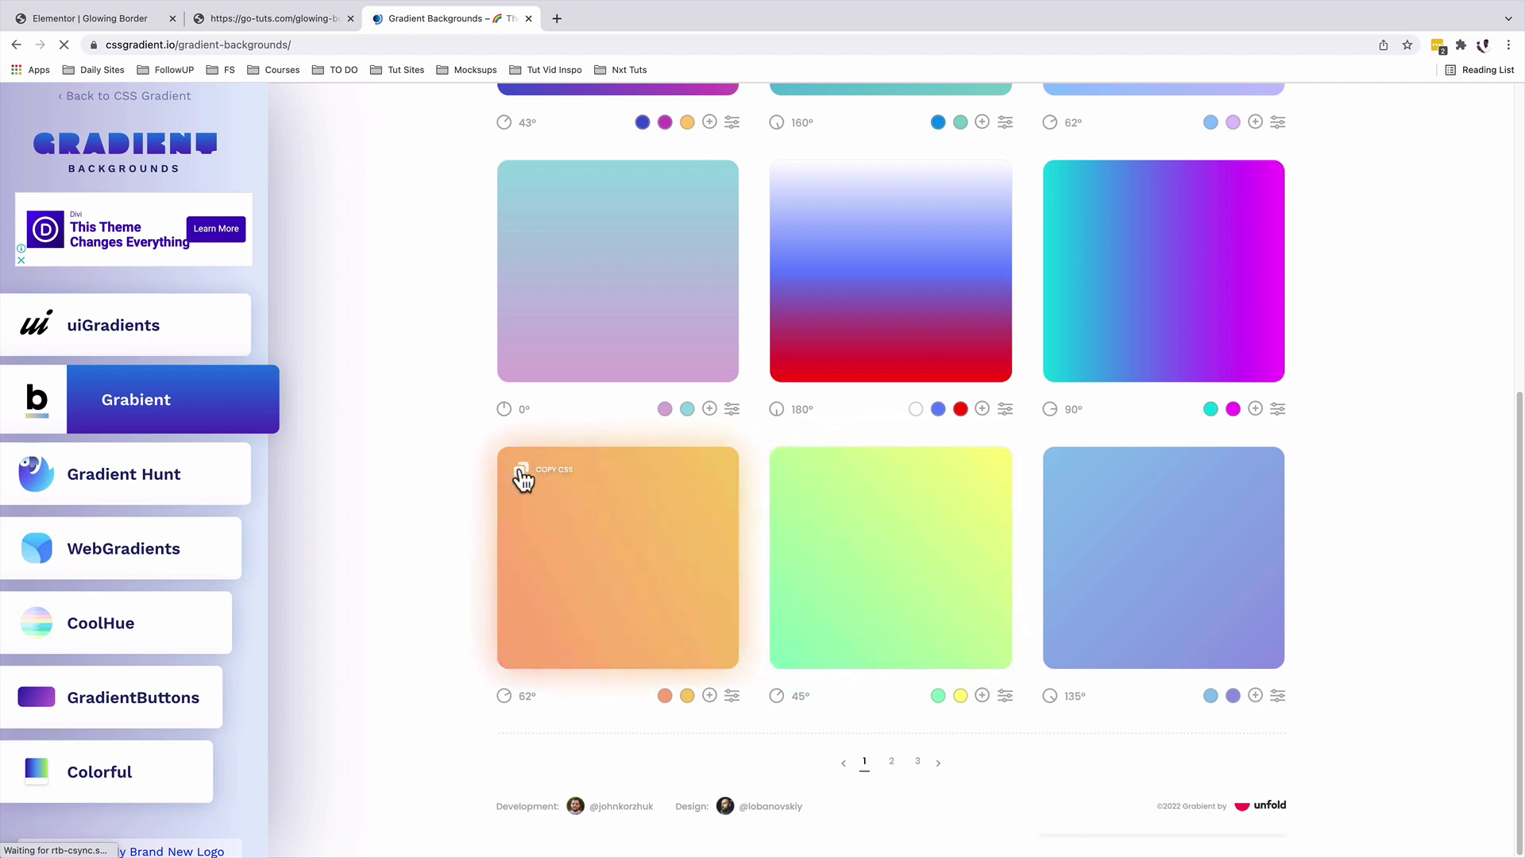
Paste the copied gradient CSS below the column's code and trim it to the linear-gradient value.
click(111, 18)
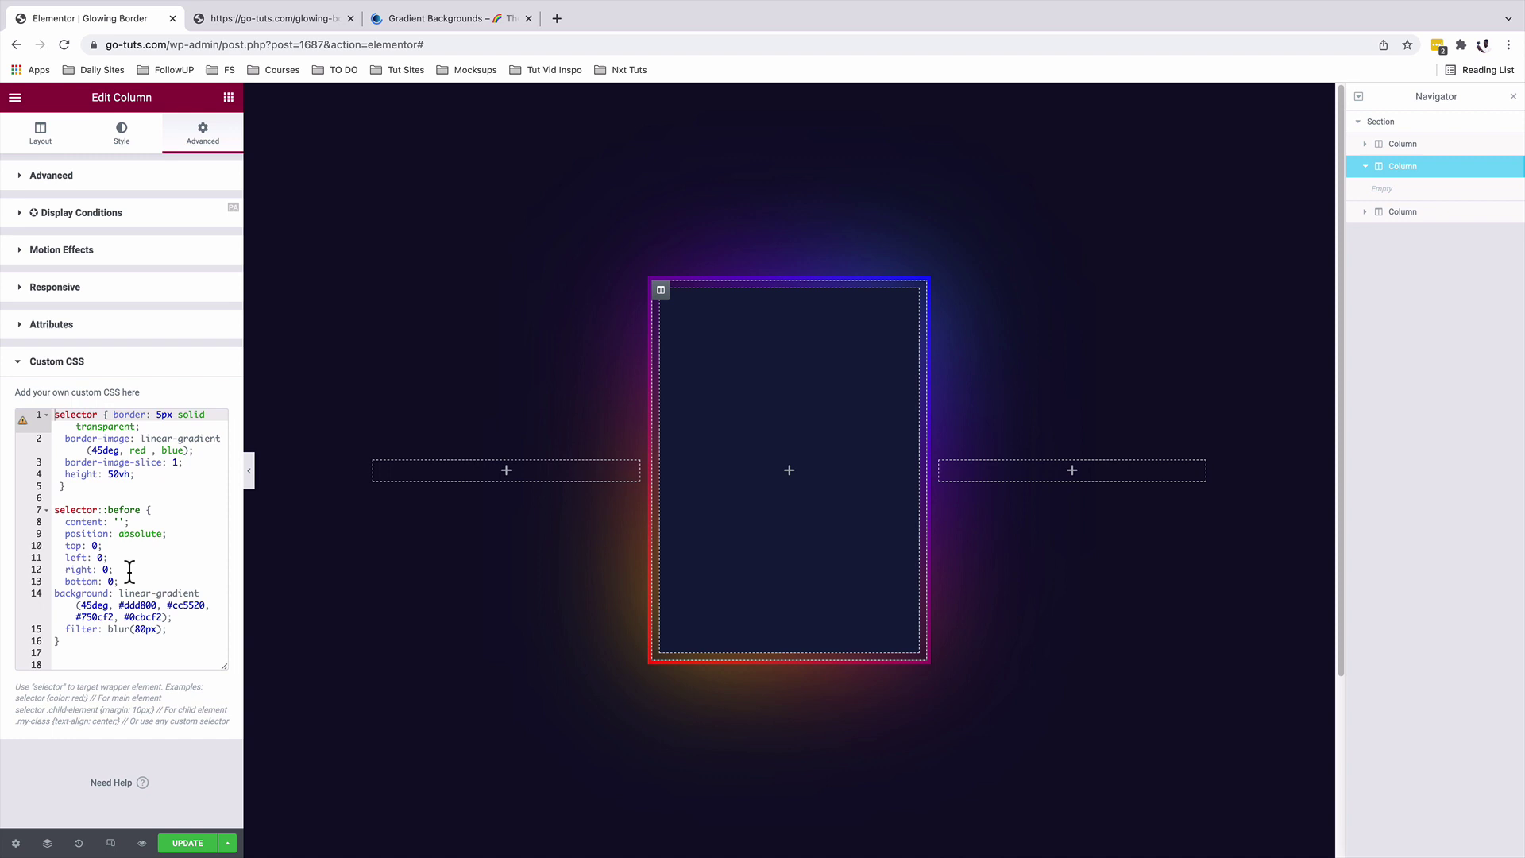
click(65, 651)
key(Return)
key(Return)
key(super+v)
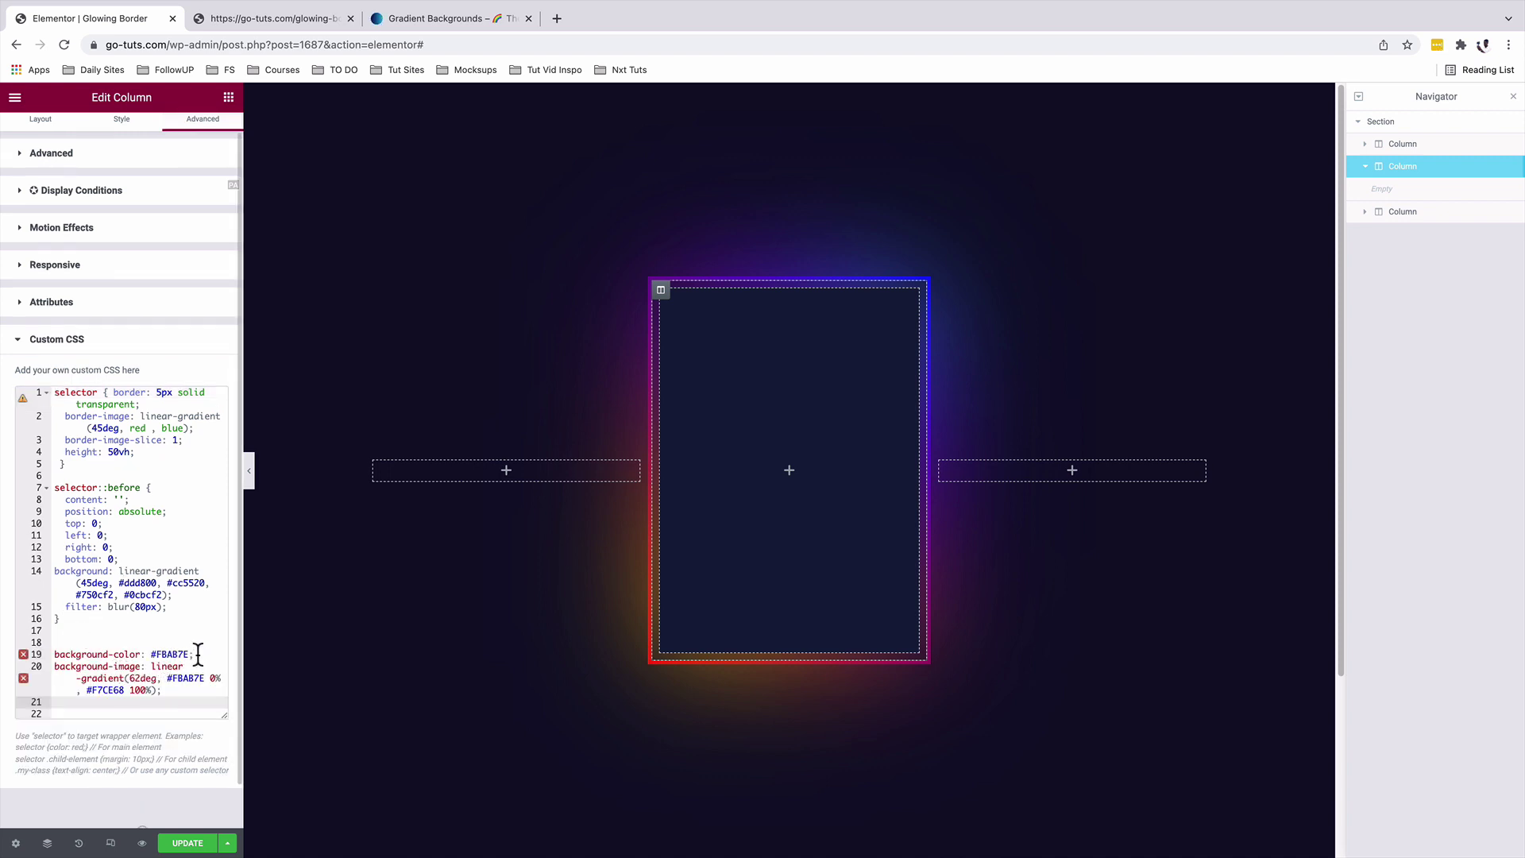
drag(197, 654, 50, 657)
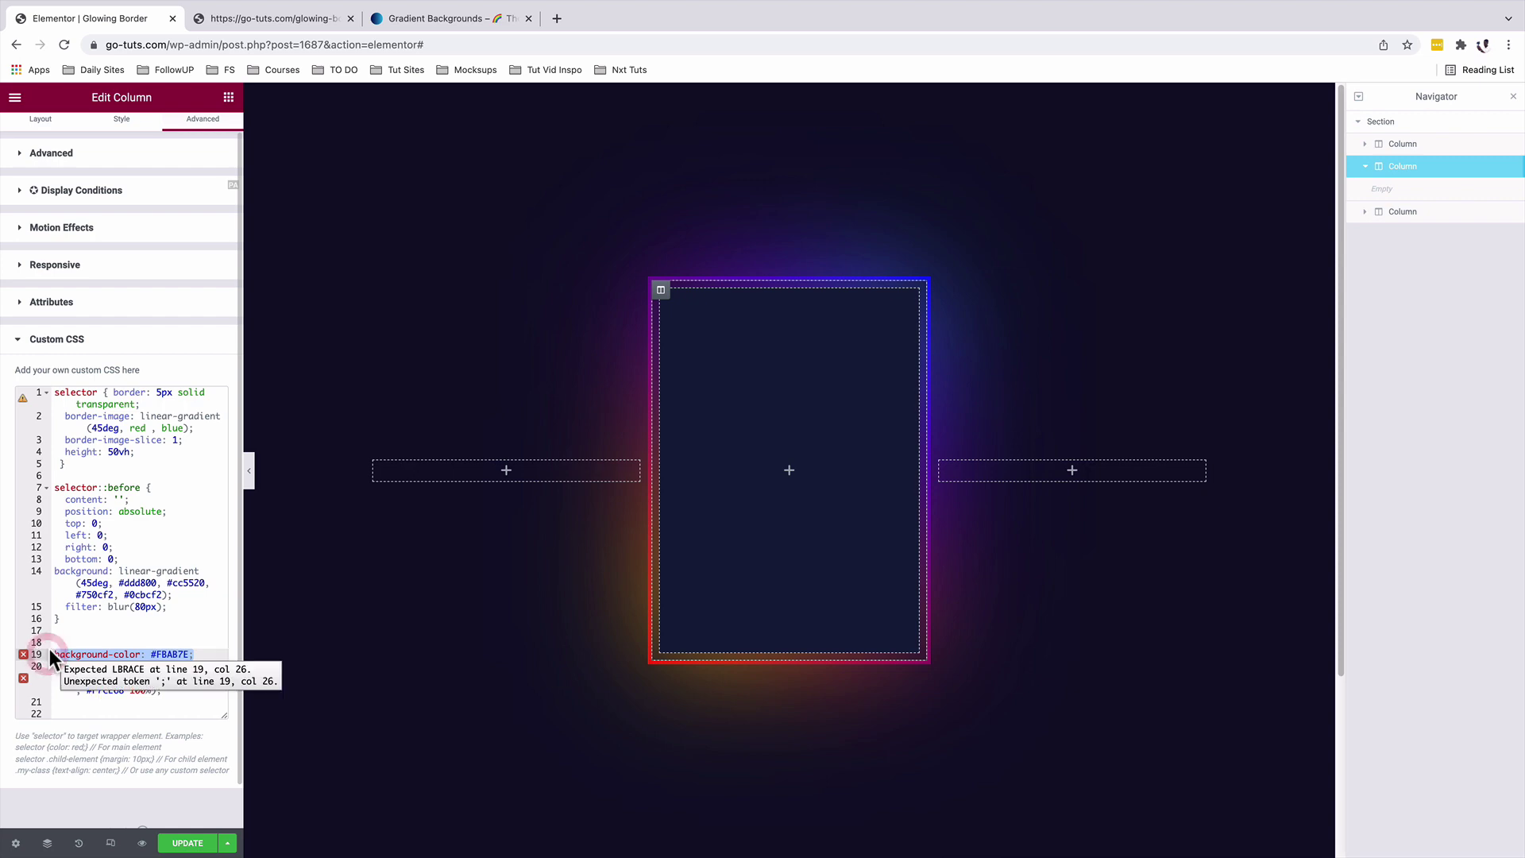
key(BackSpace)
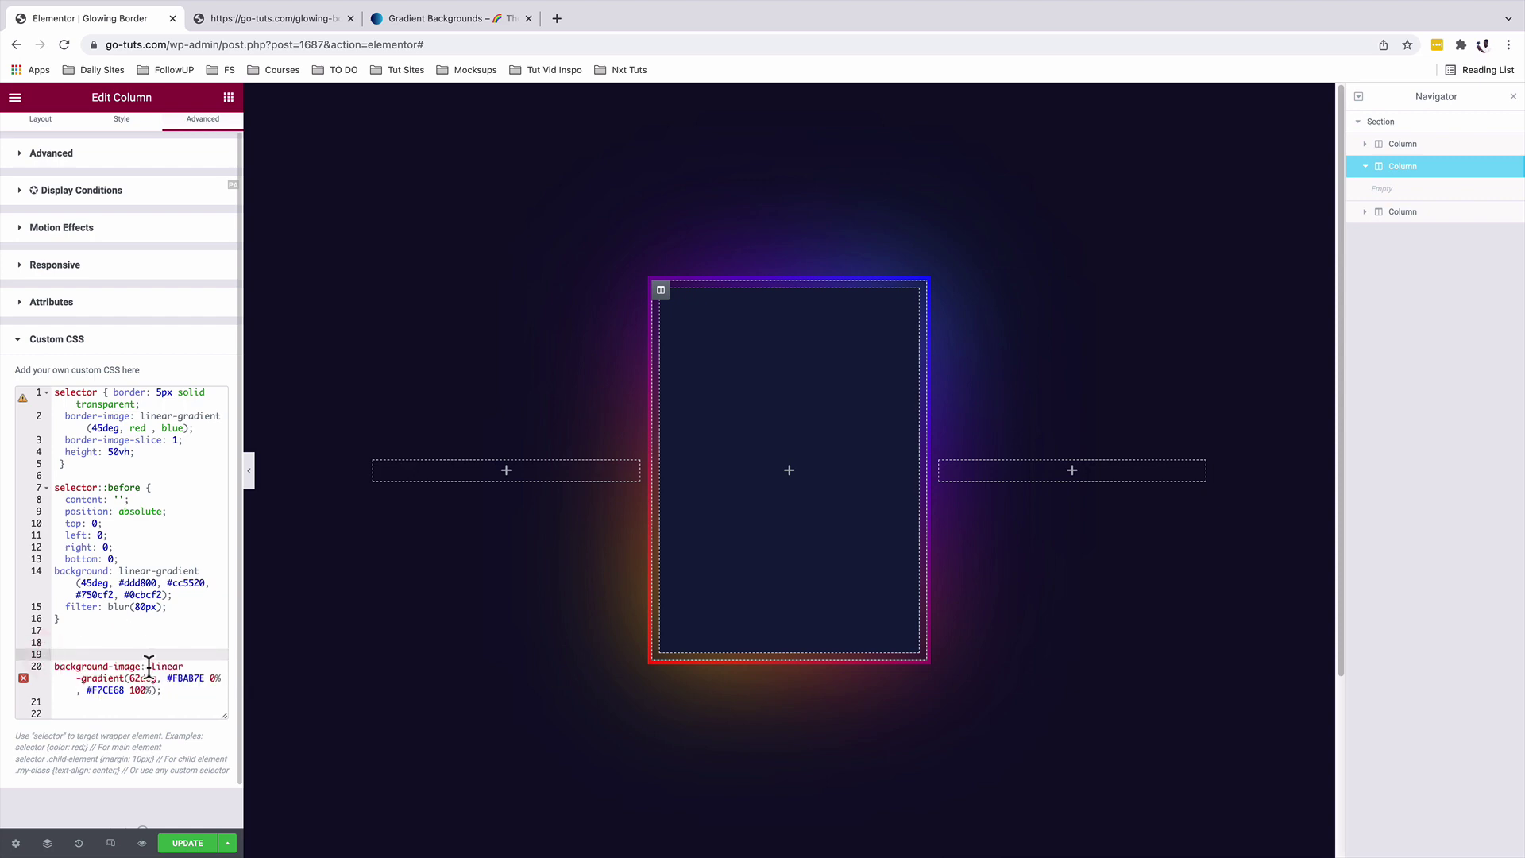
drag(149, 666, 38, 656)
key(BackSpace)
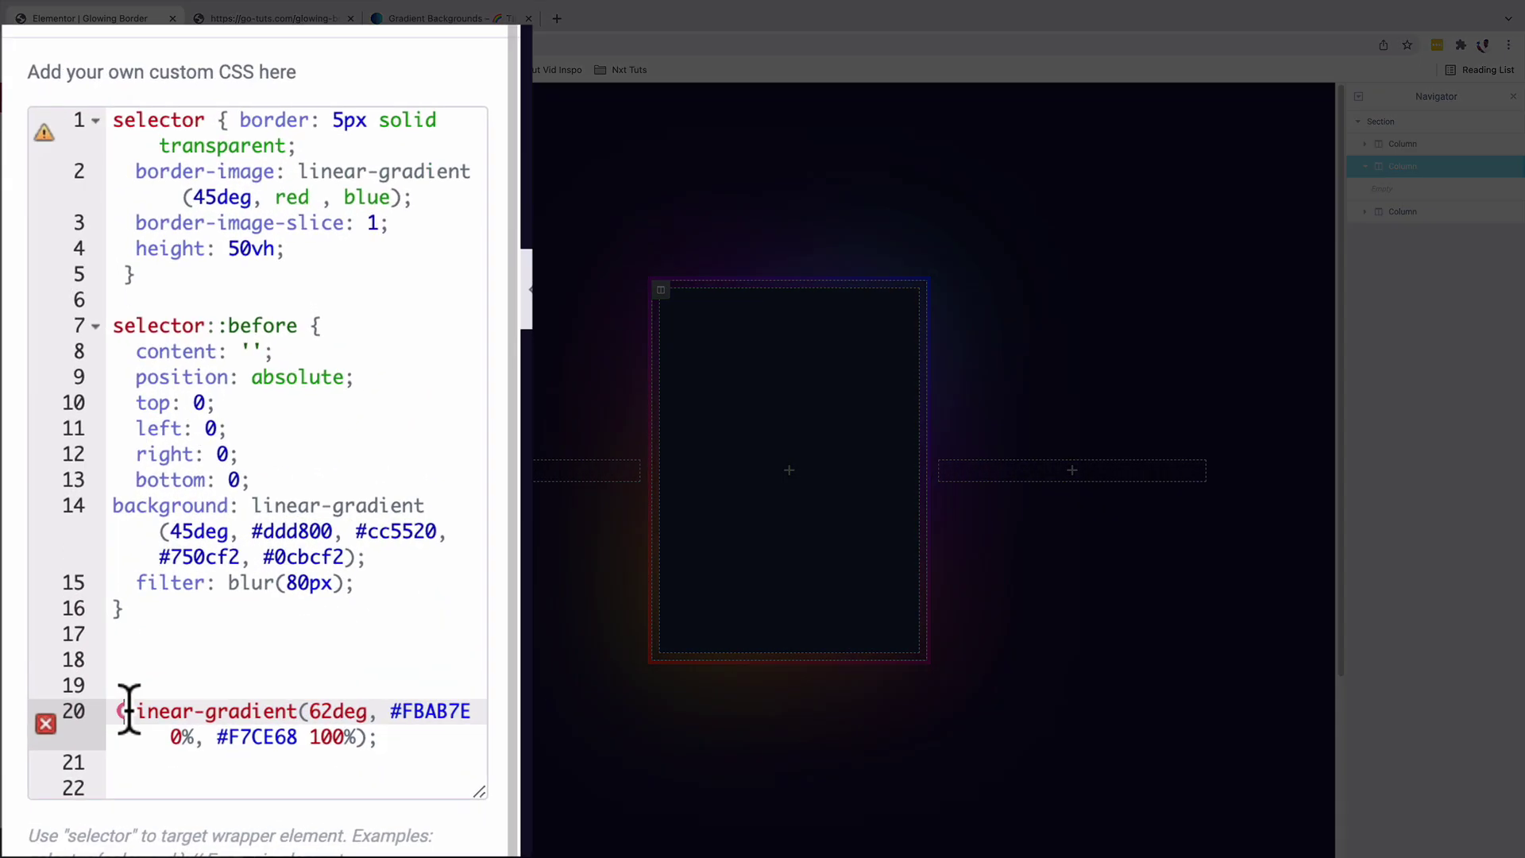
drag(127, 708, 387, 739)
key(super+c)
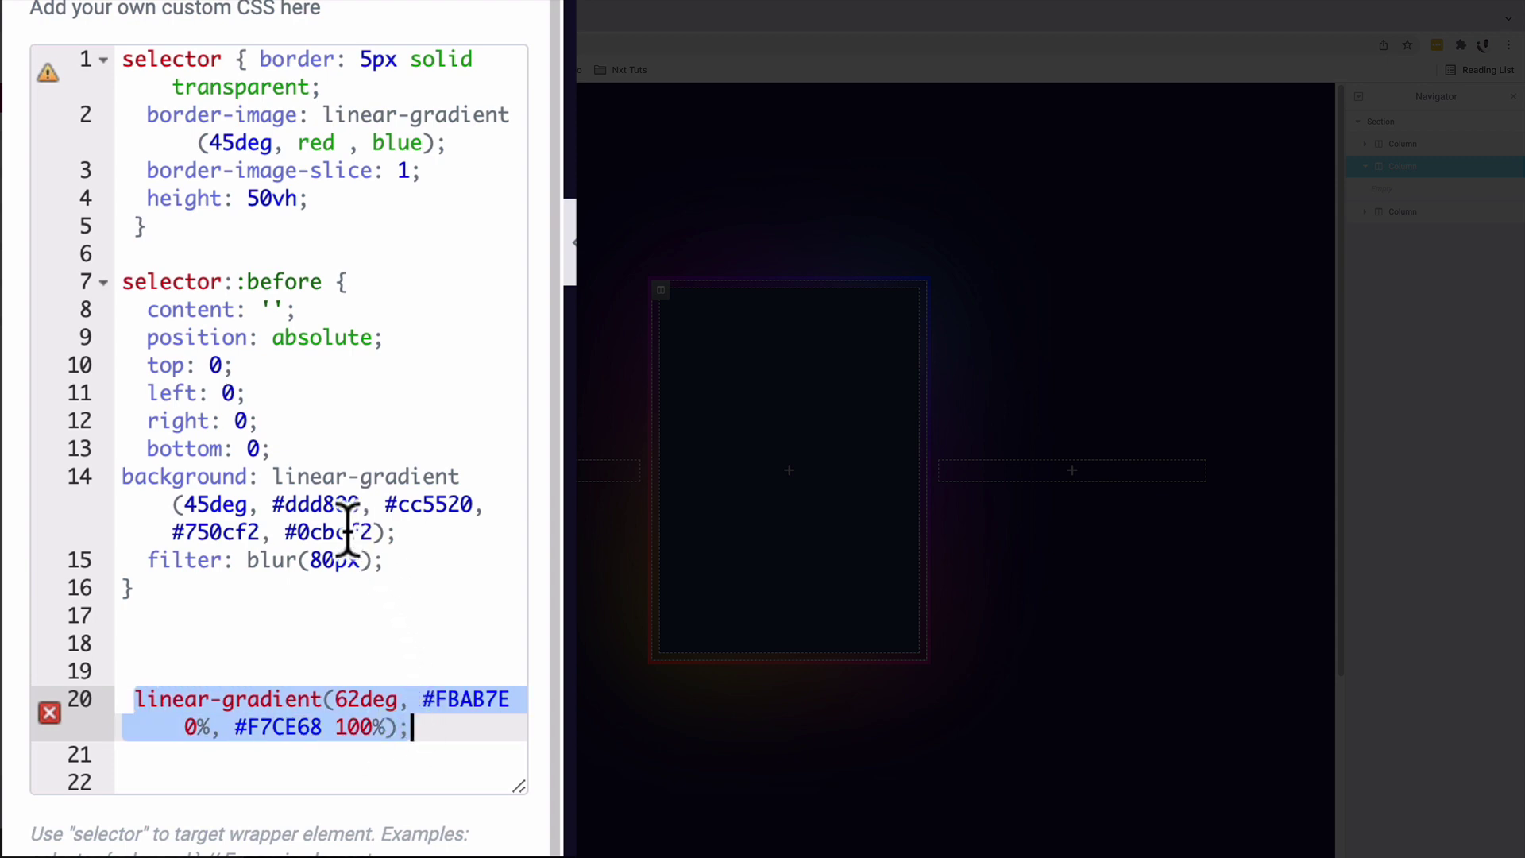
Replace the glow background with linear-gradient(45deg, #ddd800, #cc5520, #750cf2, #0cbcf2) and remove leftover text.
click(276, 473)
drag(275, 475, 405, 534)
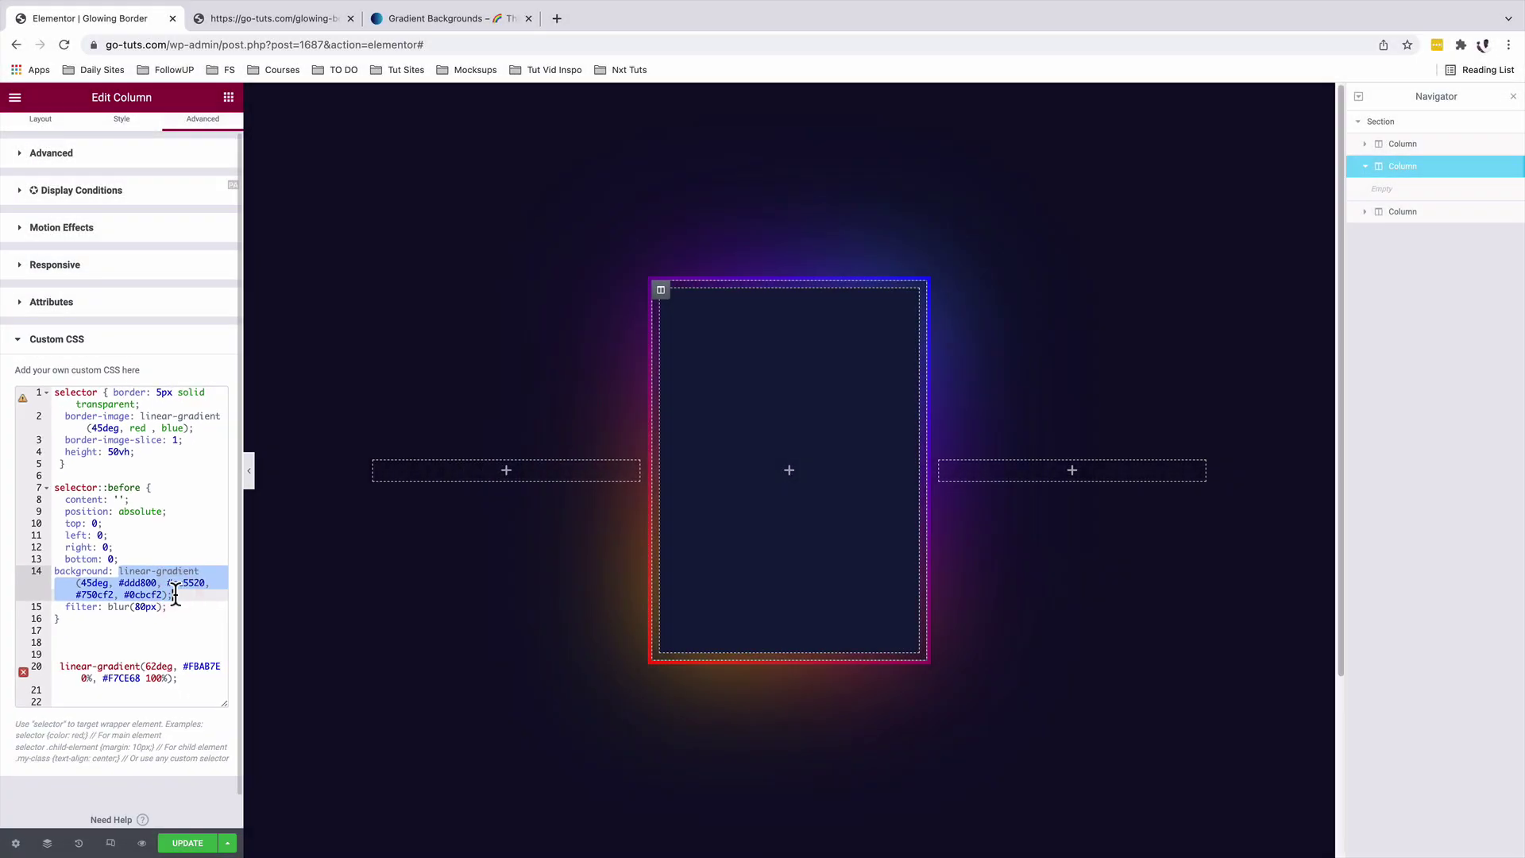
key(super+v)
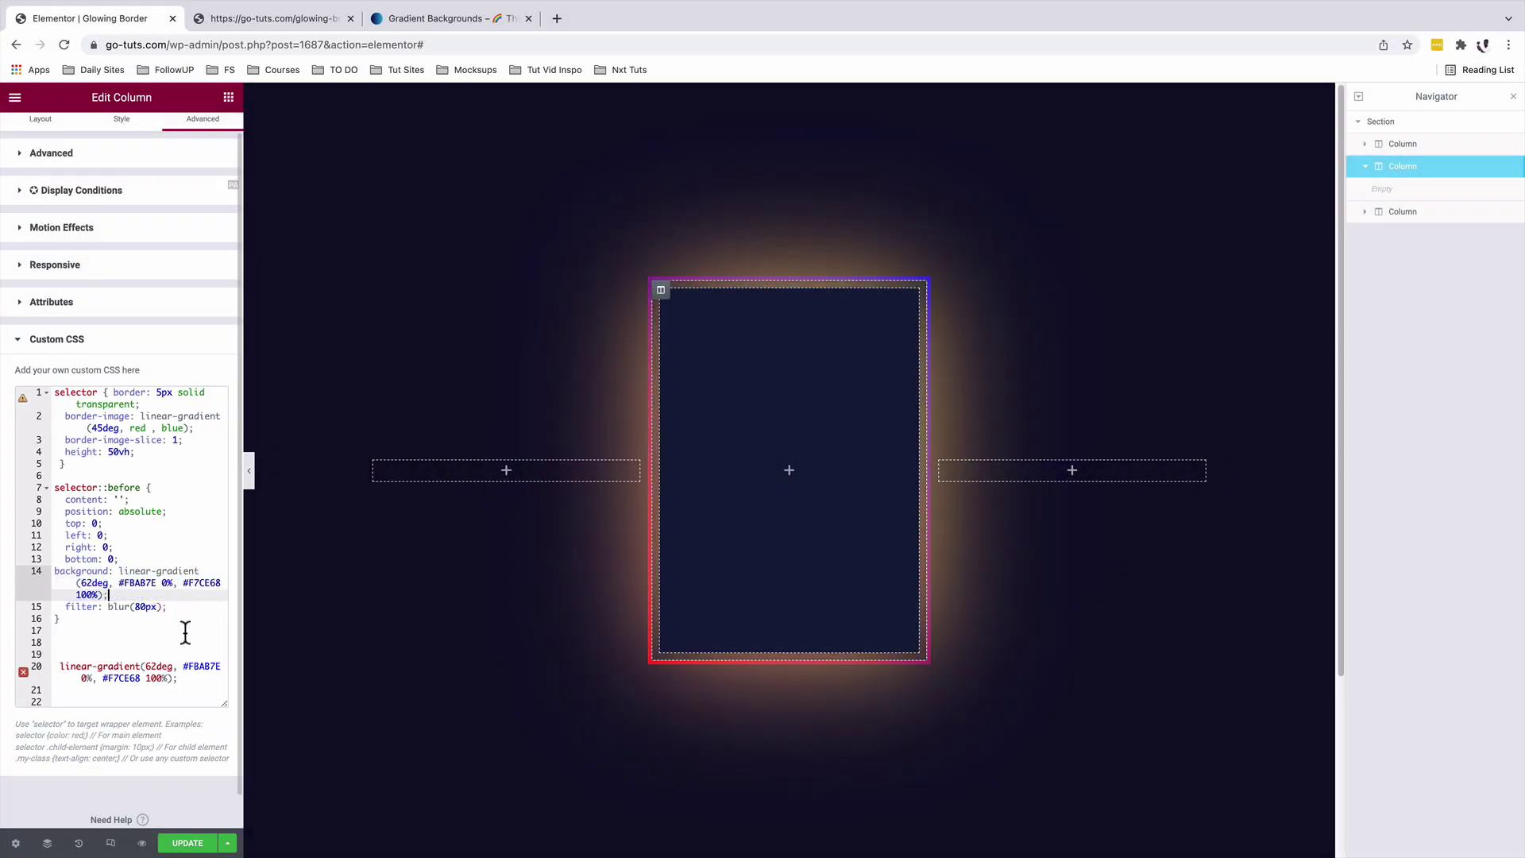
drag(191, 677, 52, 654)
key(BackSpace)
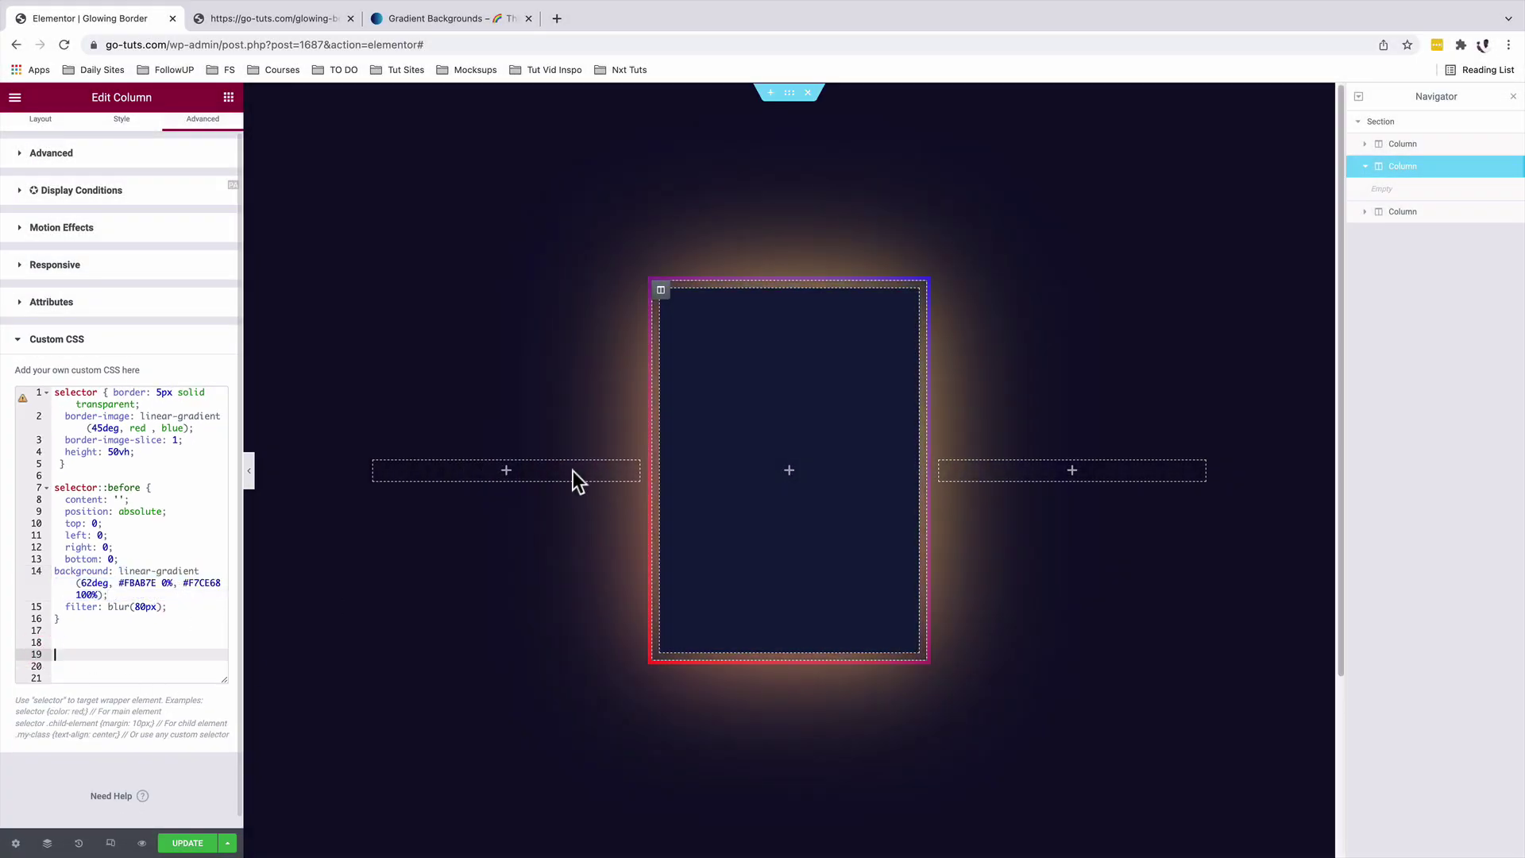
click(437, 17)
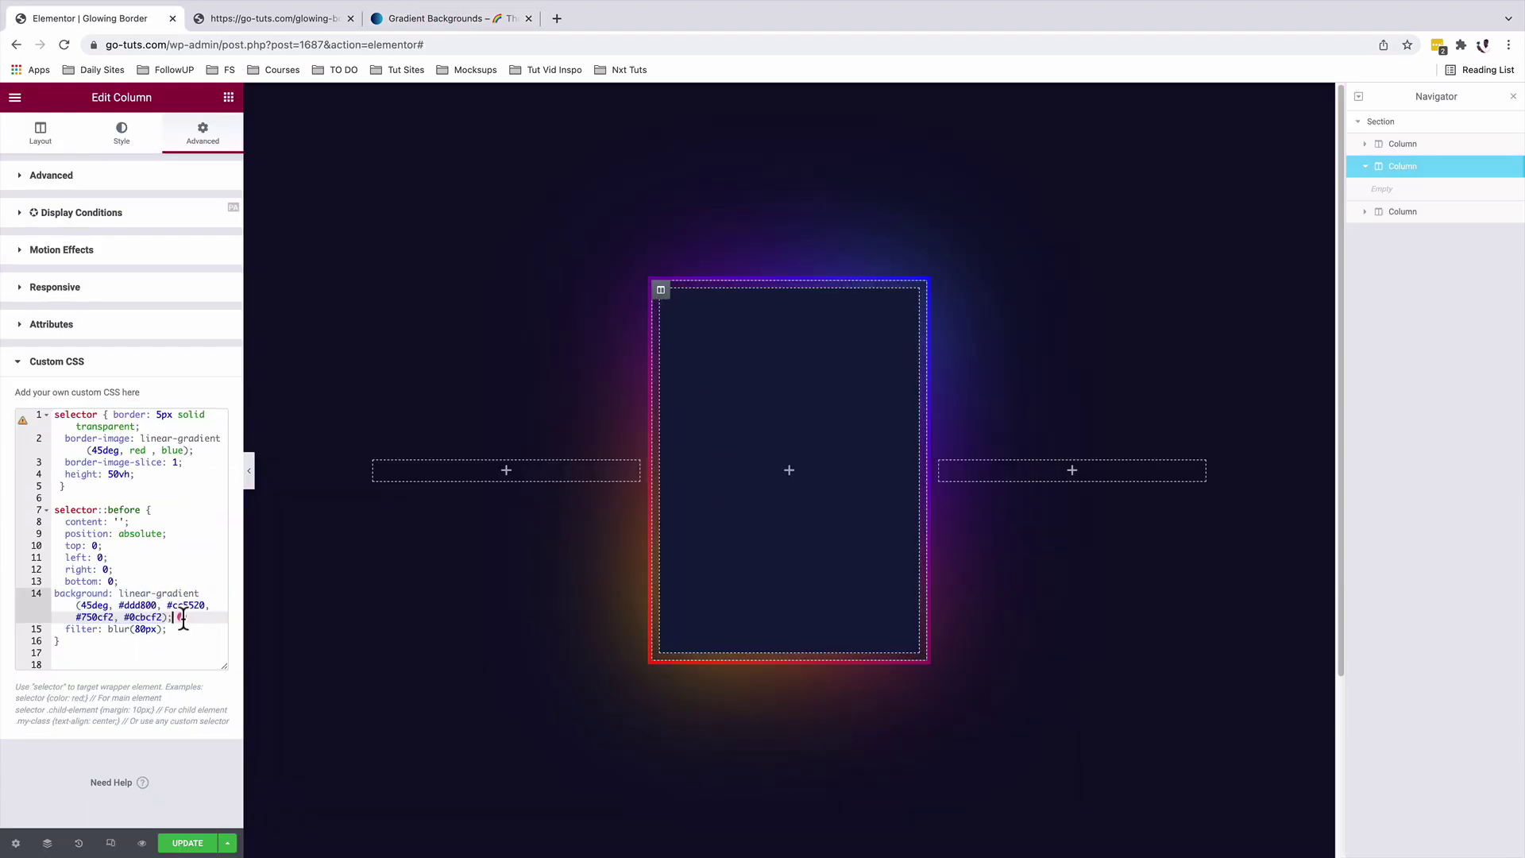
drag(172, 617, 57, 594)
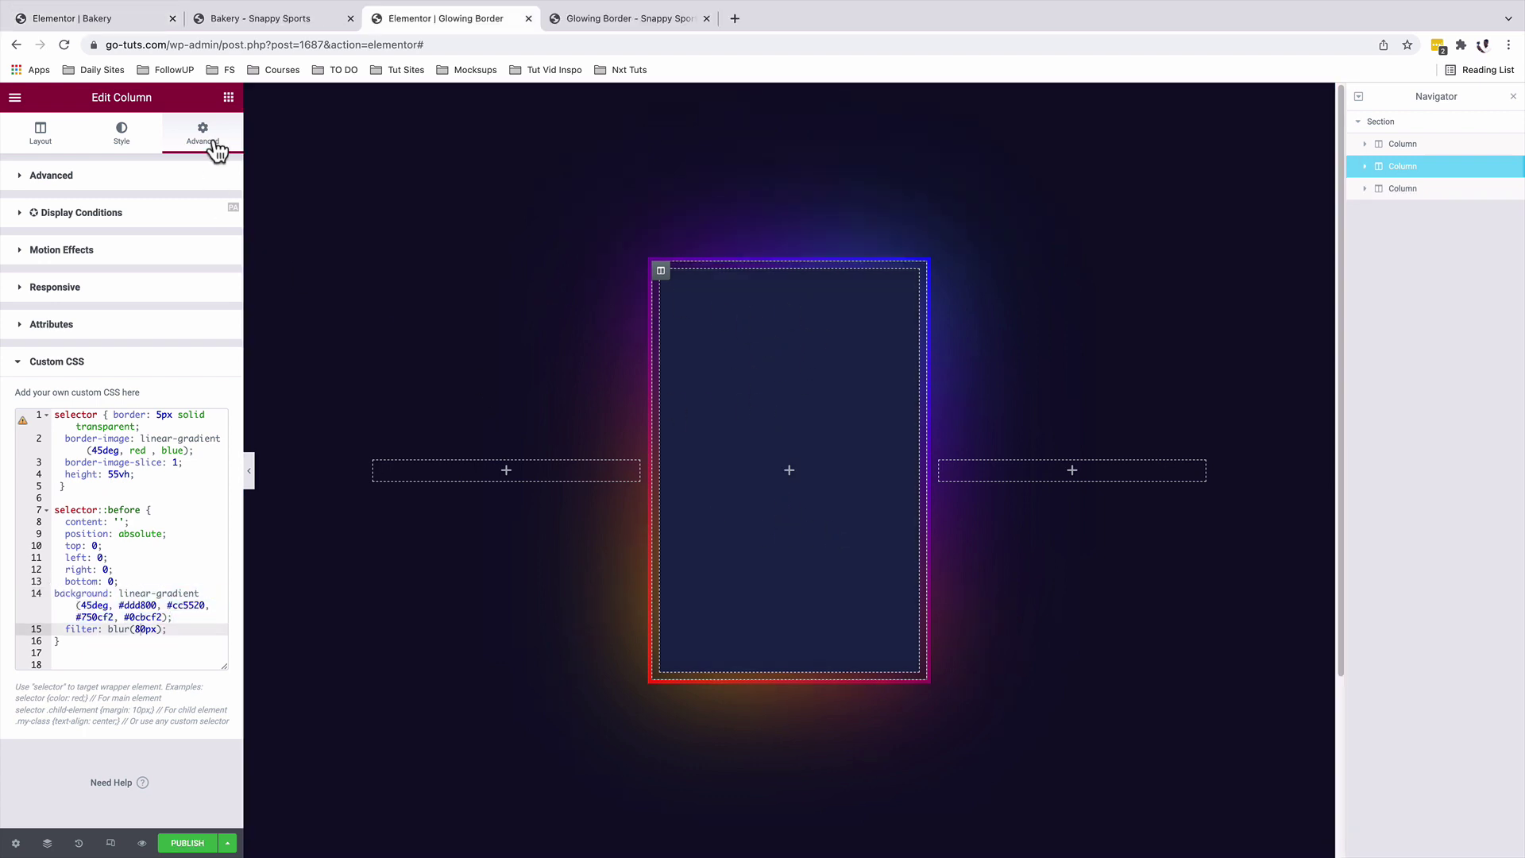
Drop an Image widget into the middle column and insert the skateboarder photo from the Media Library.
click(228, 97)
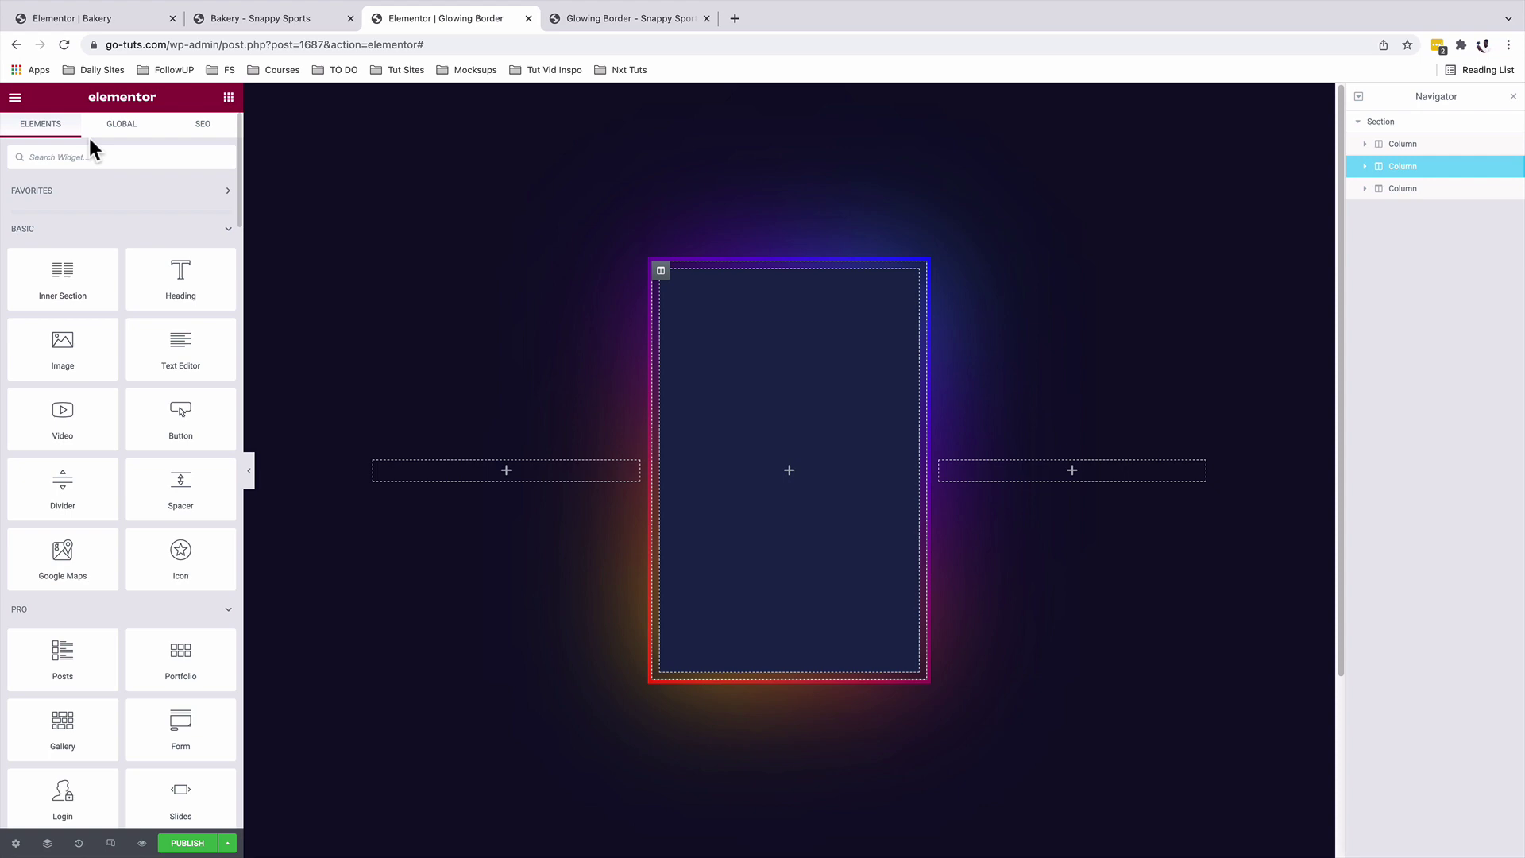
drag(62, 342, 894, 455)
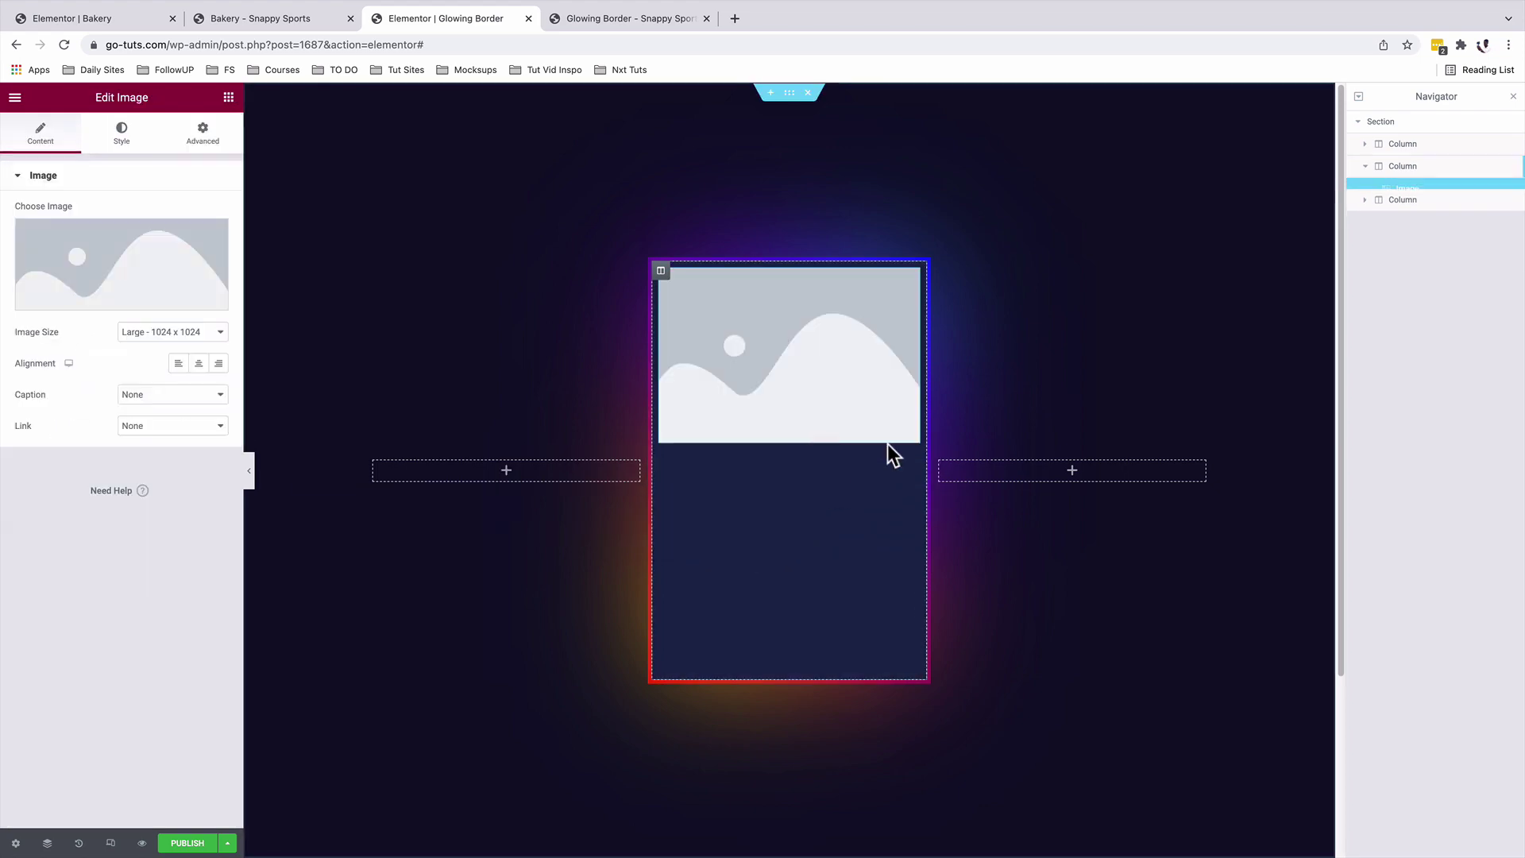
click(88, 250)
click(540, 272)
click(1453, 813)
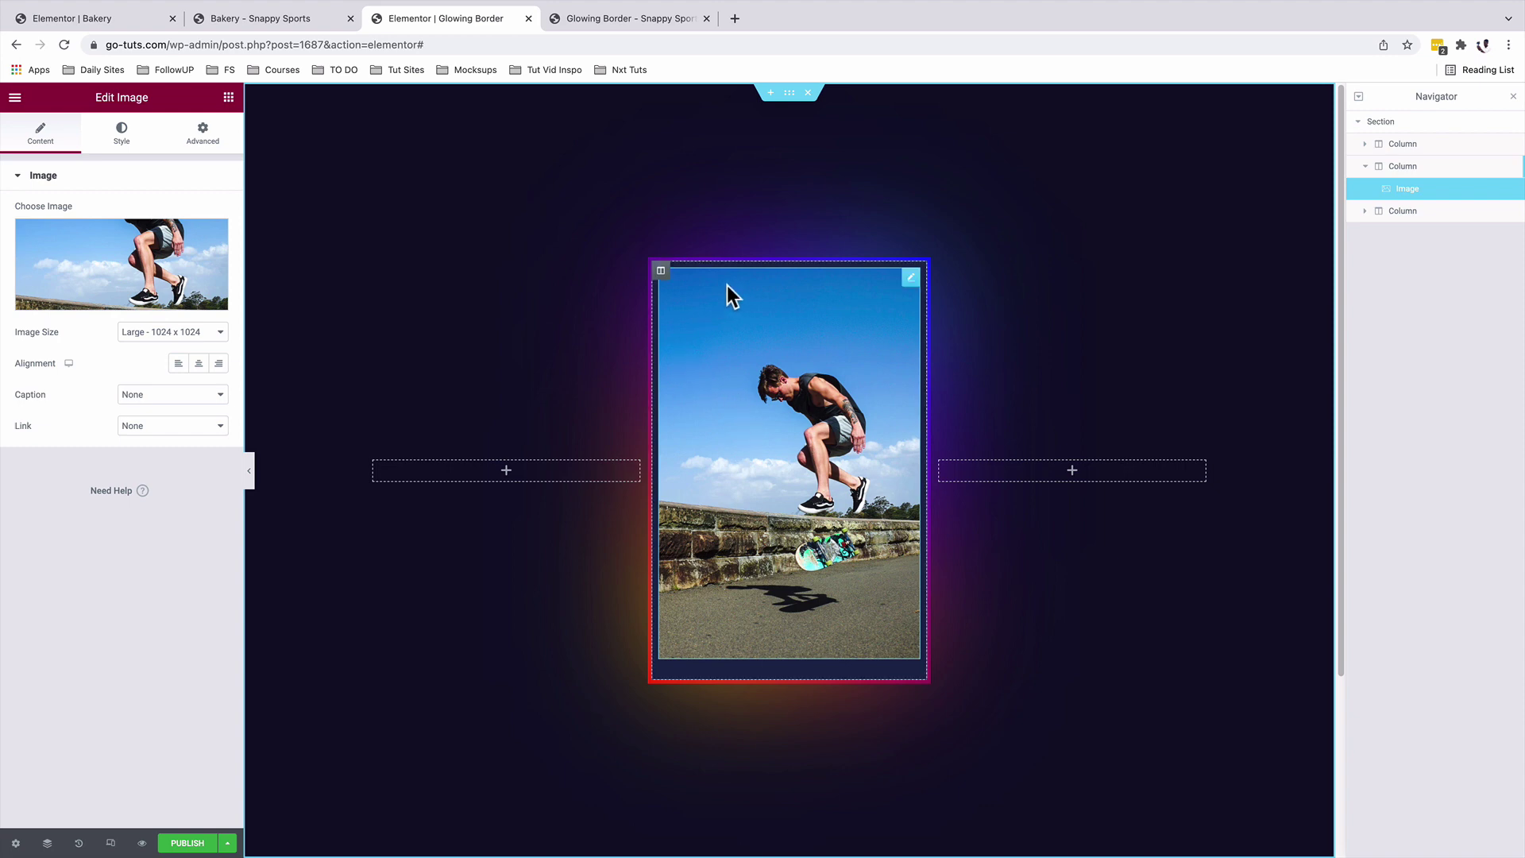
Set the middle column's background colour opacity to 0 so it is transparent.
click(661, 271)
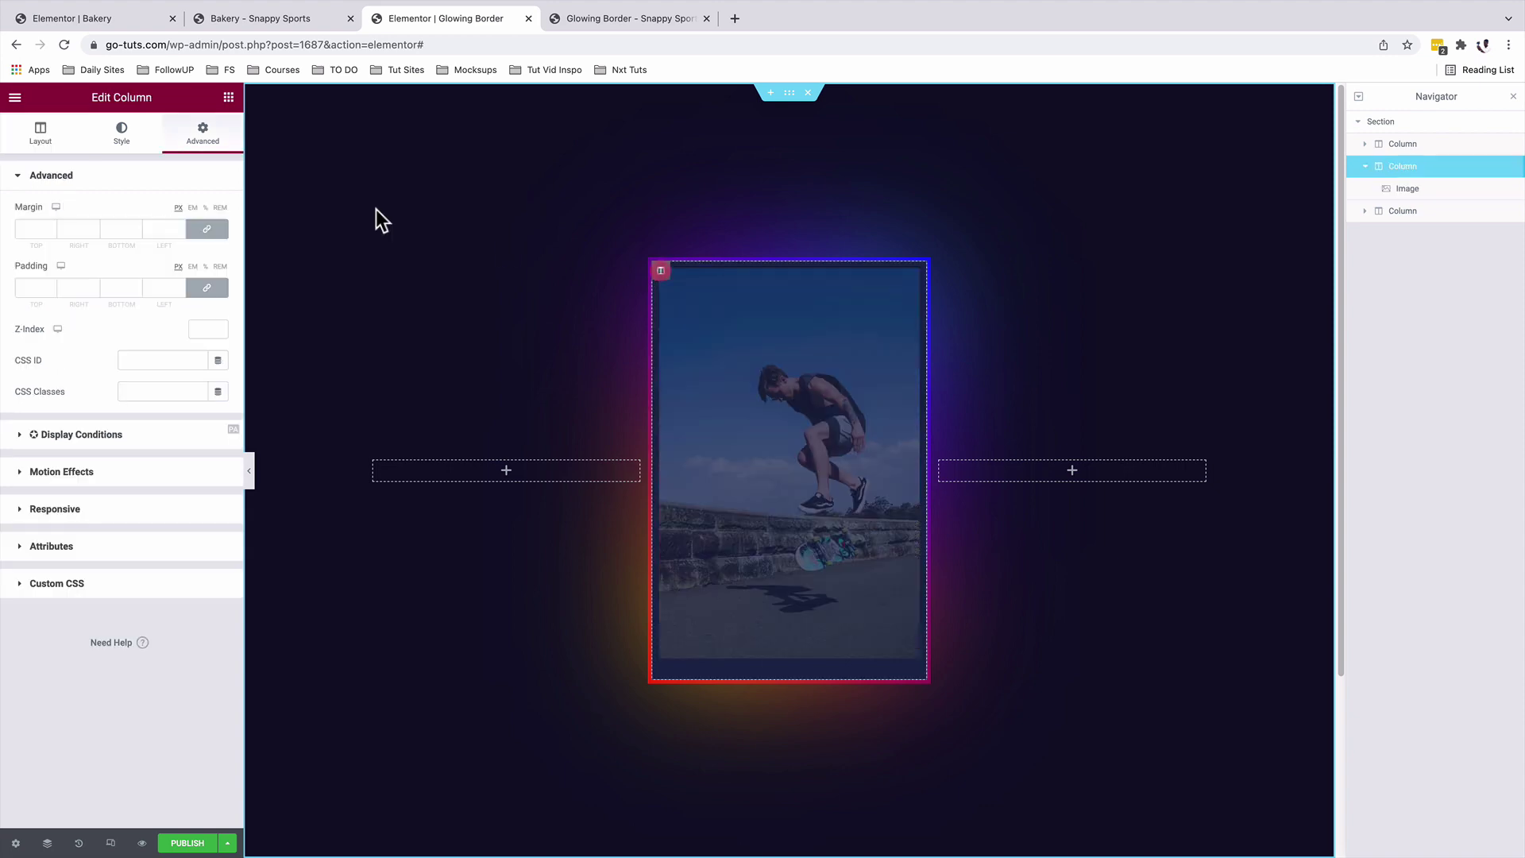
click(119, 135)
click(219, 274)
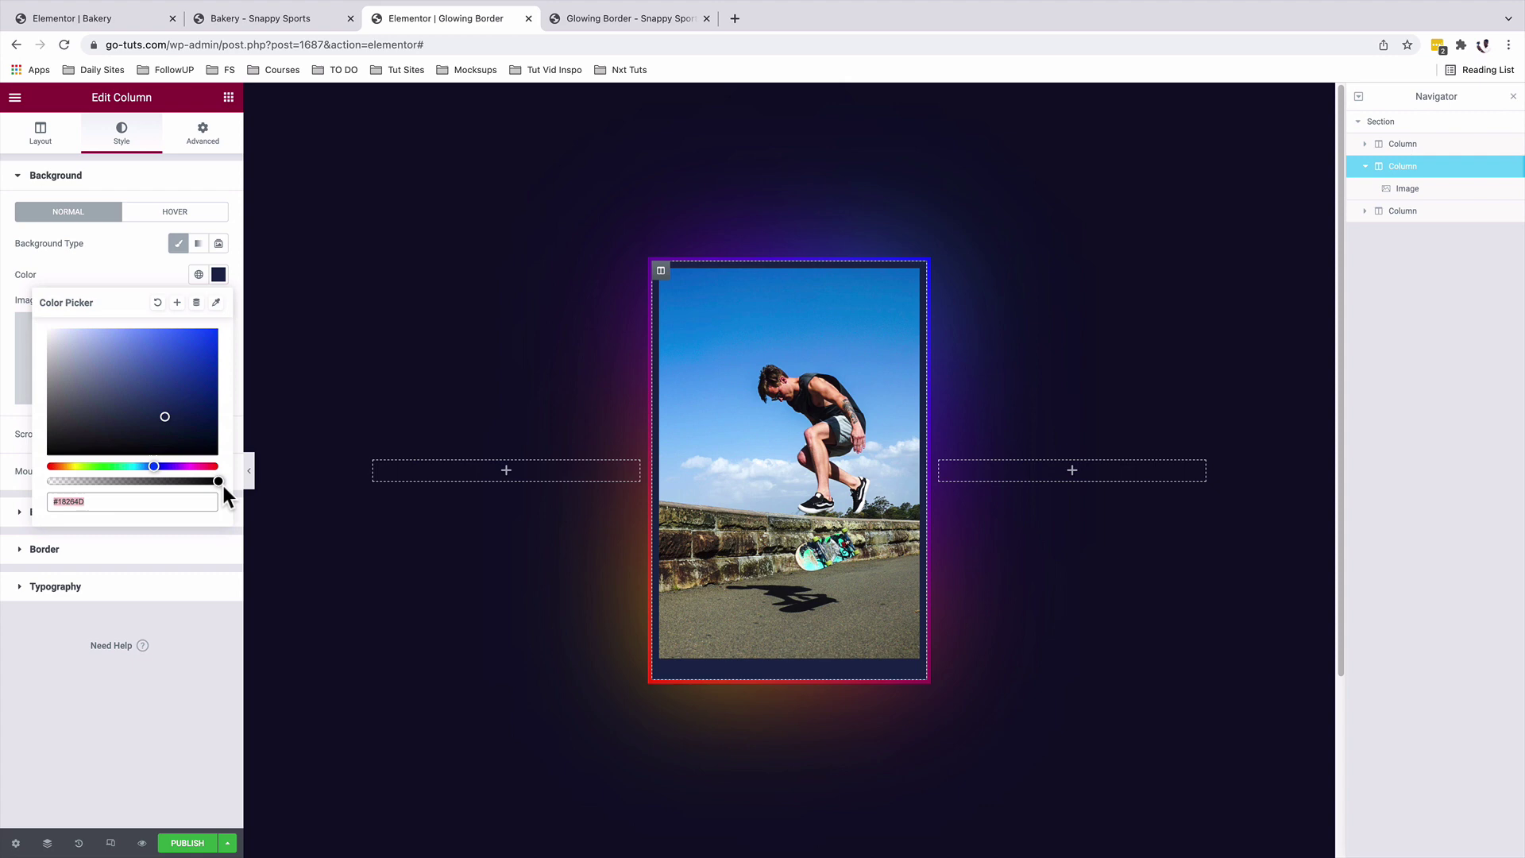
drag(218, 481, 48, 481)
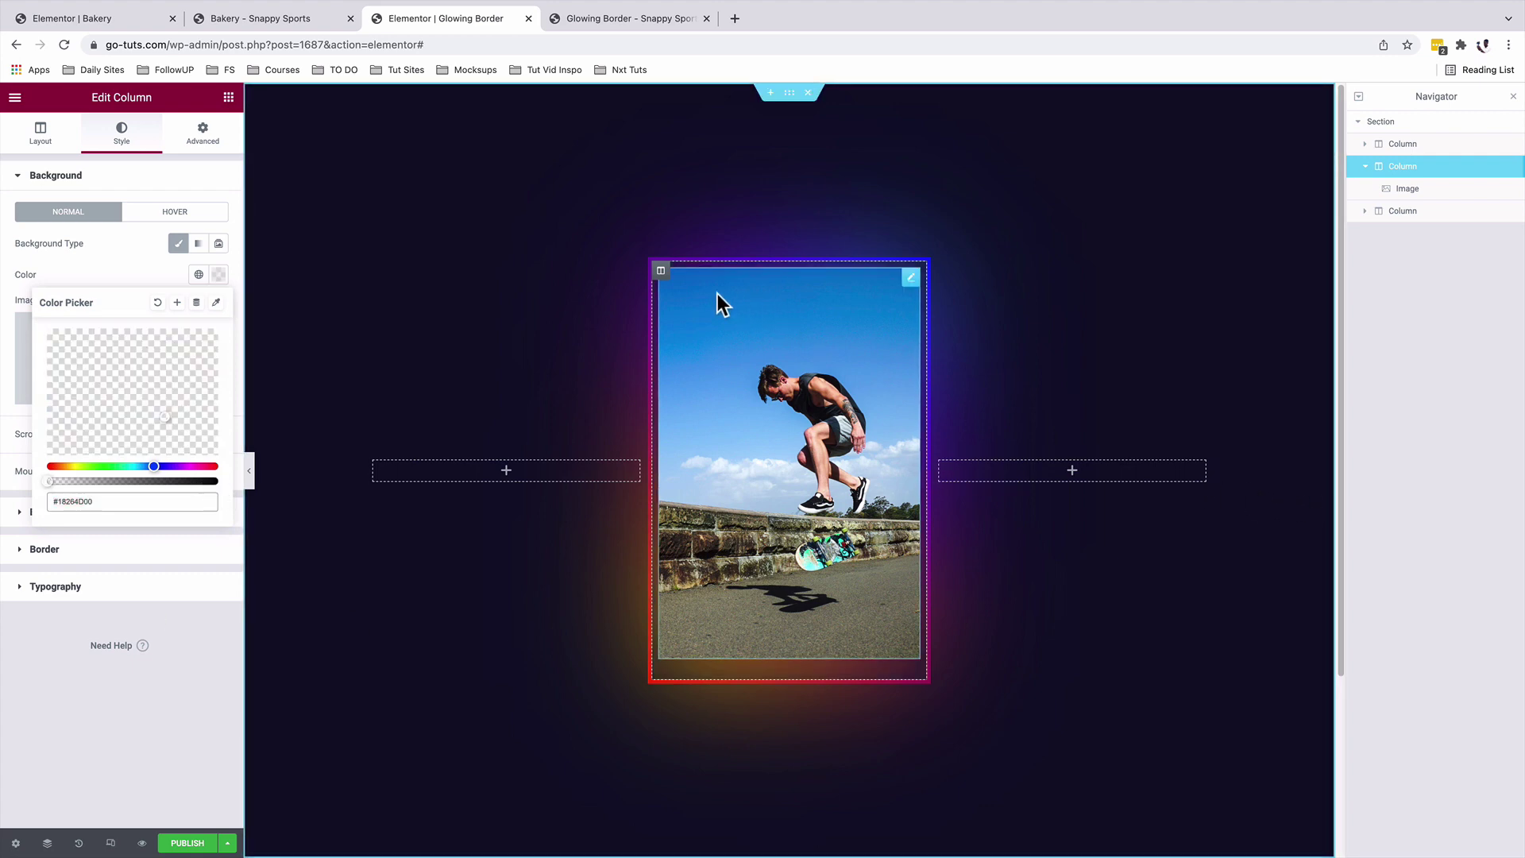
Change the column's Custom CSS height to 53vh and preview the changes.
click(199, 137)
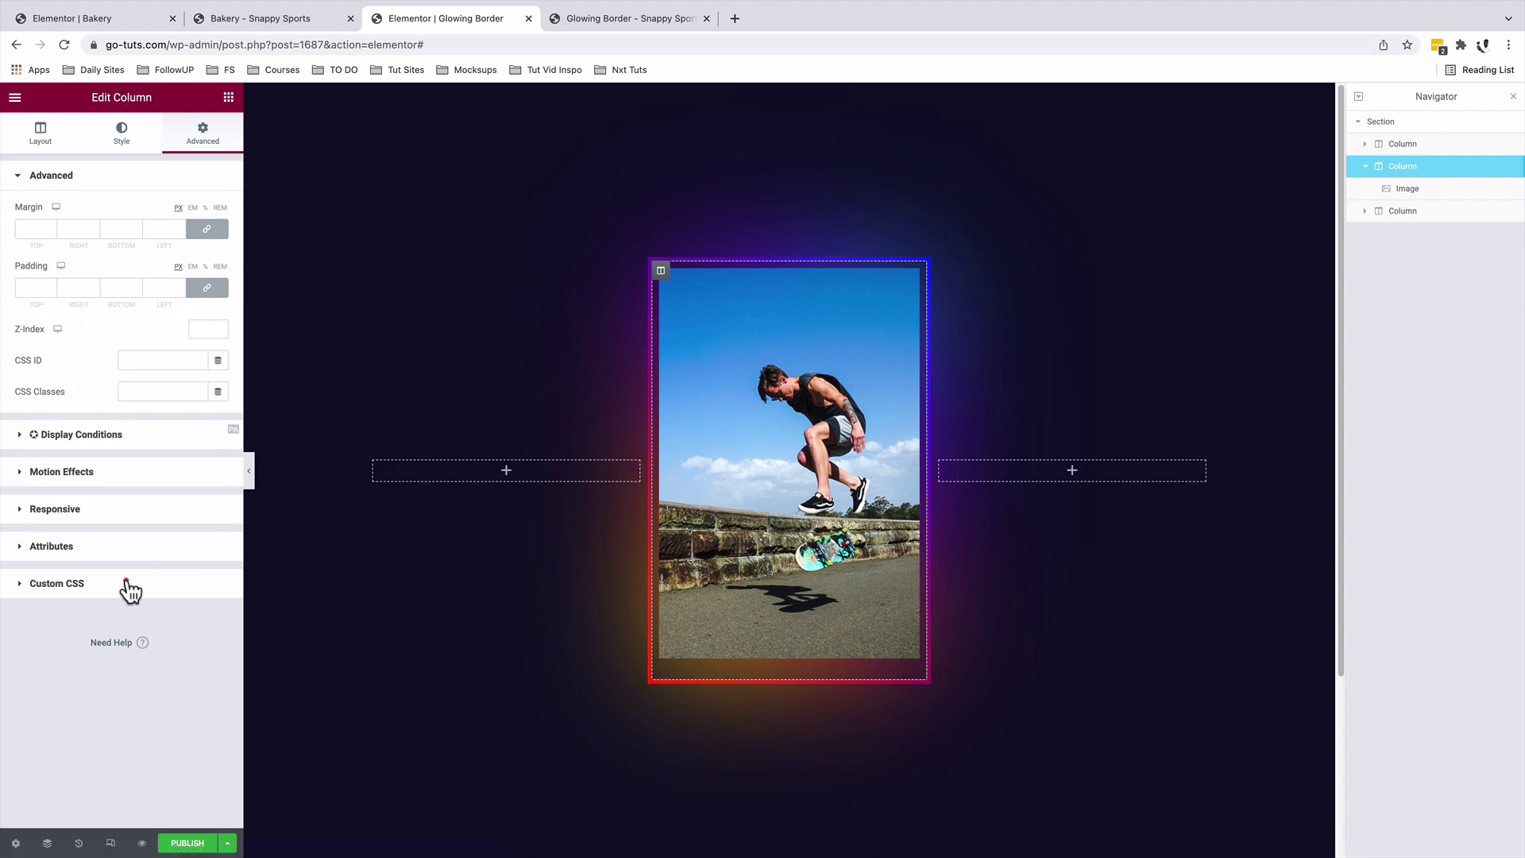
click(130, 589)
click(120, 474)
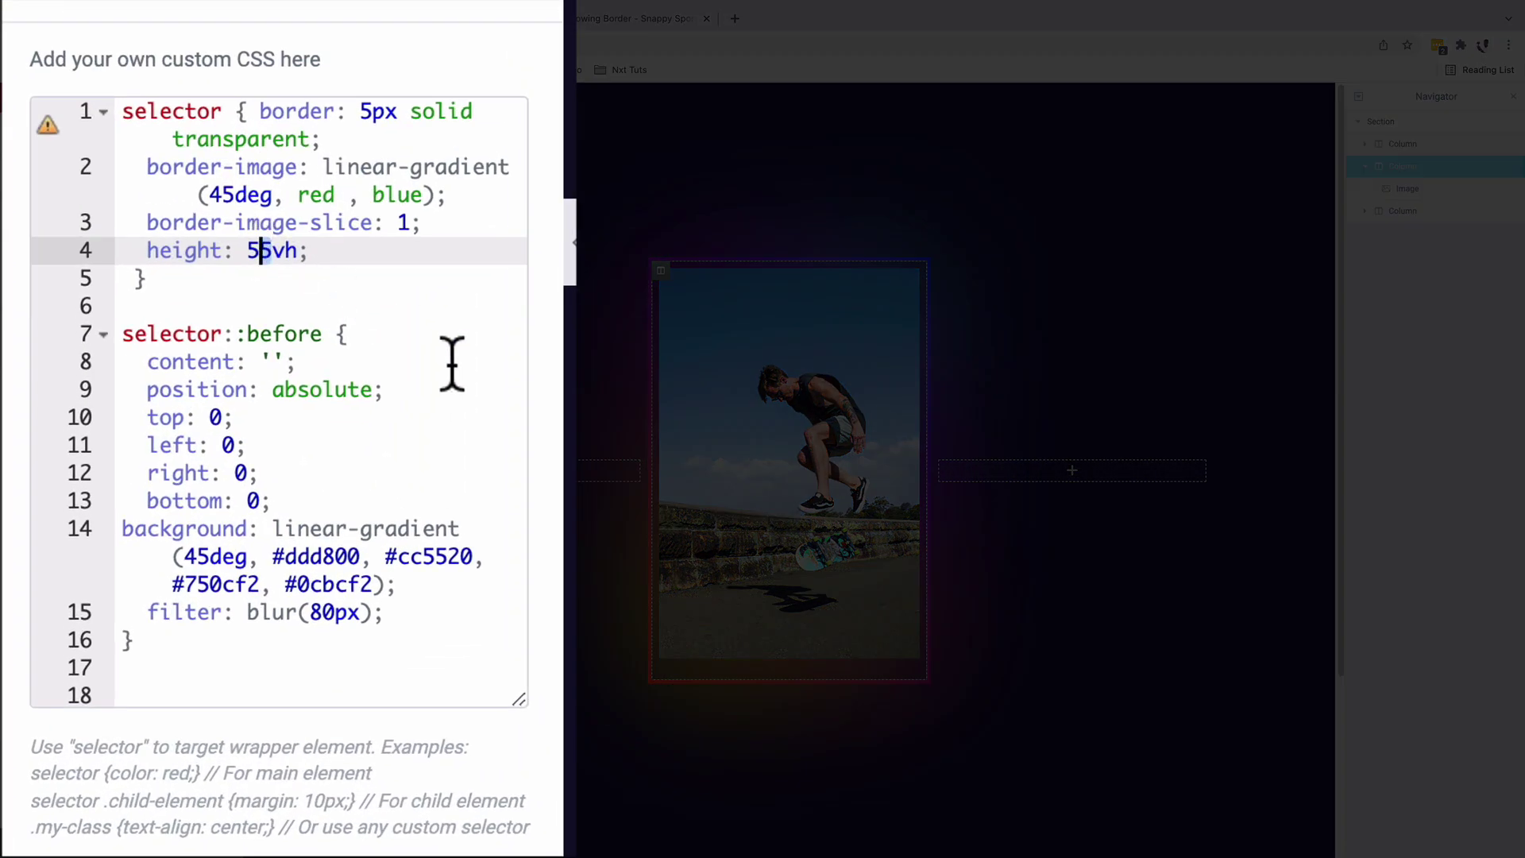
key(Delete)
text(0)
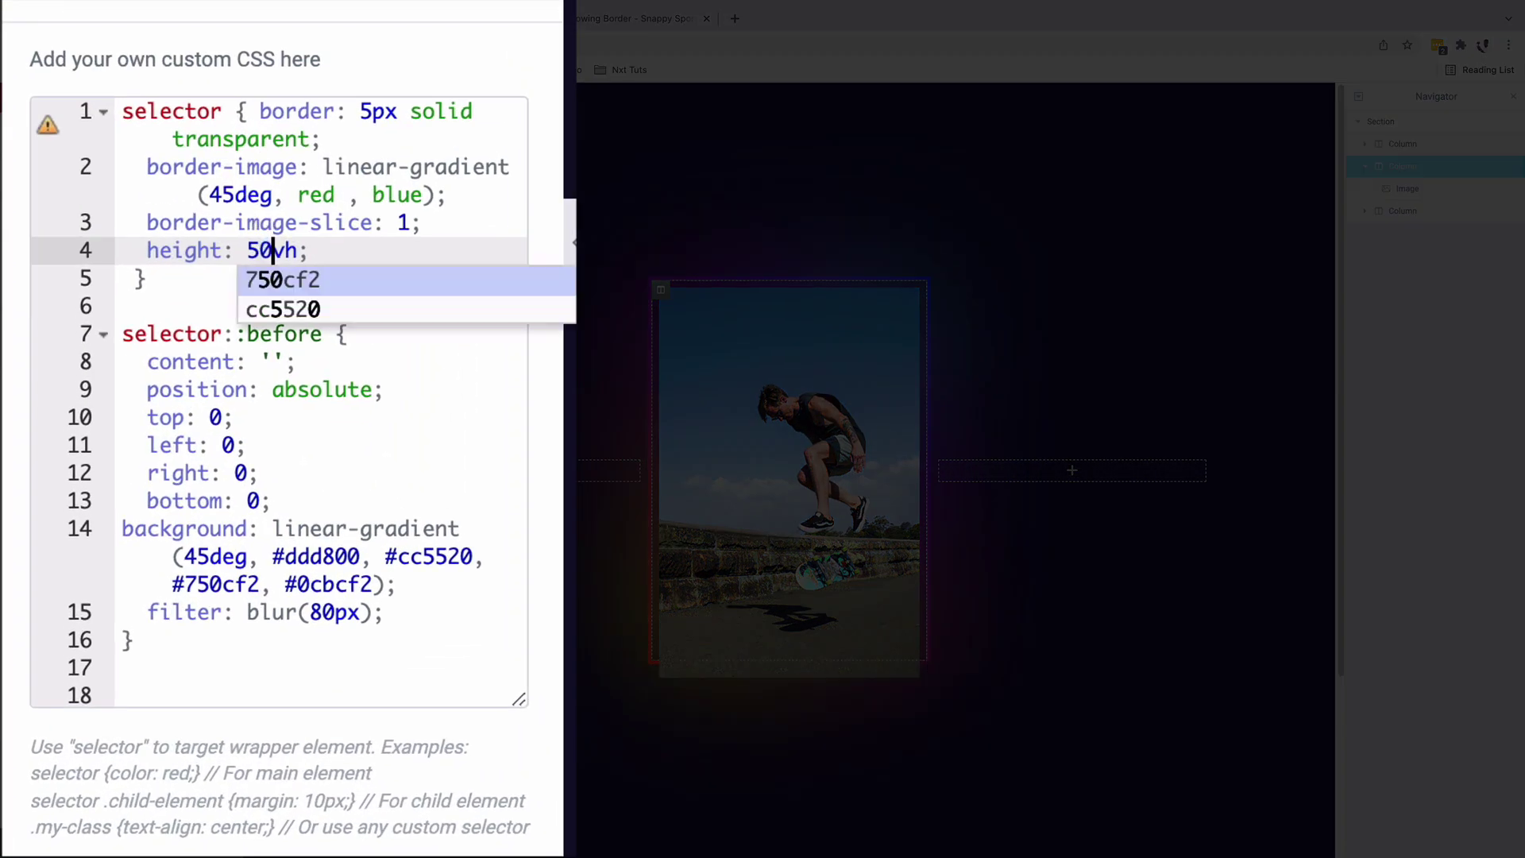
key(BackSpace)
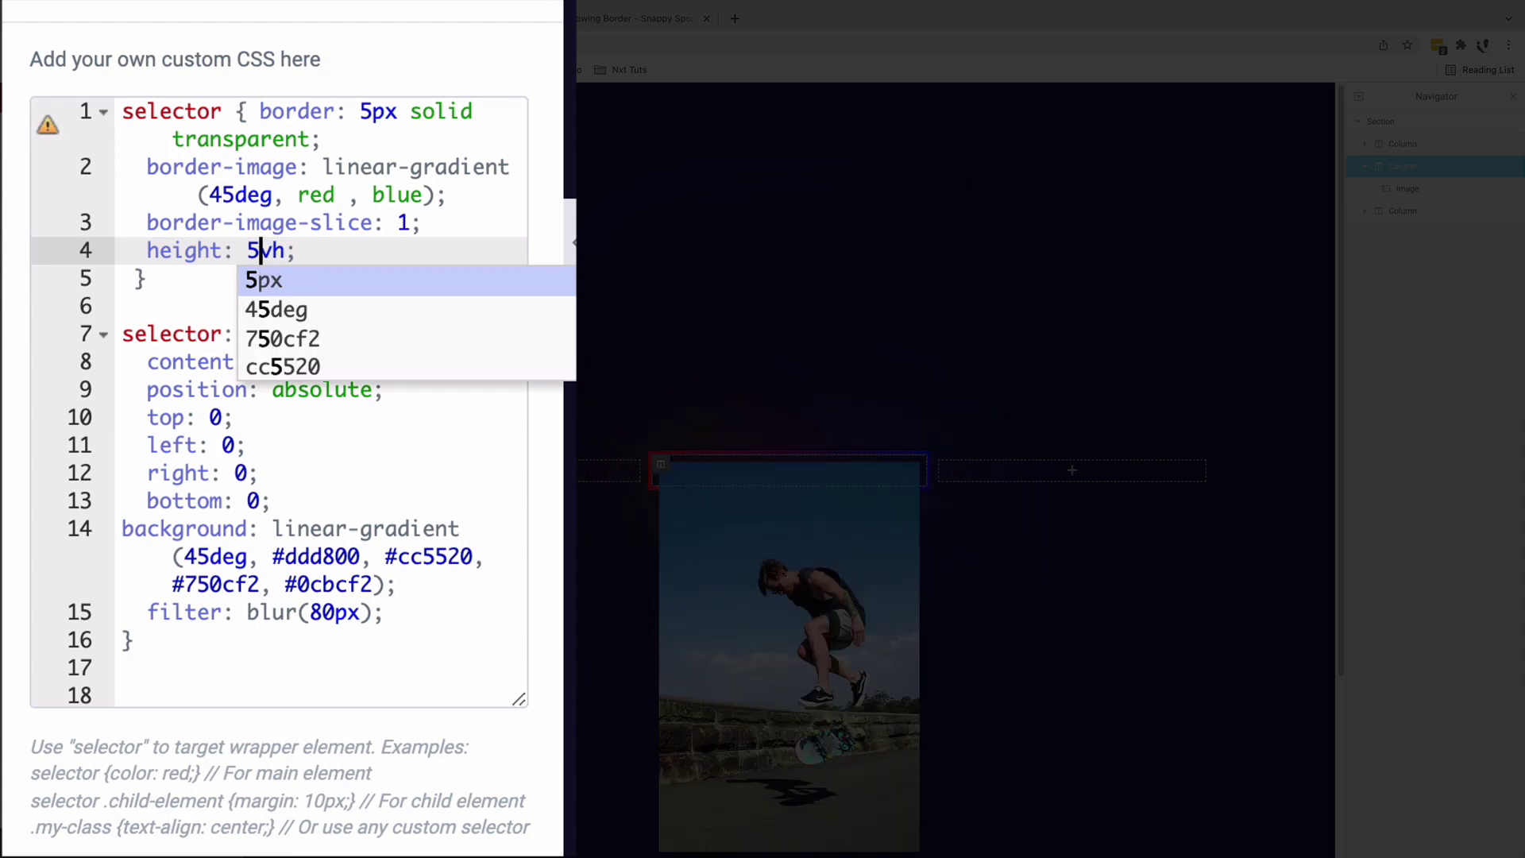
text(3)
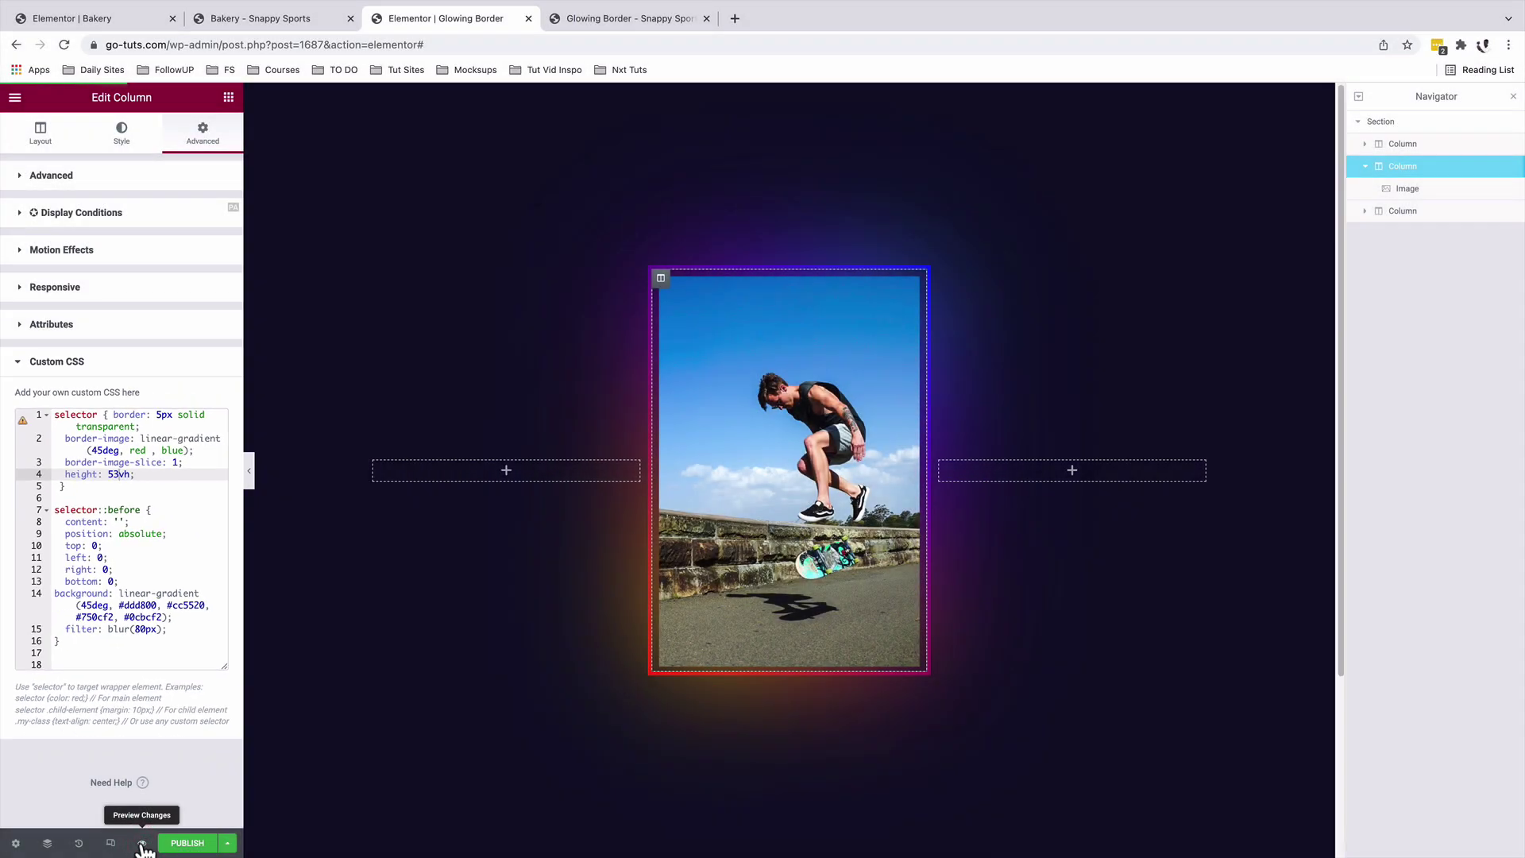
click(141, 843)
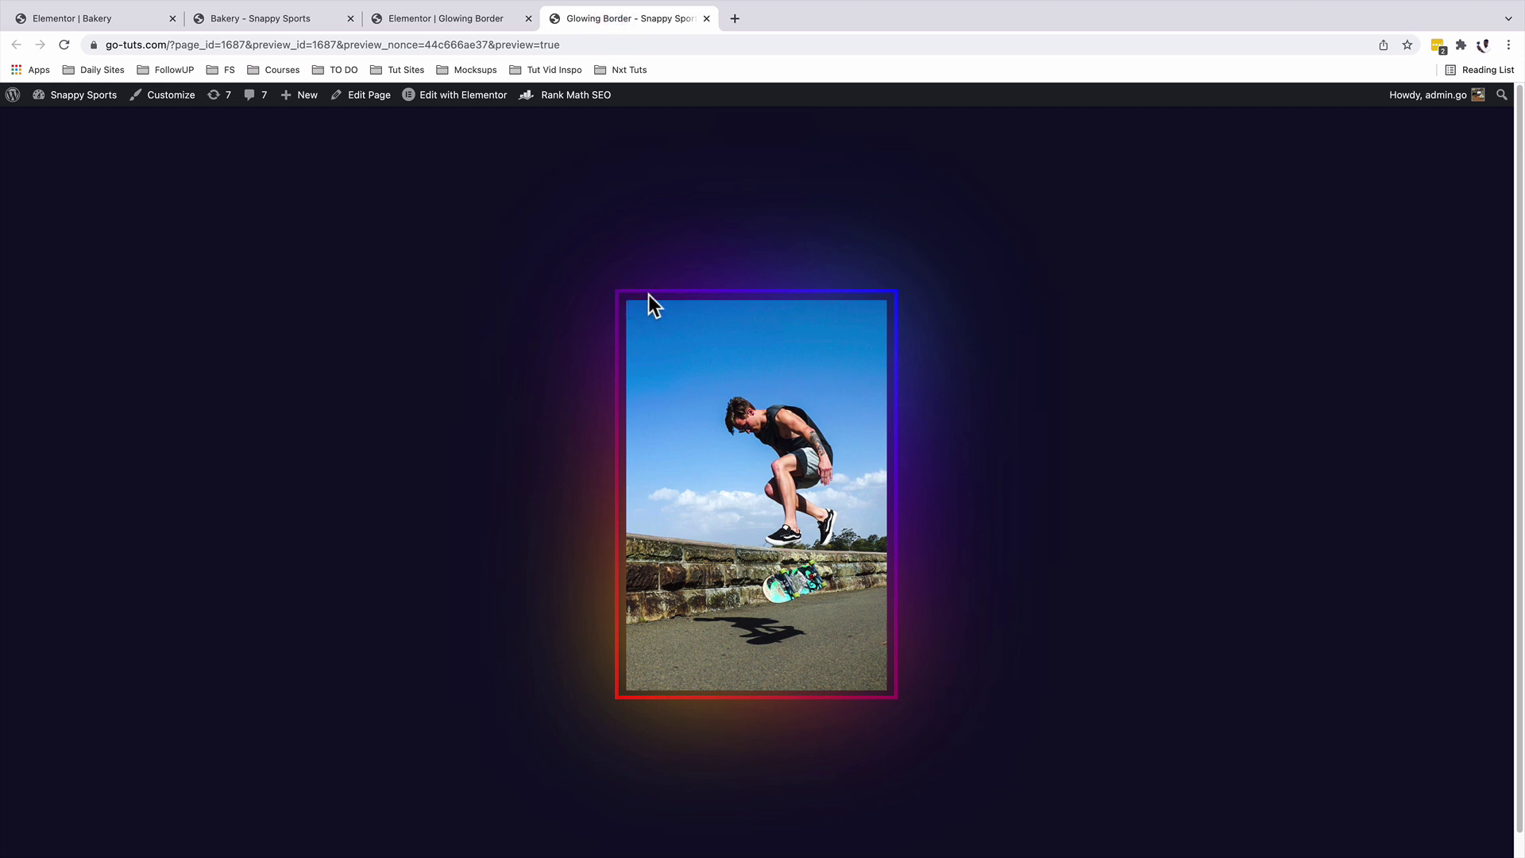
Set the section's Columns Gap to No Gap and view the refreshed preview.
key(ctrl+shift+Tab)
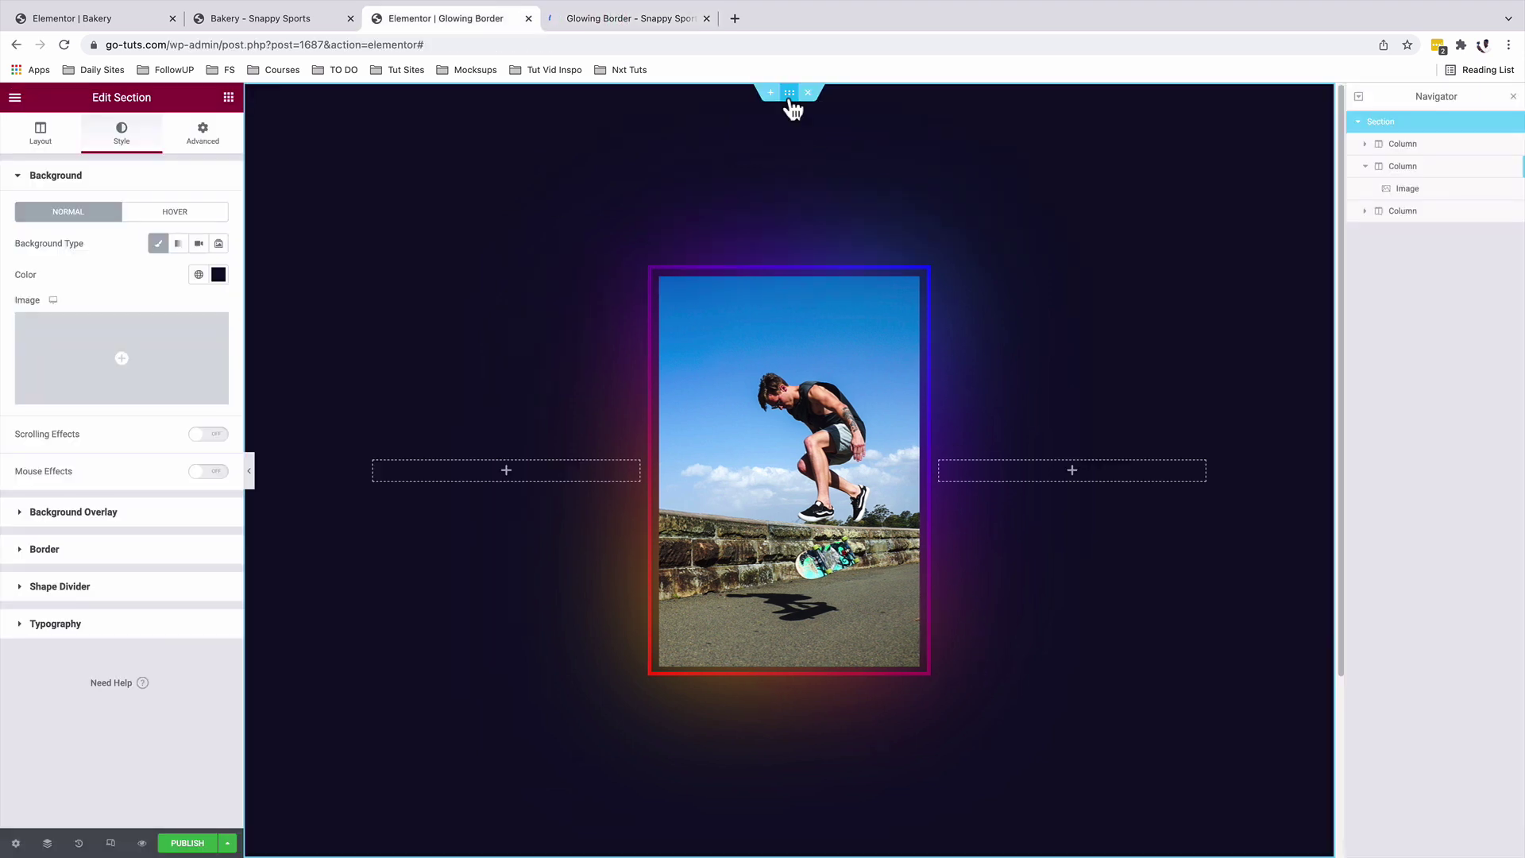
click(40, 134)
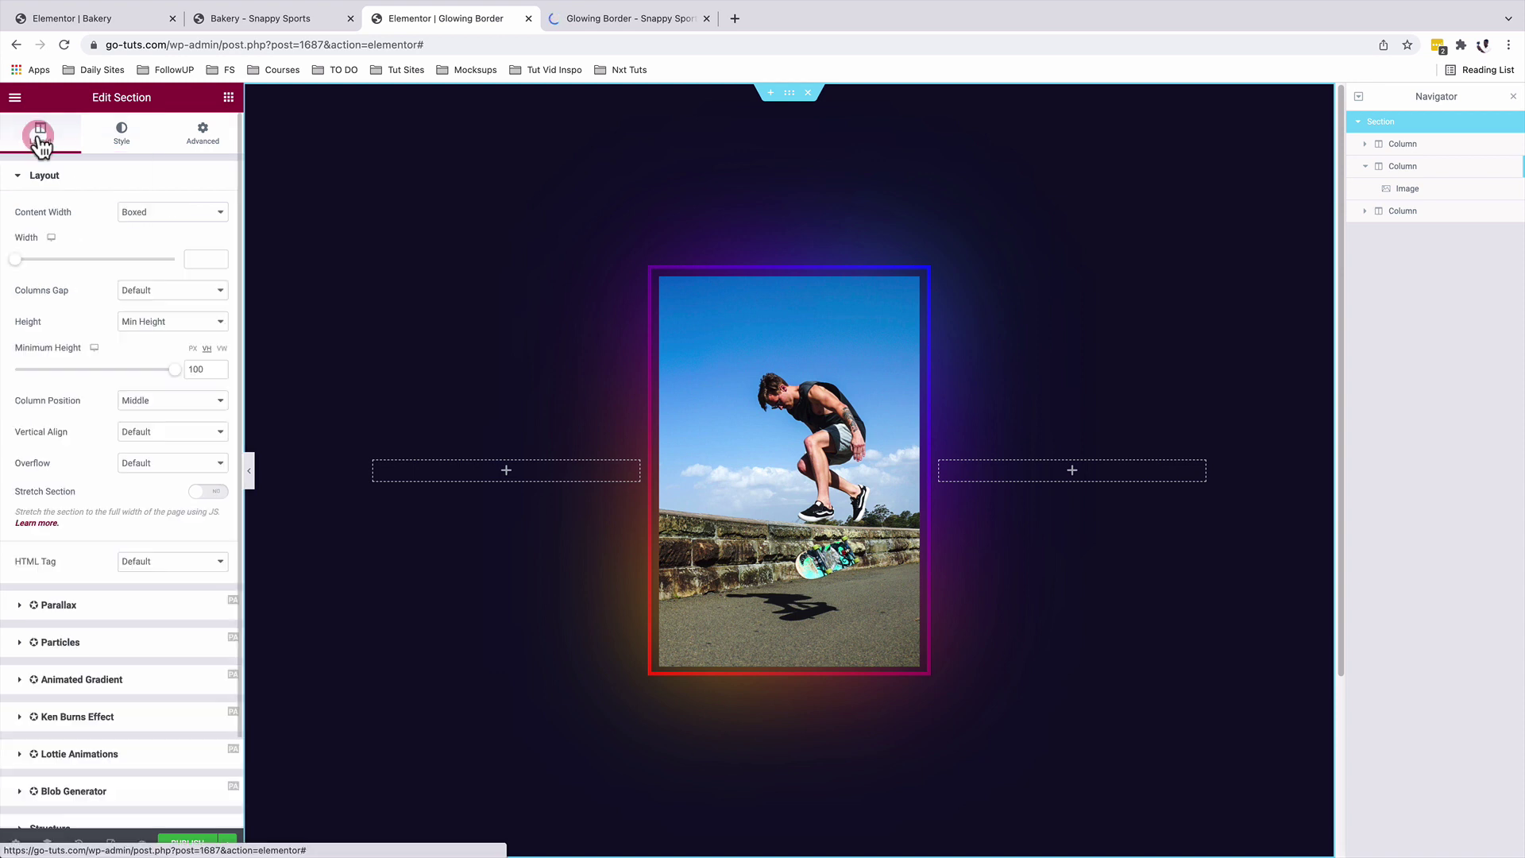
click(119, 293)
click(143, 304)
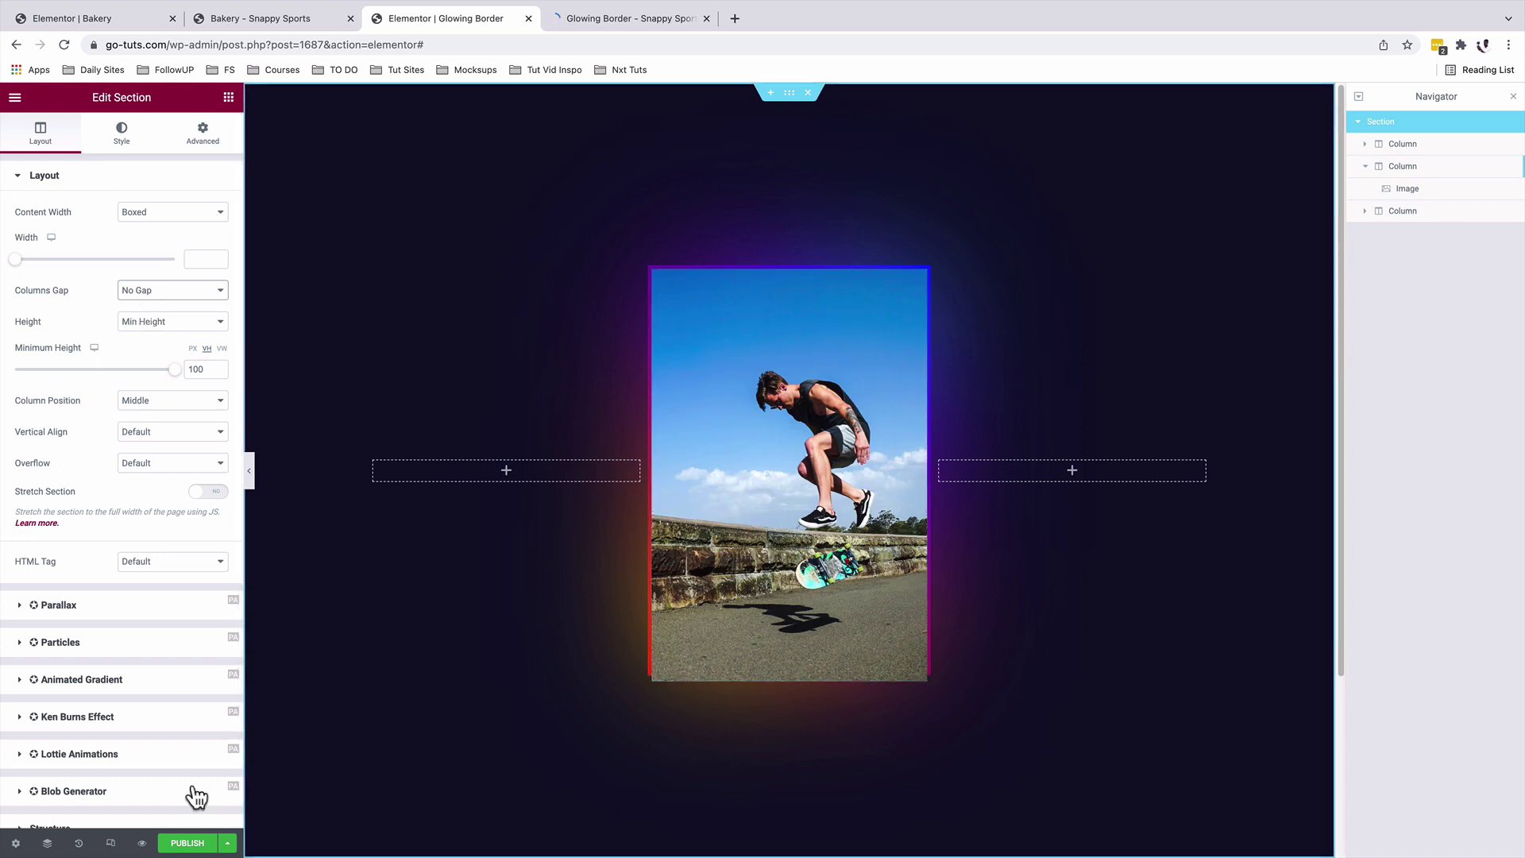
click(142, 843)
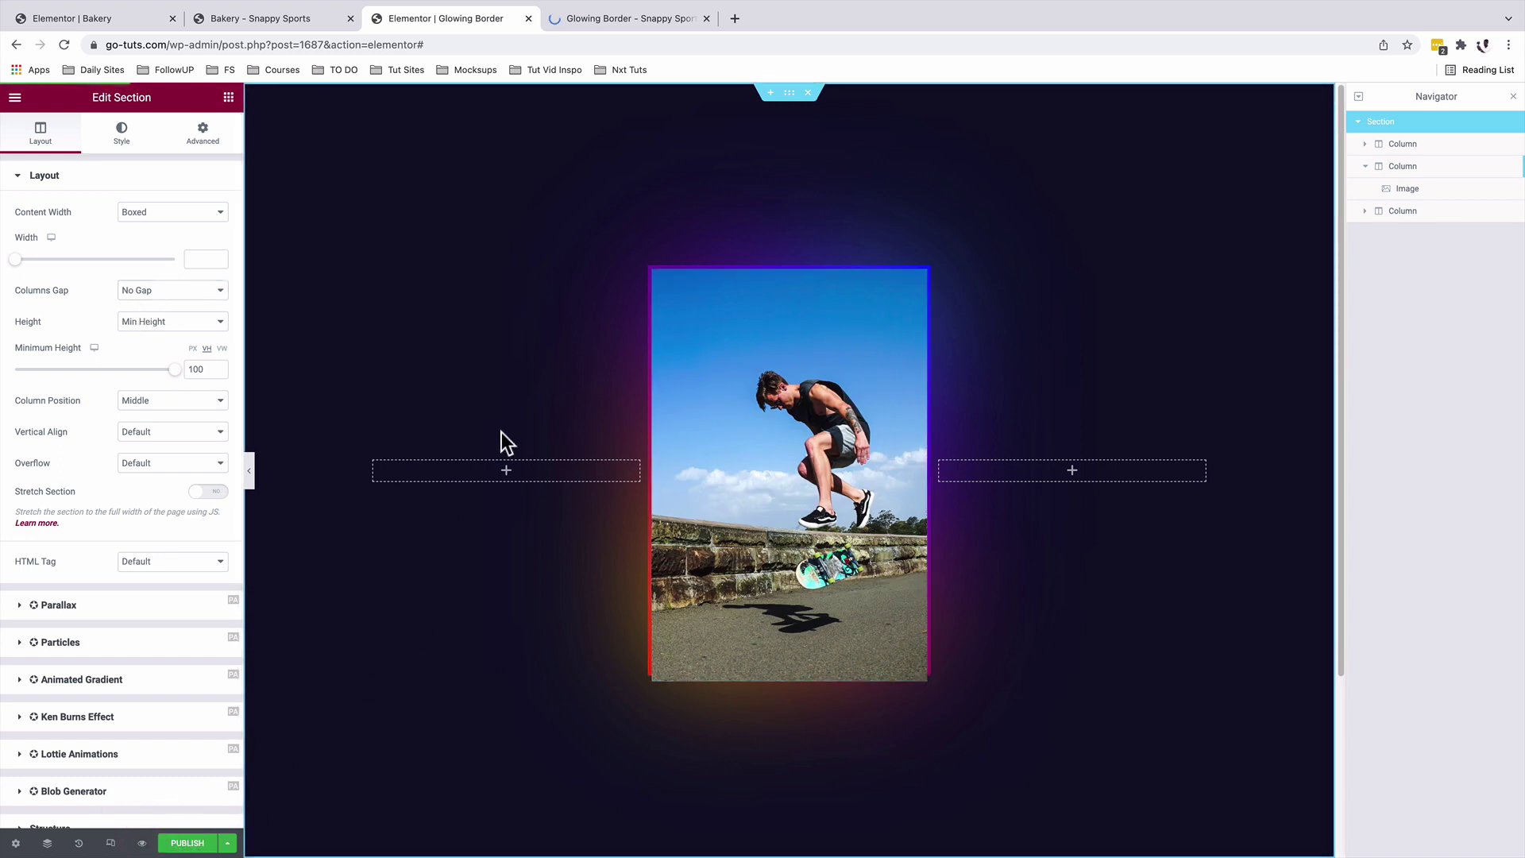
key(ctrl+Tab)
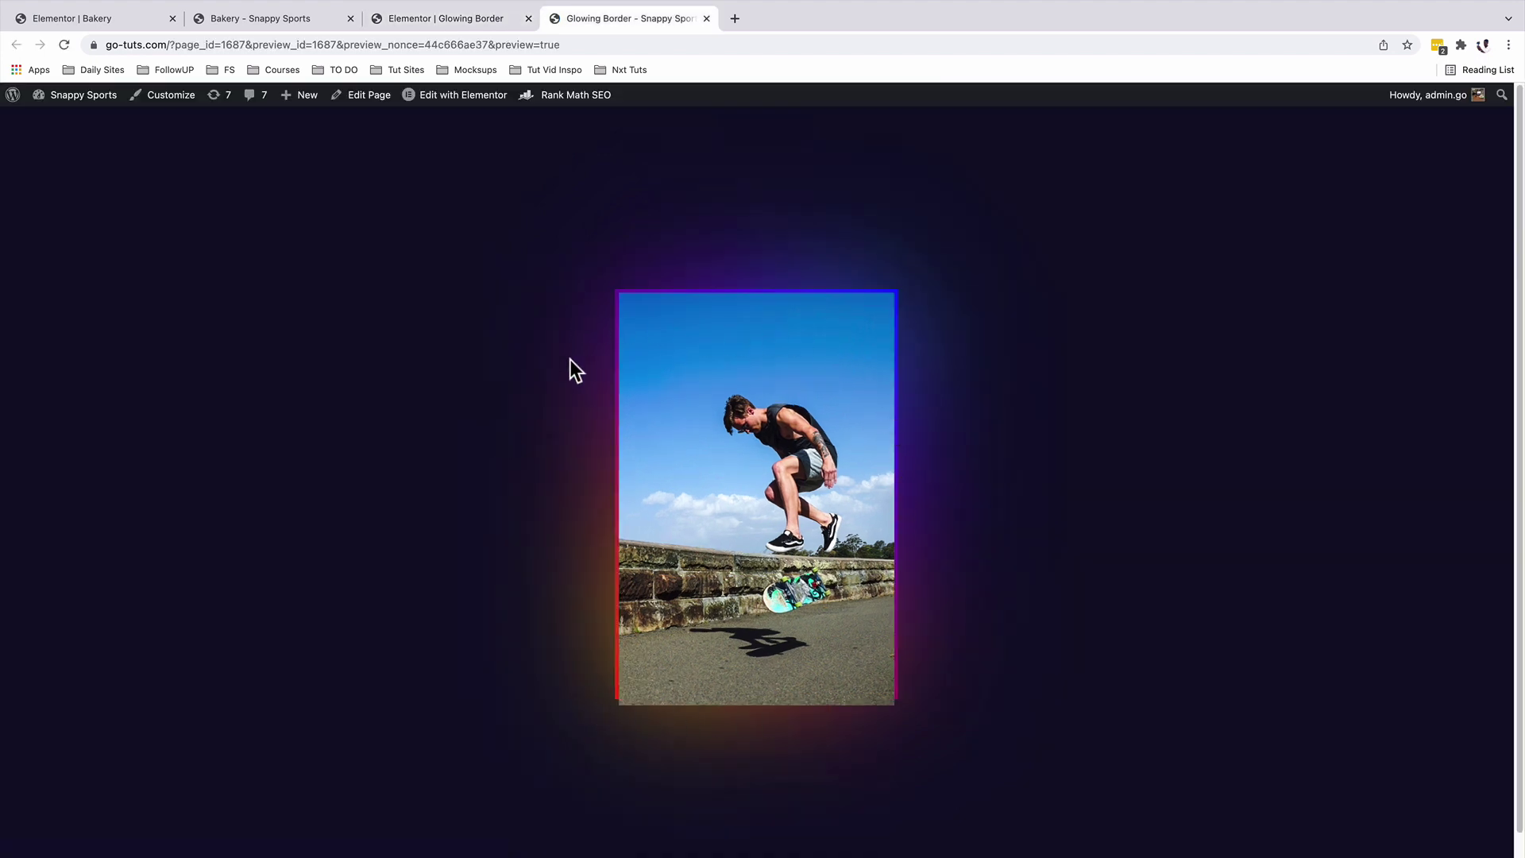
Delete the 'height: 53vh;' line from the middle column's Custom CSS and preview the page.
key(ctrl+shift+Tab)
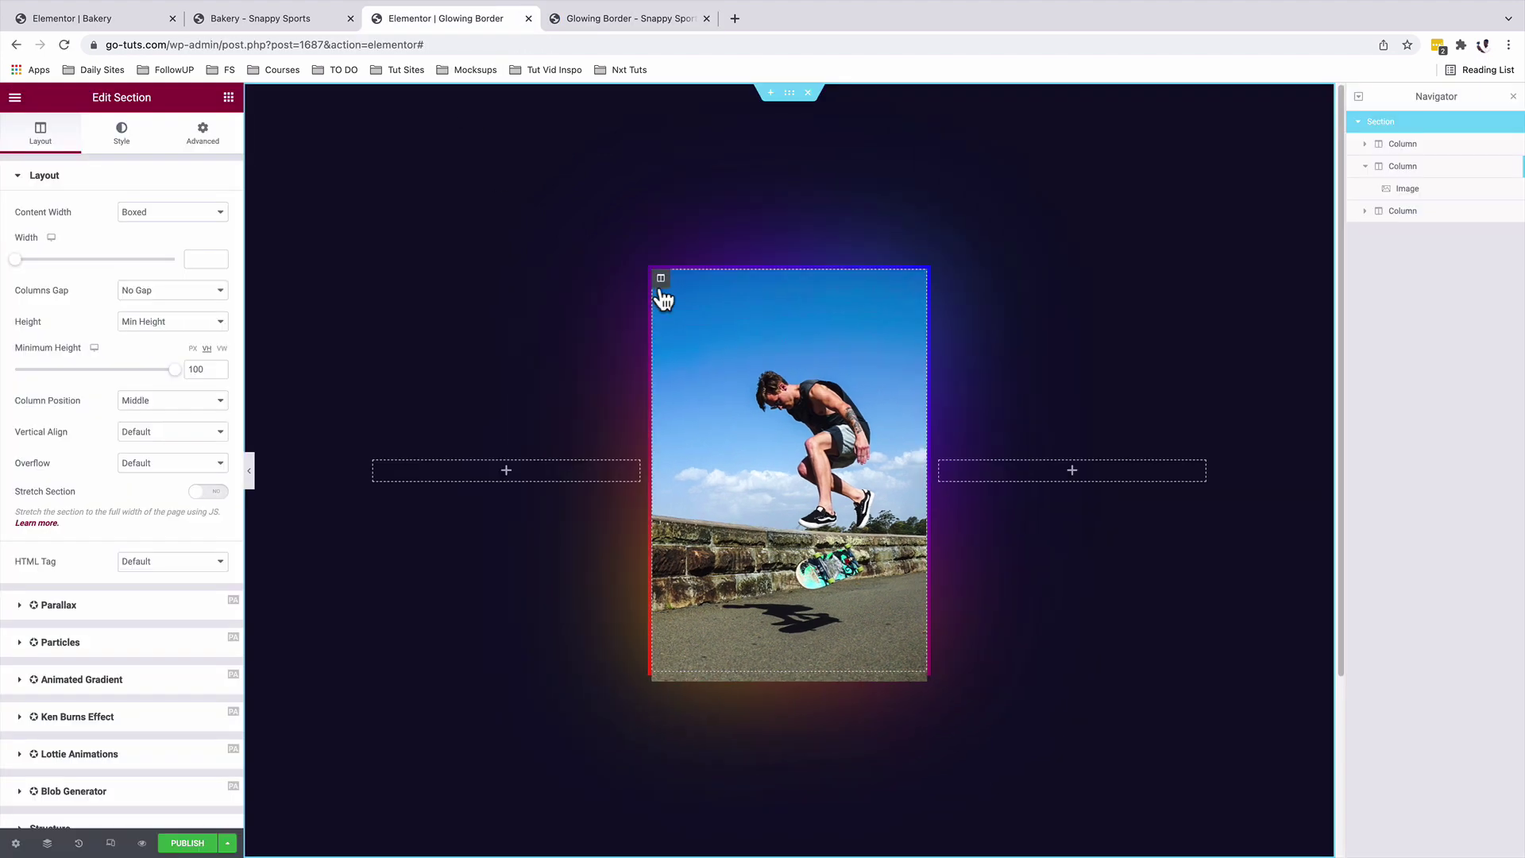
click(660, 278)
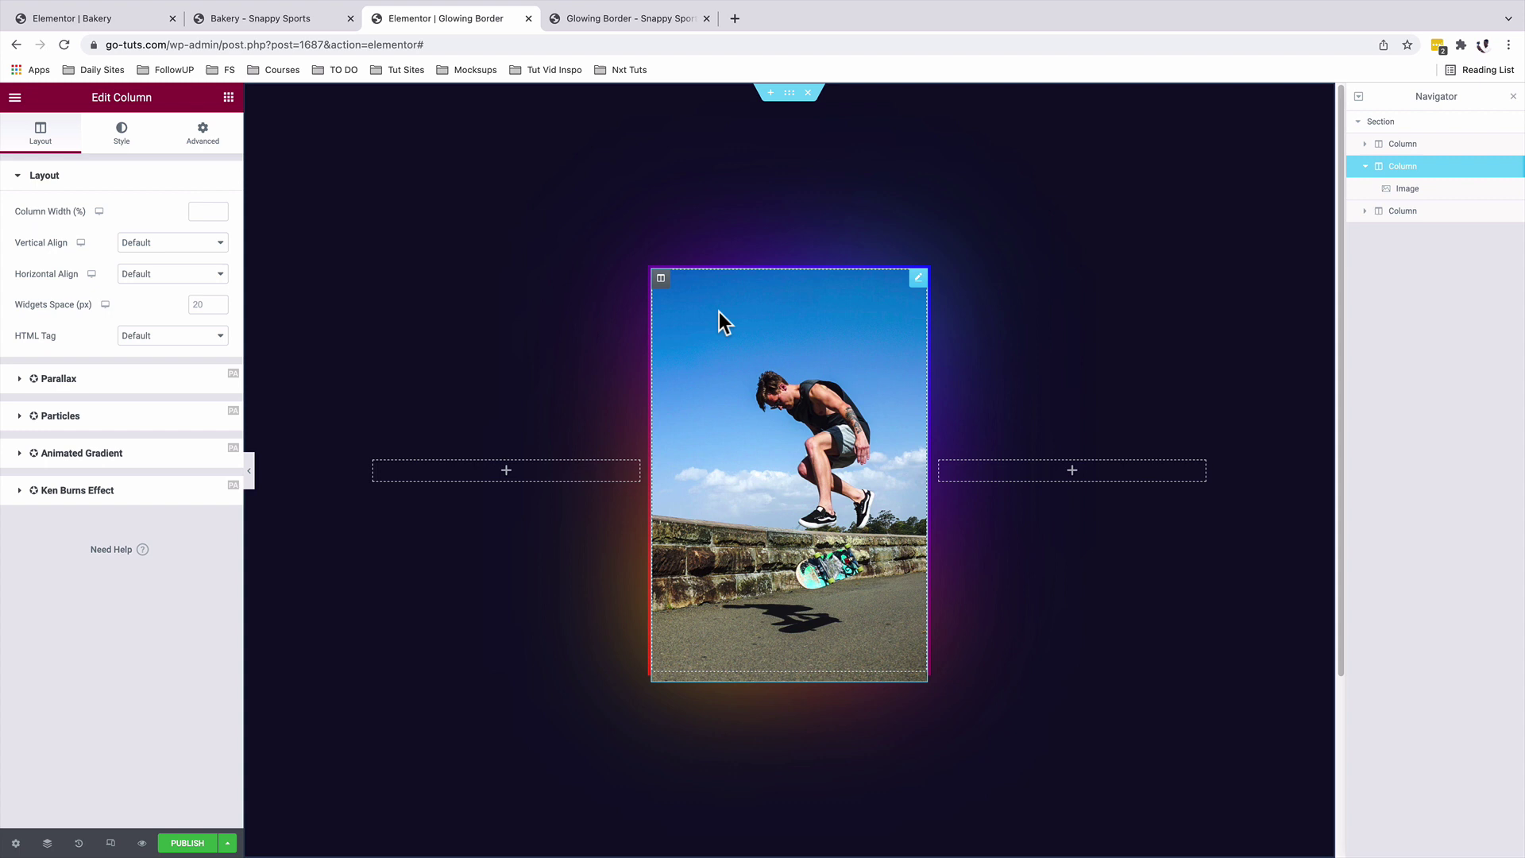
click(203, 134)
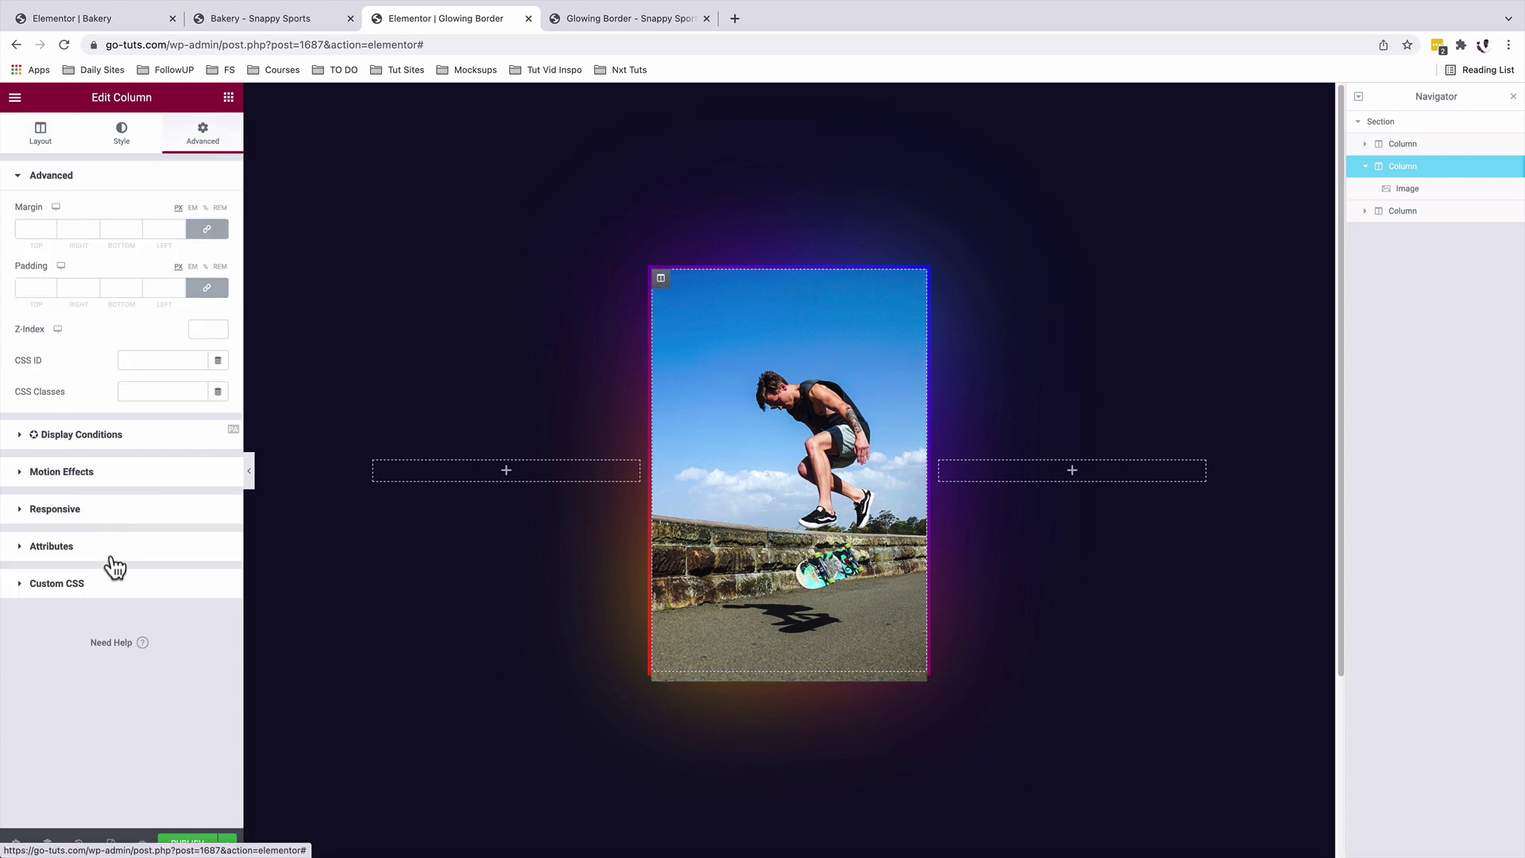
click(94, 588)
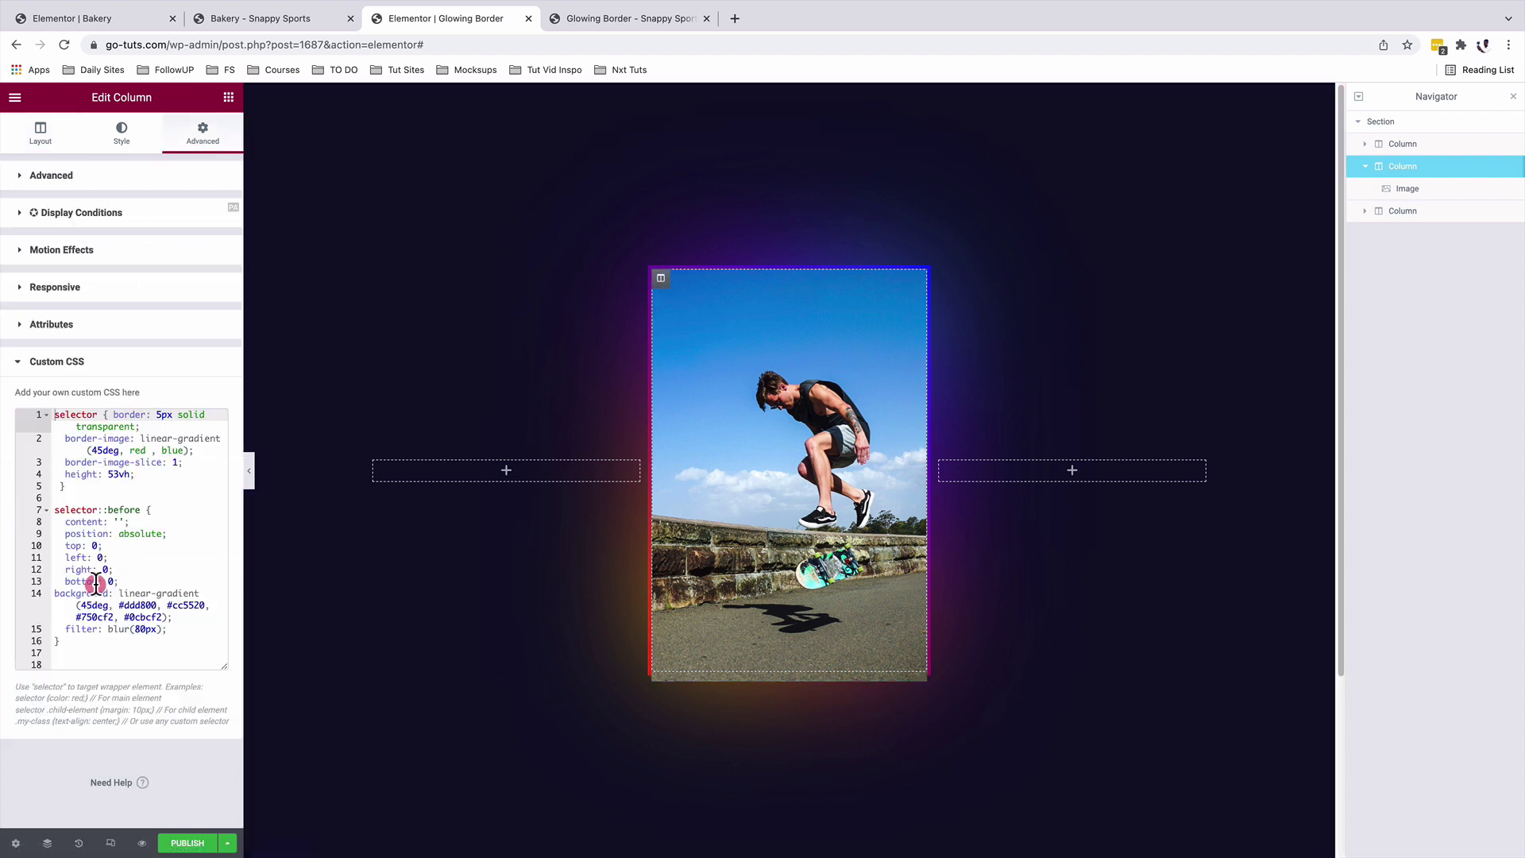
click(121, 474)
drag(136, 474, 64, 473)
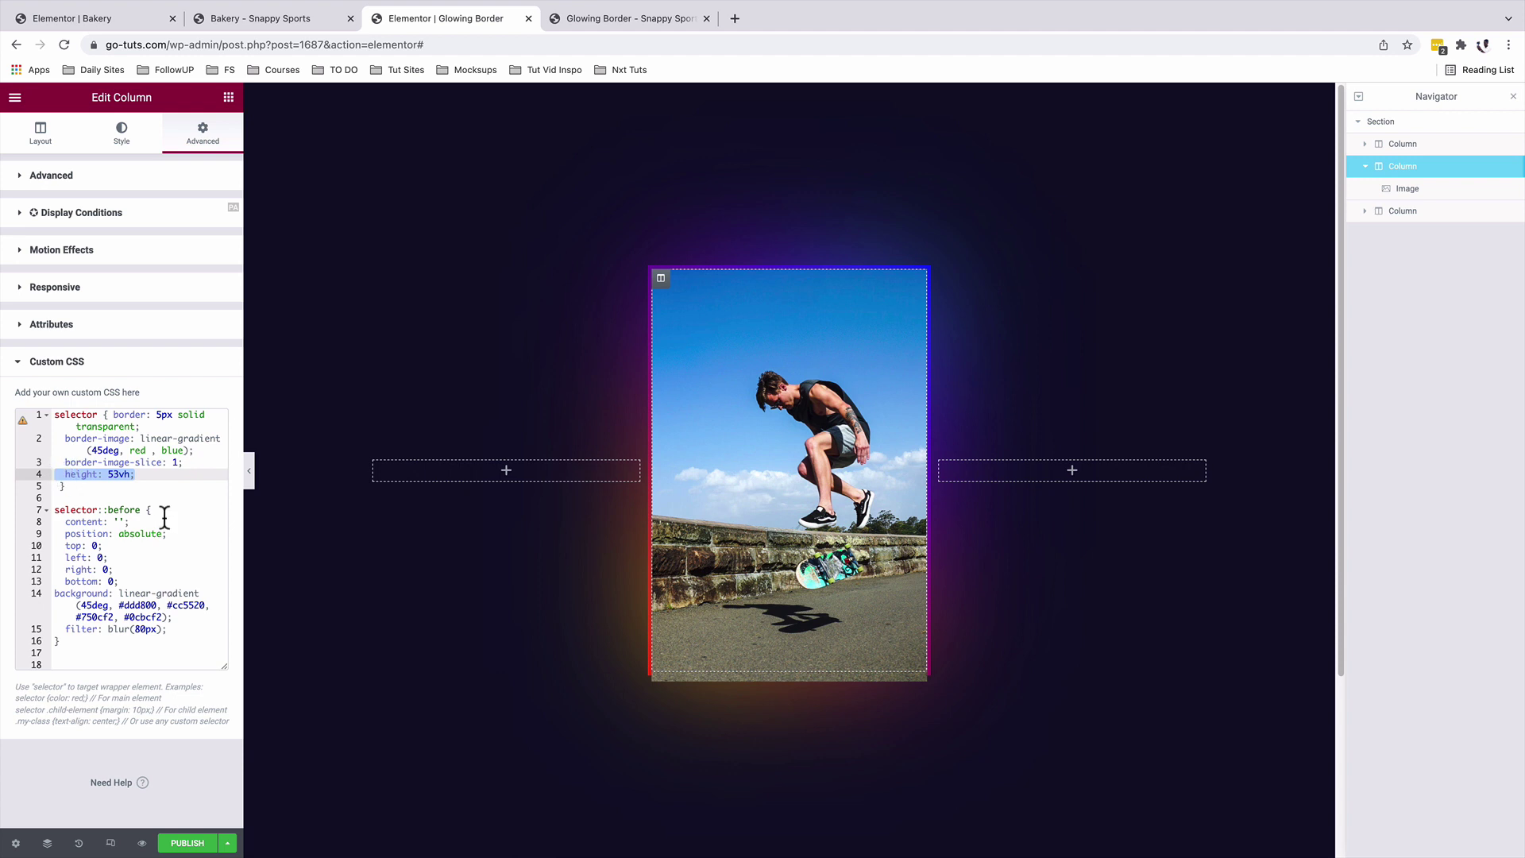
key(BackSpace)
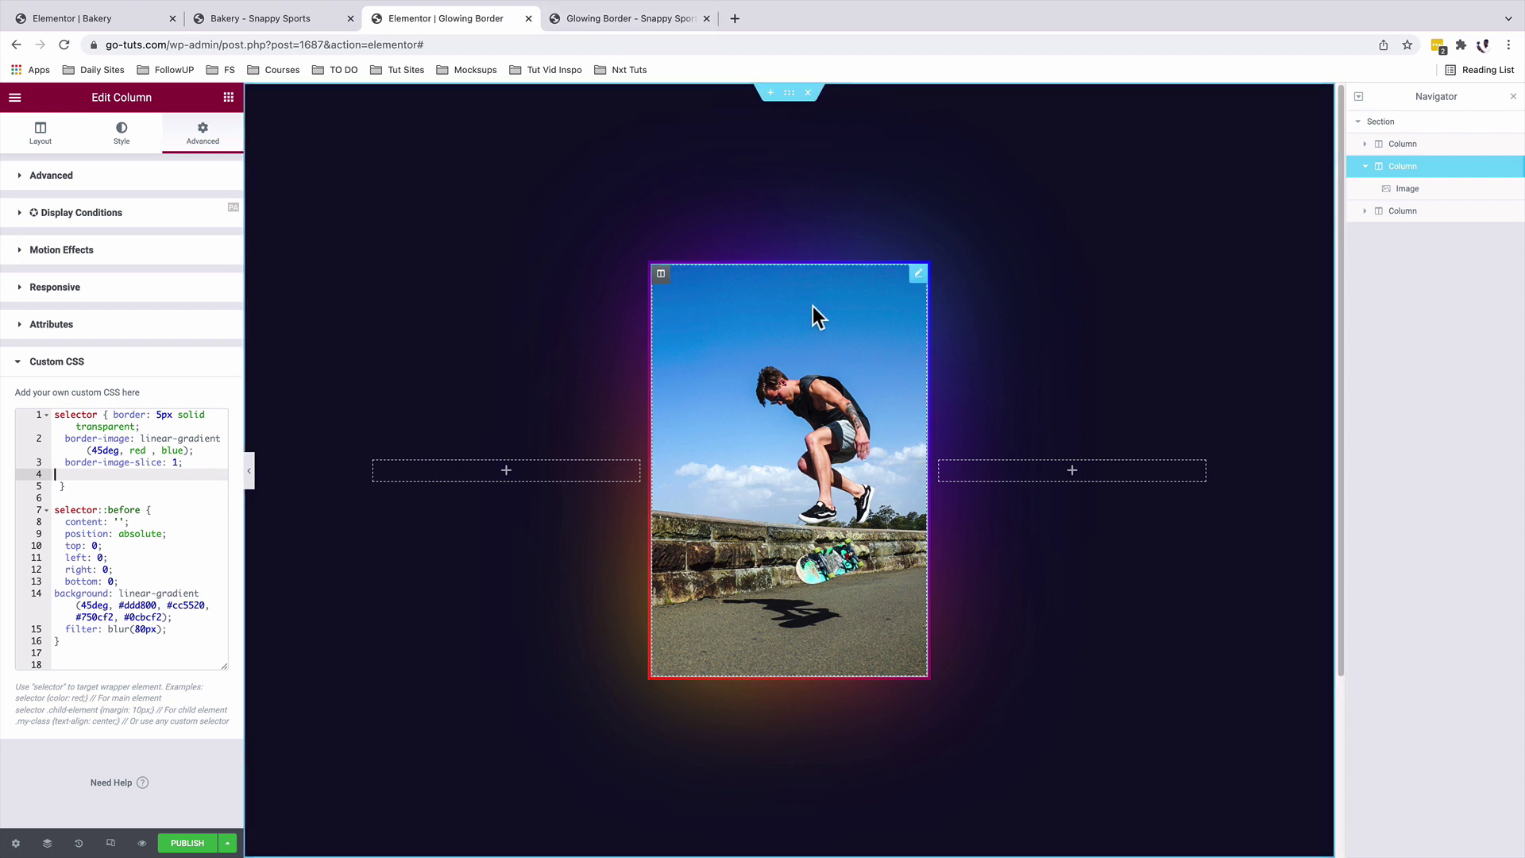
click(142, 845)
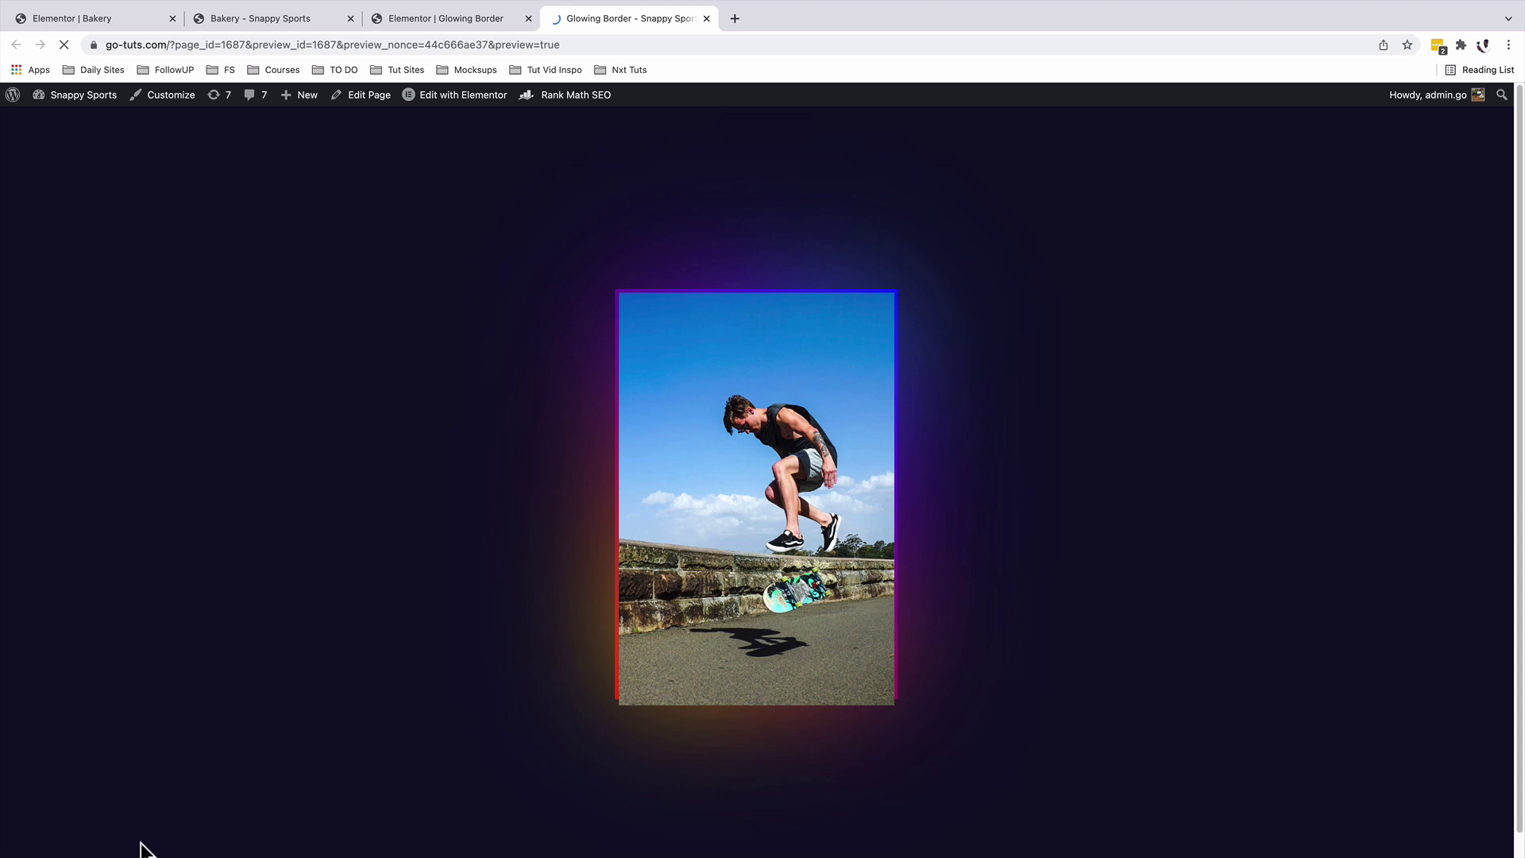
key(ctrl+shift+Tab)
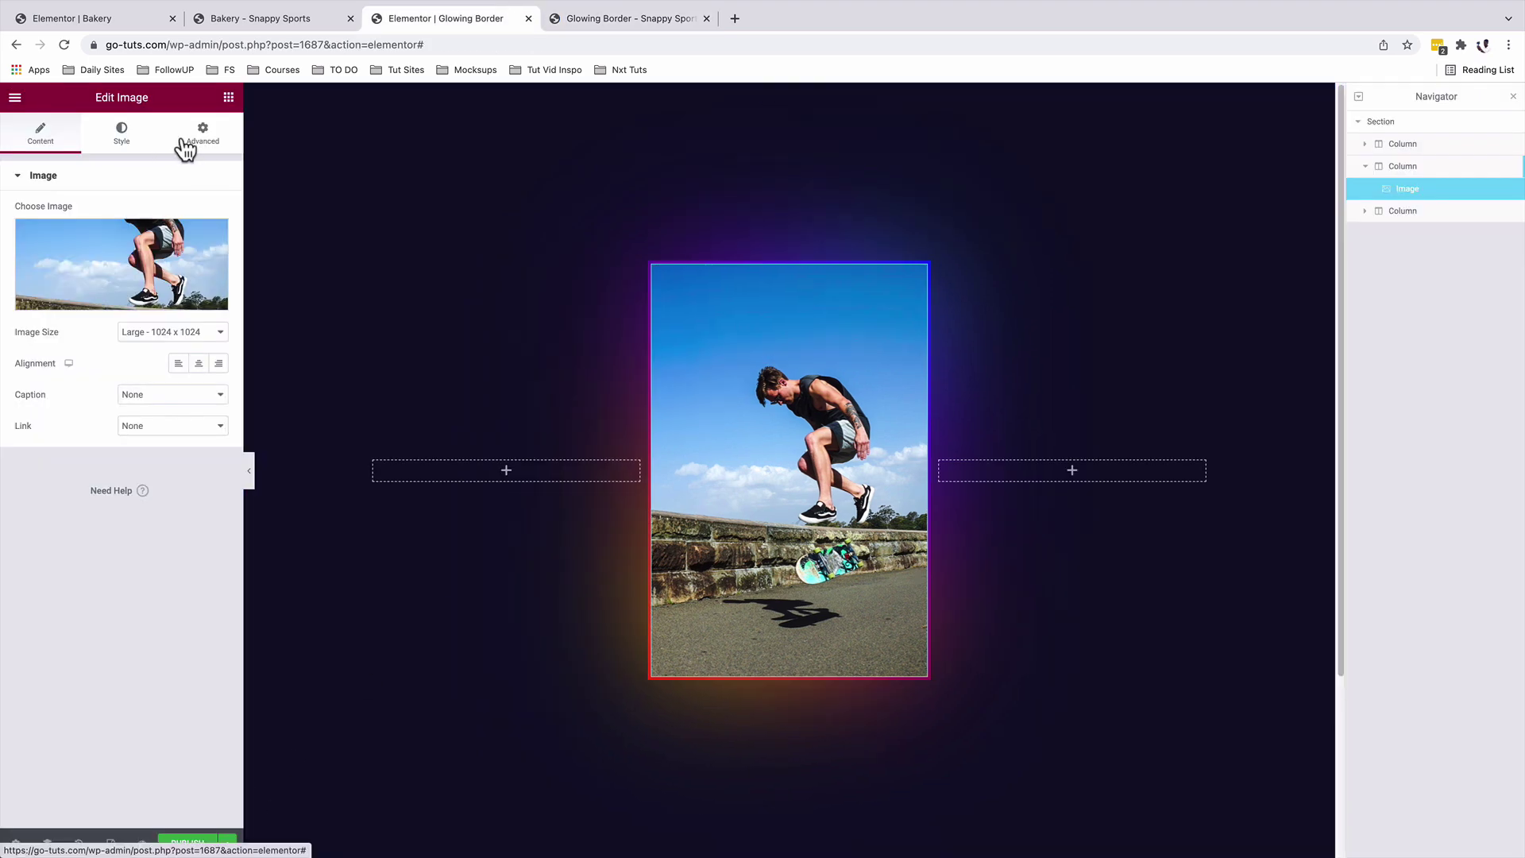
Delete the image from the middle column and set its custom CSS height to 50vh.
key(Delete)
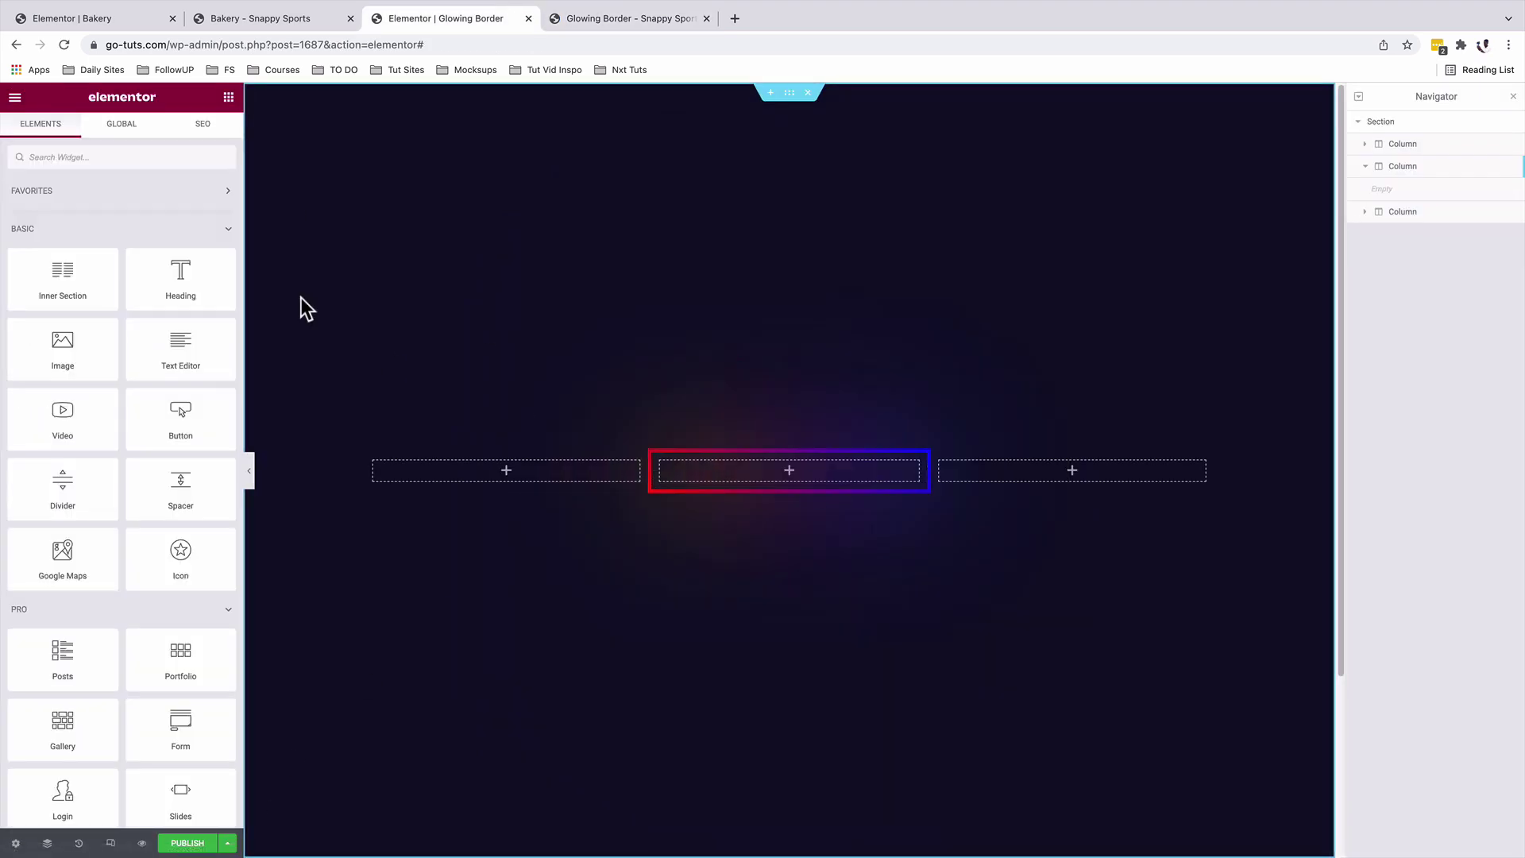
click(660, 461)
click(56, 581)
text(0vh;)
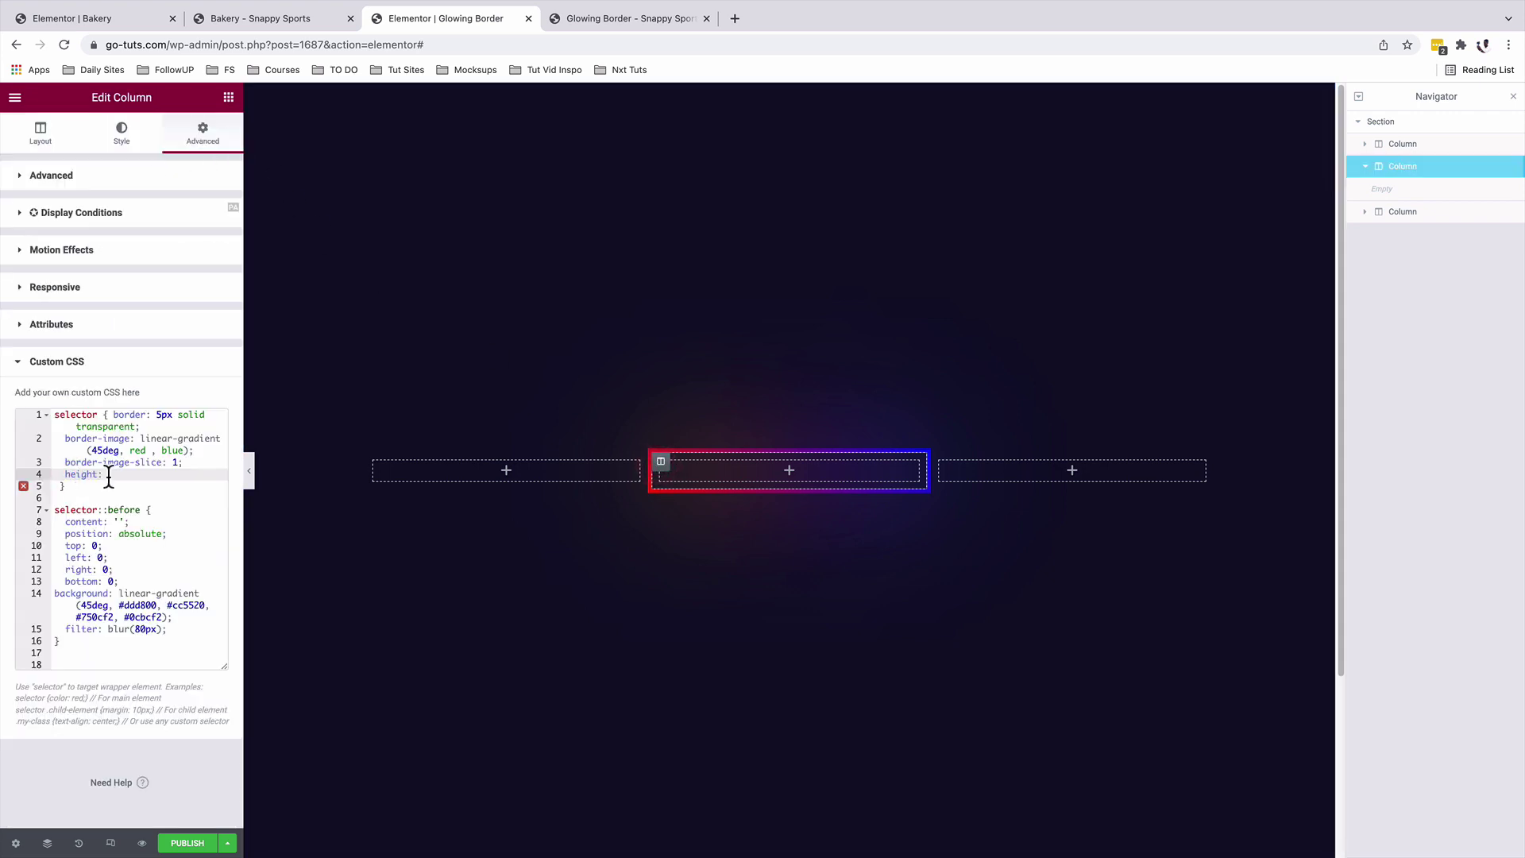
key(Left)
key(Left)
key(Left)
key(Left)
text(5)
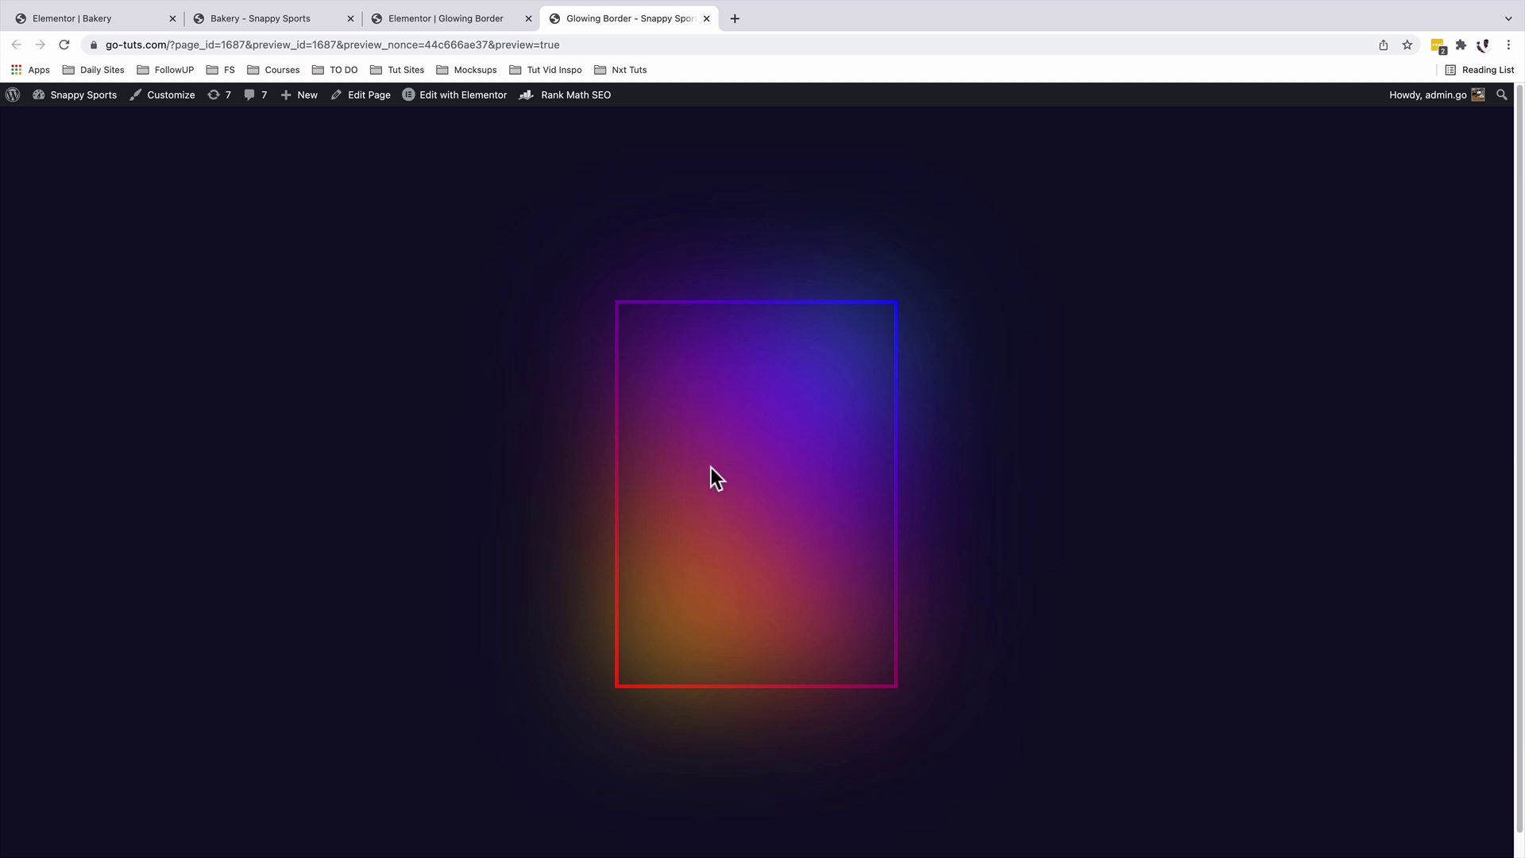
Give the middle column a fully opaque #FFFFFF classic background, then publish the page.
click(429, 18)
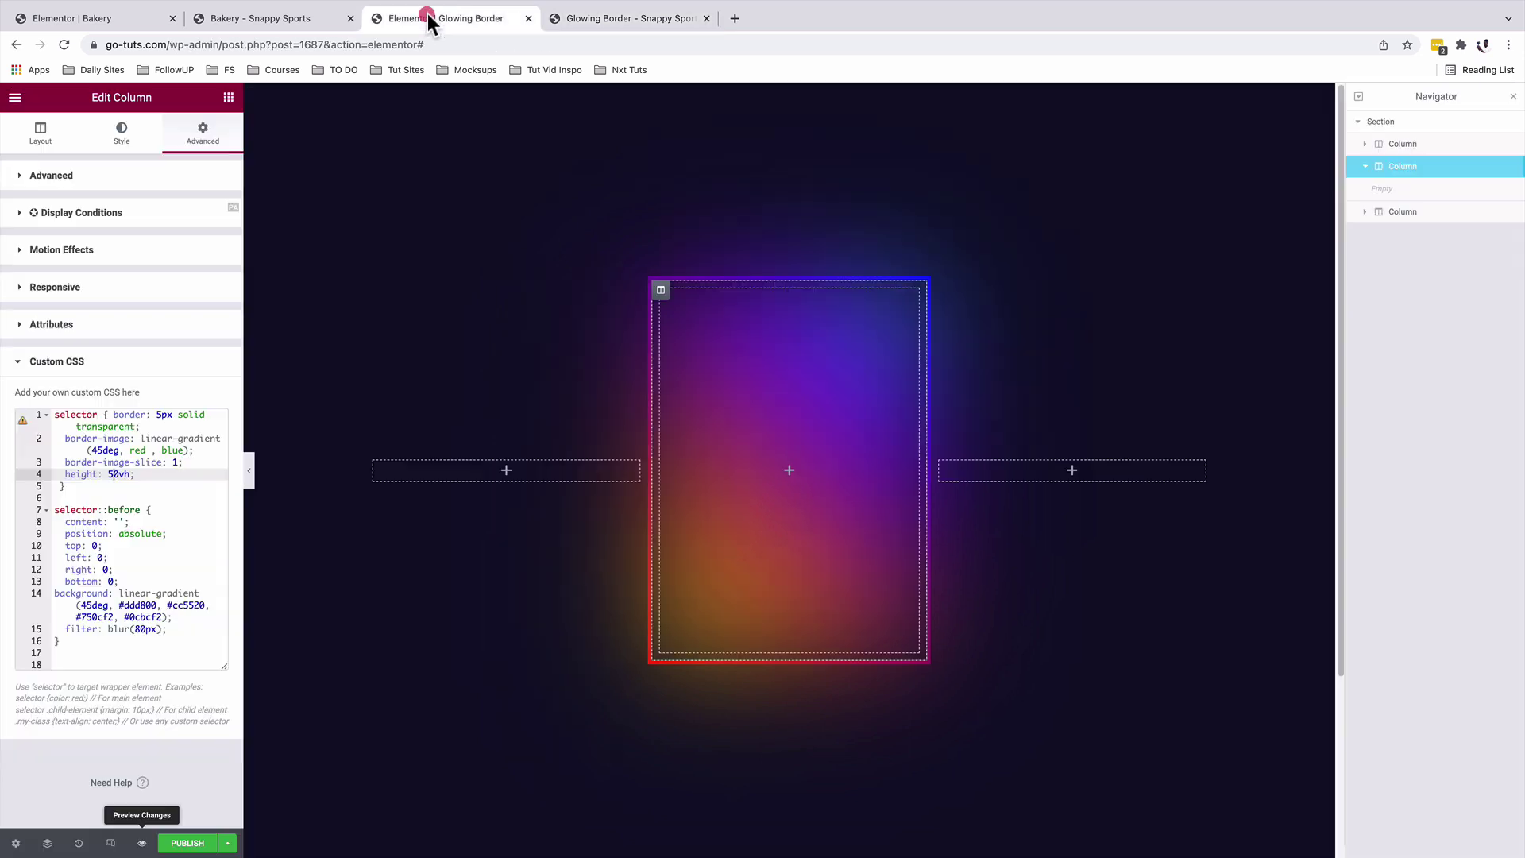
click(124, 135)
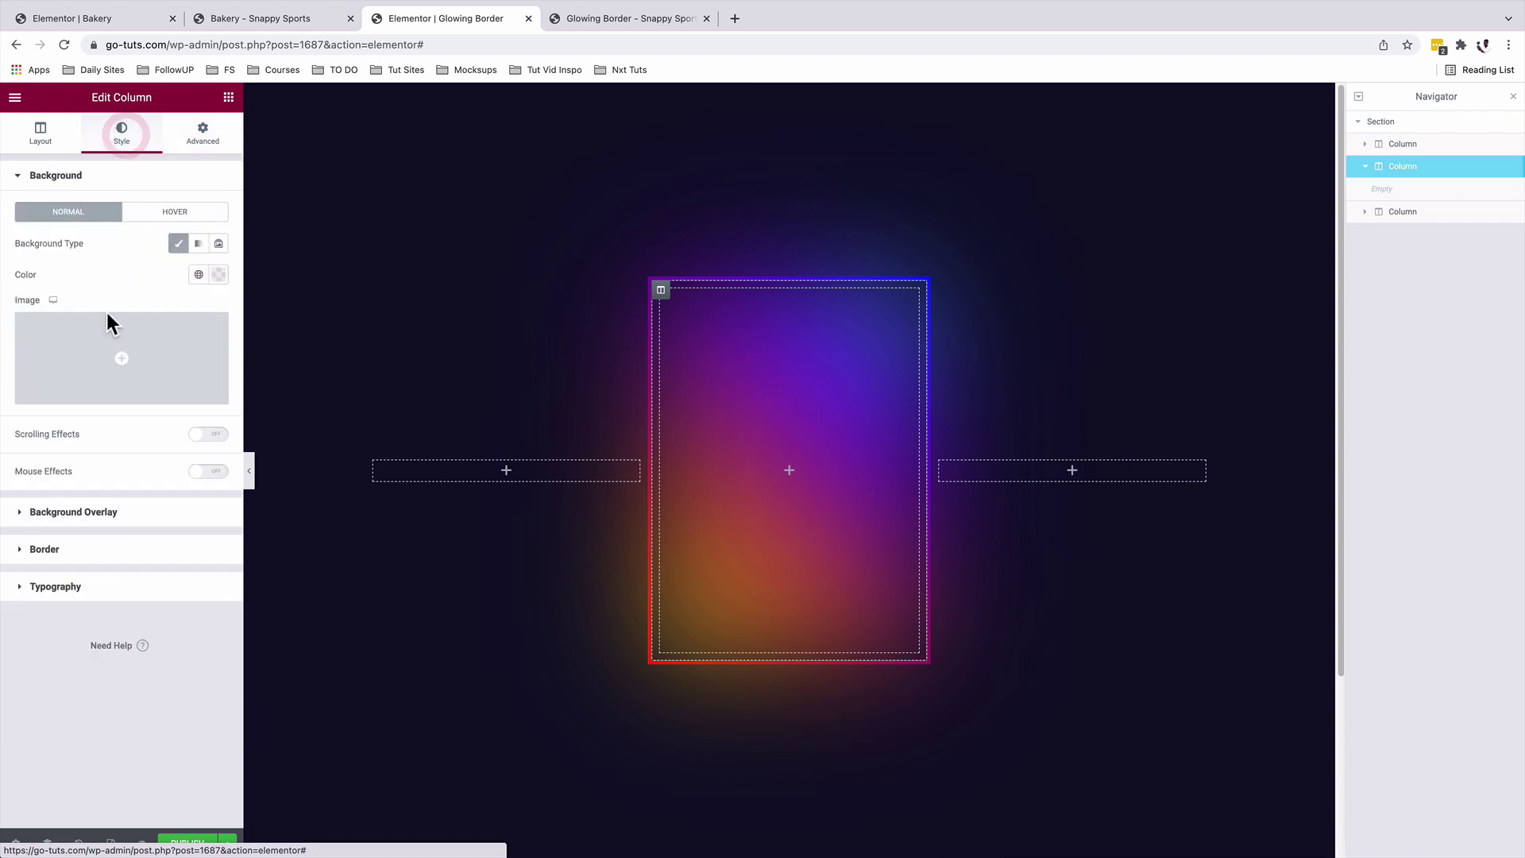
click(219, 274)
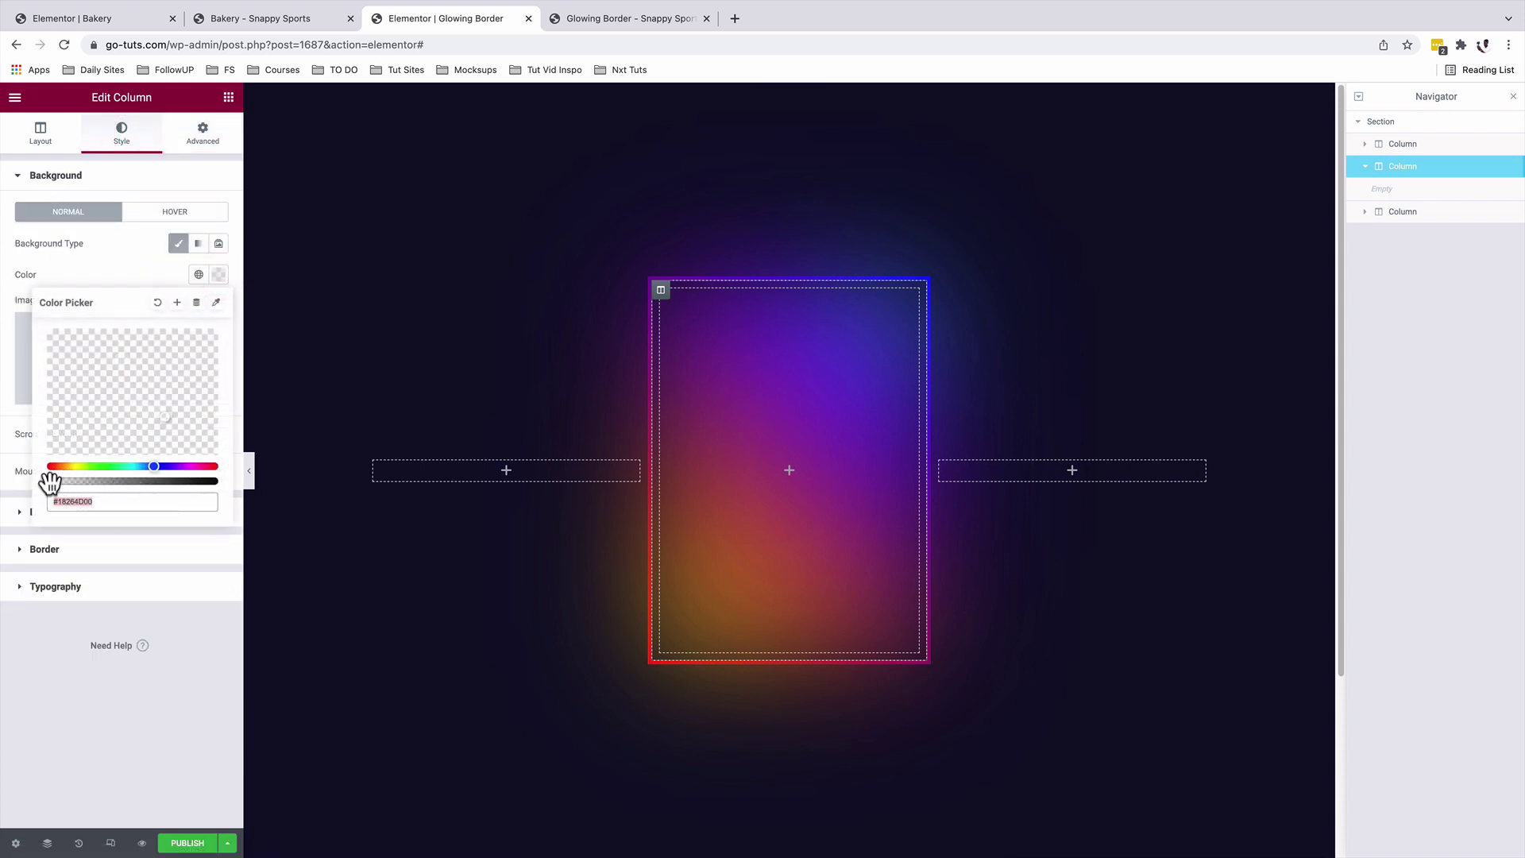
drag(49, 481, 242, 474)
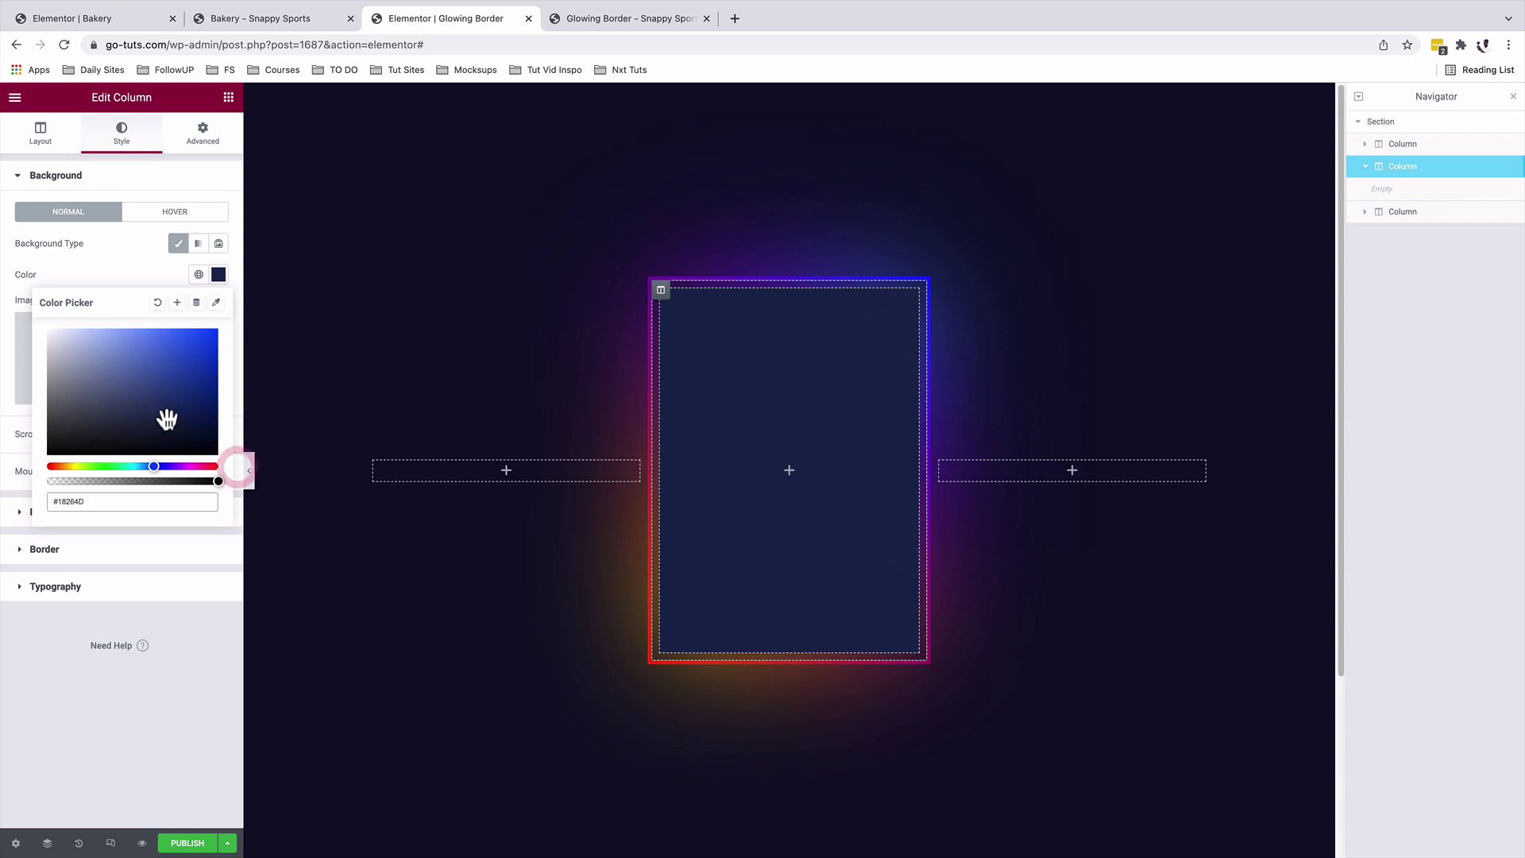
drag(167, 418, 24, 300)
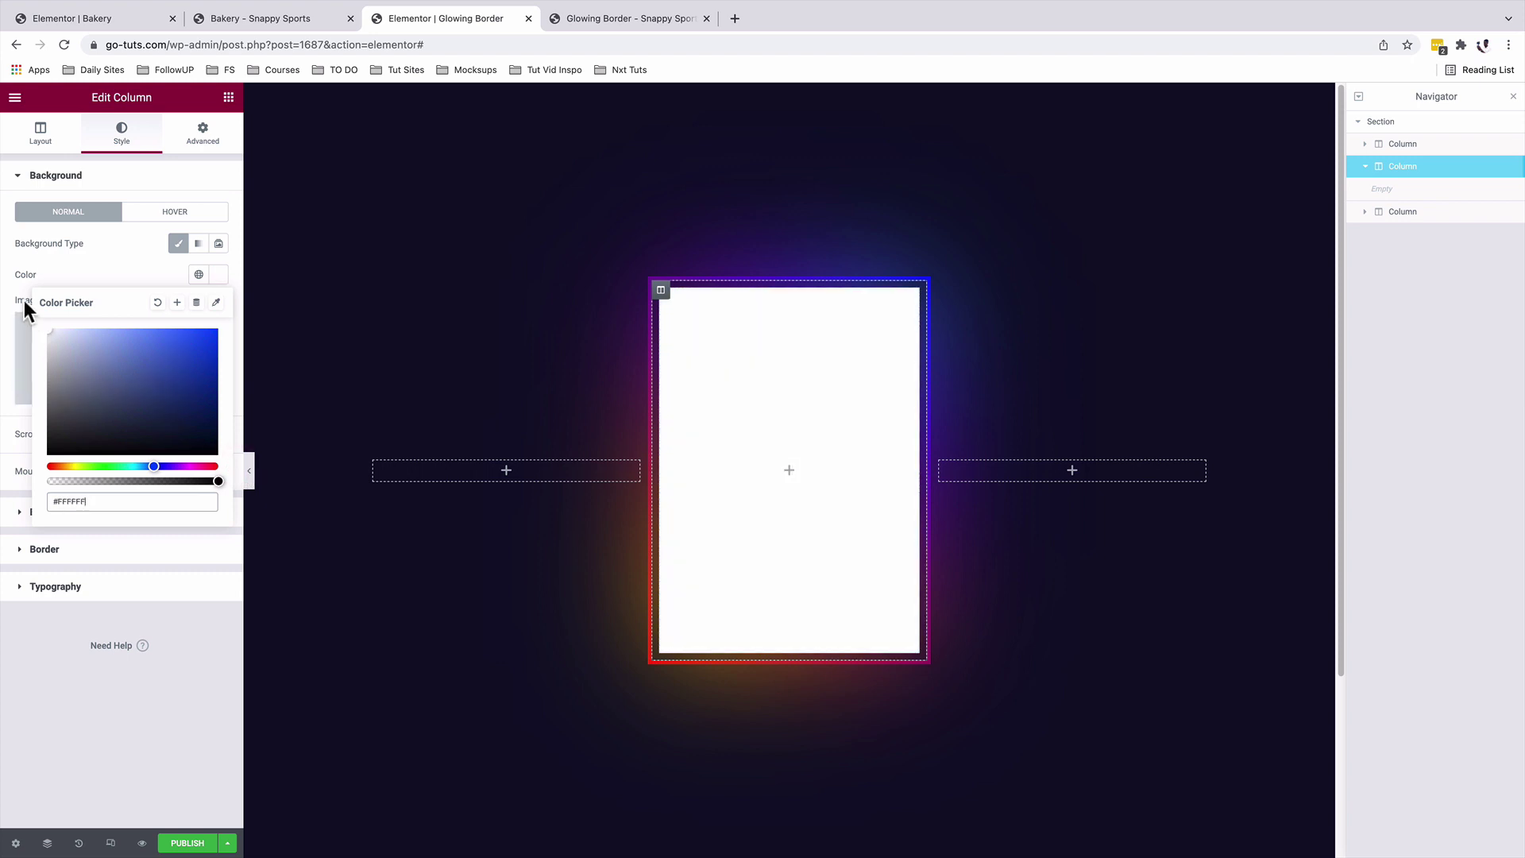
click(187, 842)
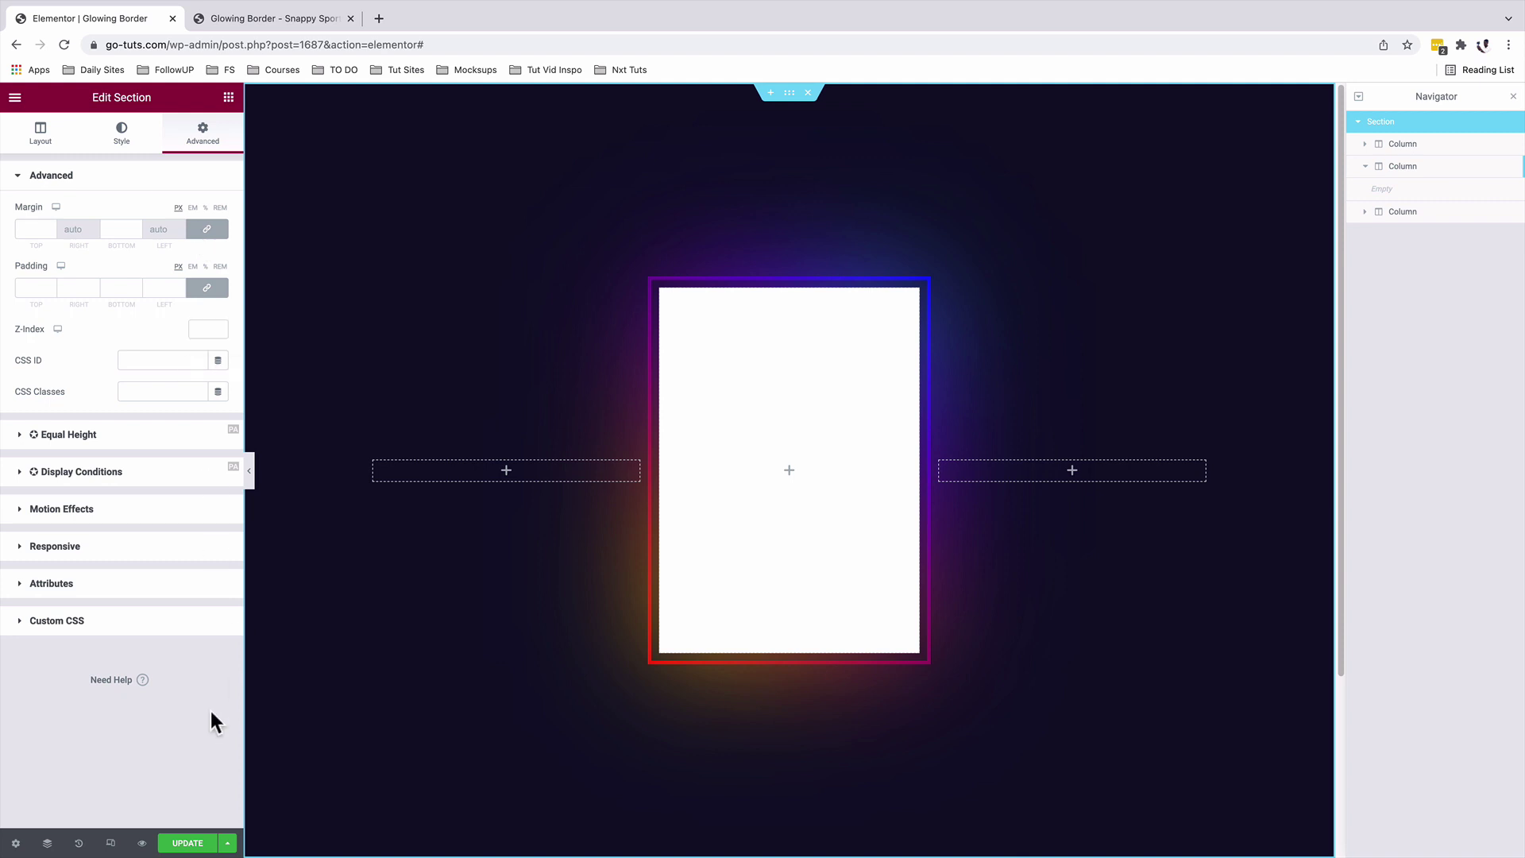
Switch on responsive mode and preview the layout at tablet width, then at mobile width.
click(110, 843)
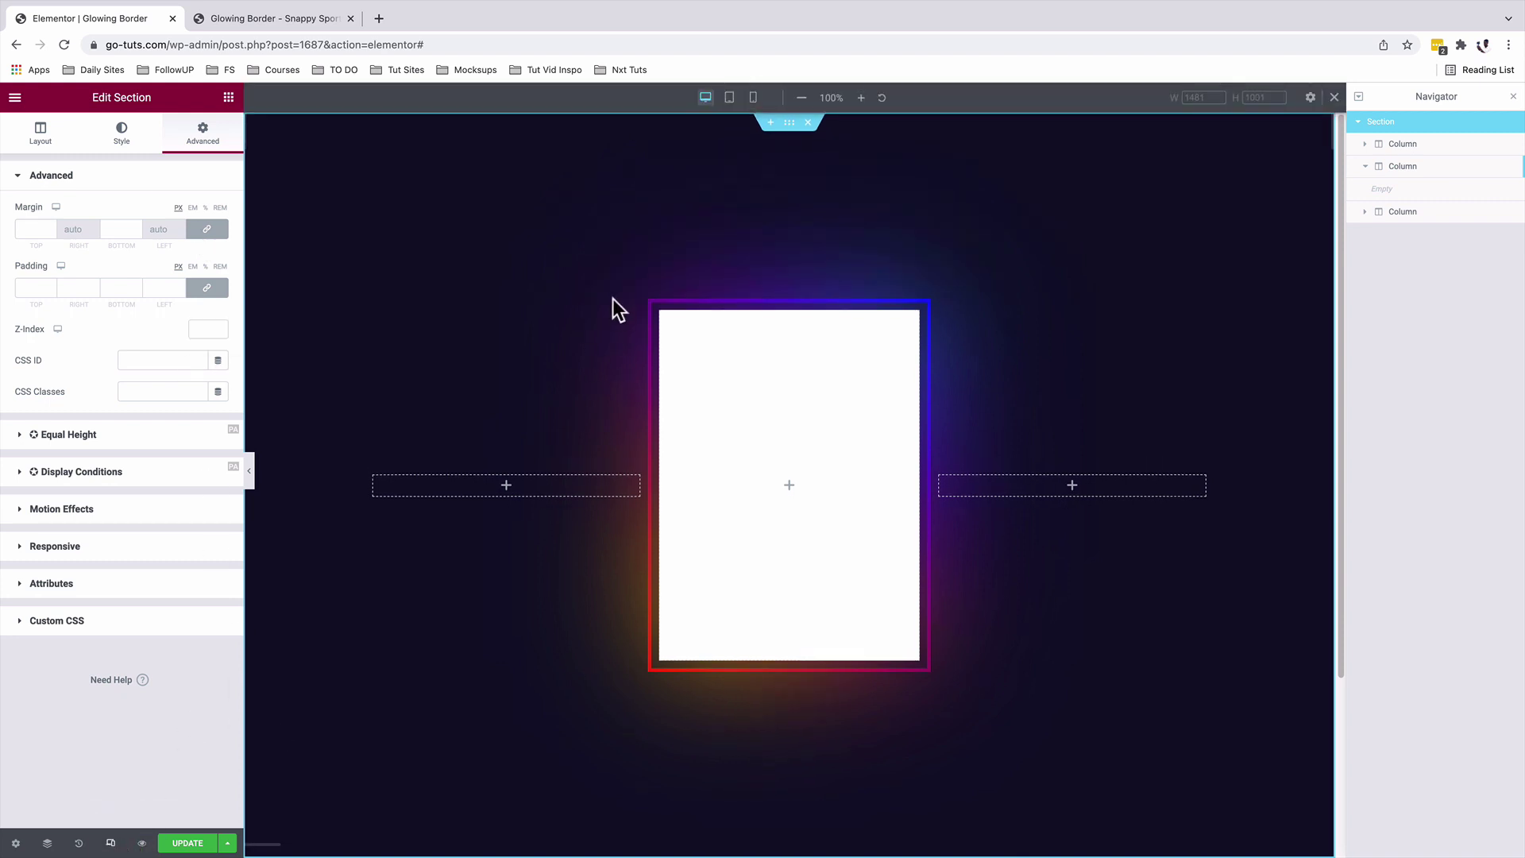
click(729, 97)
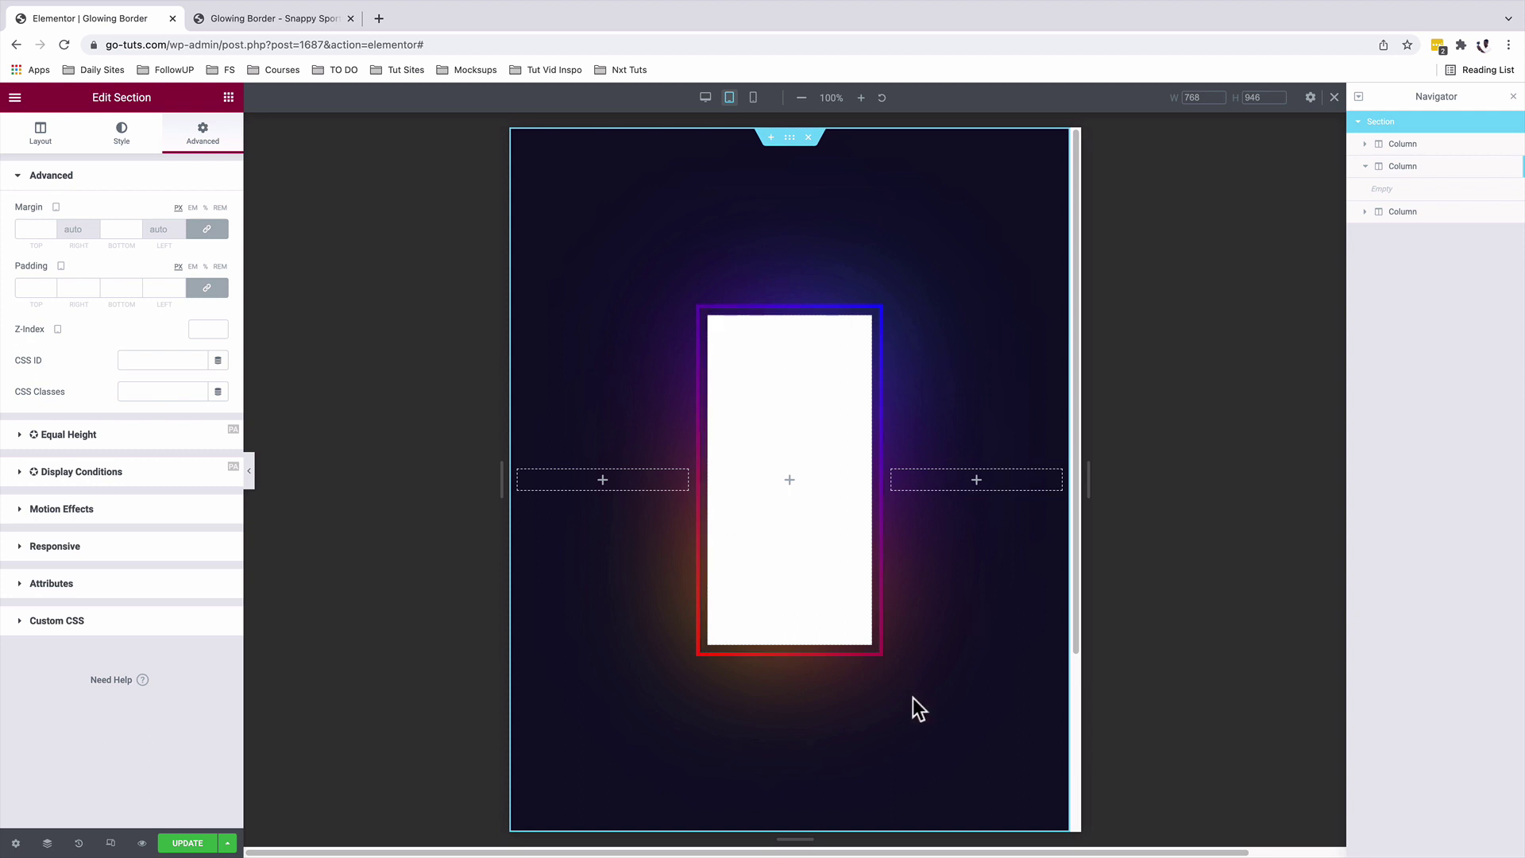
click(753, 97)
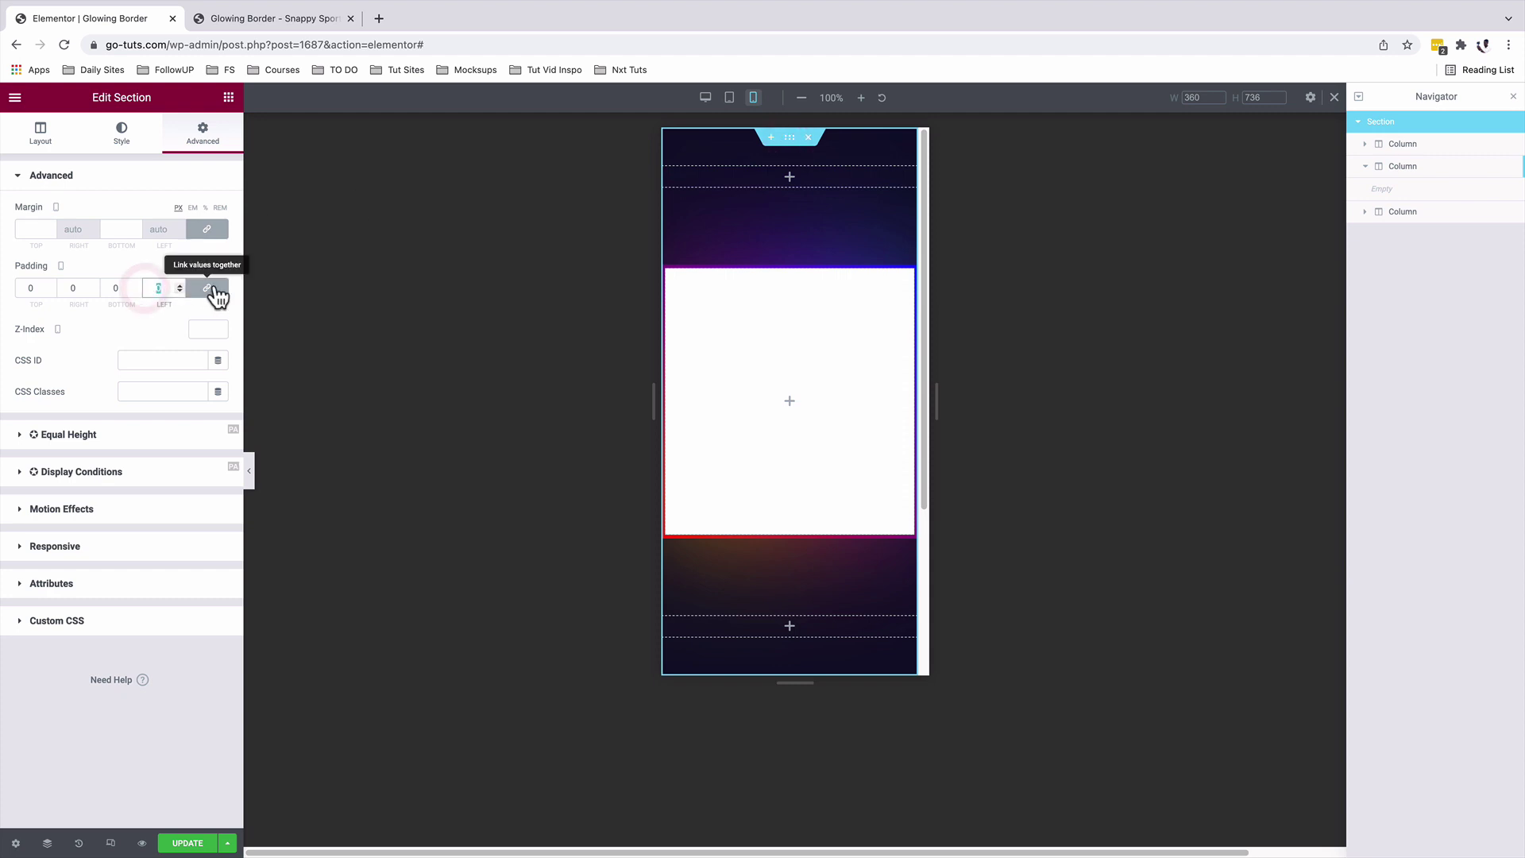
Unlink the section padding, set 40 px left and right on mobile, and update the page.
click(206, 287)
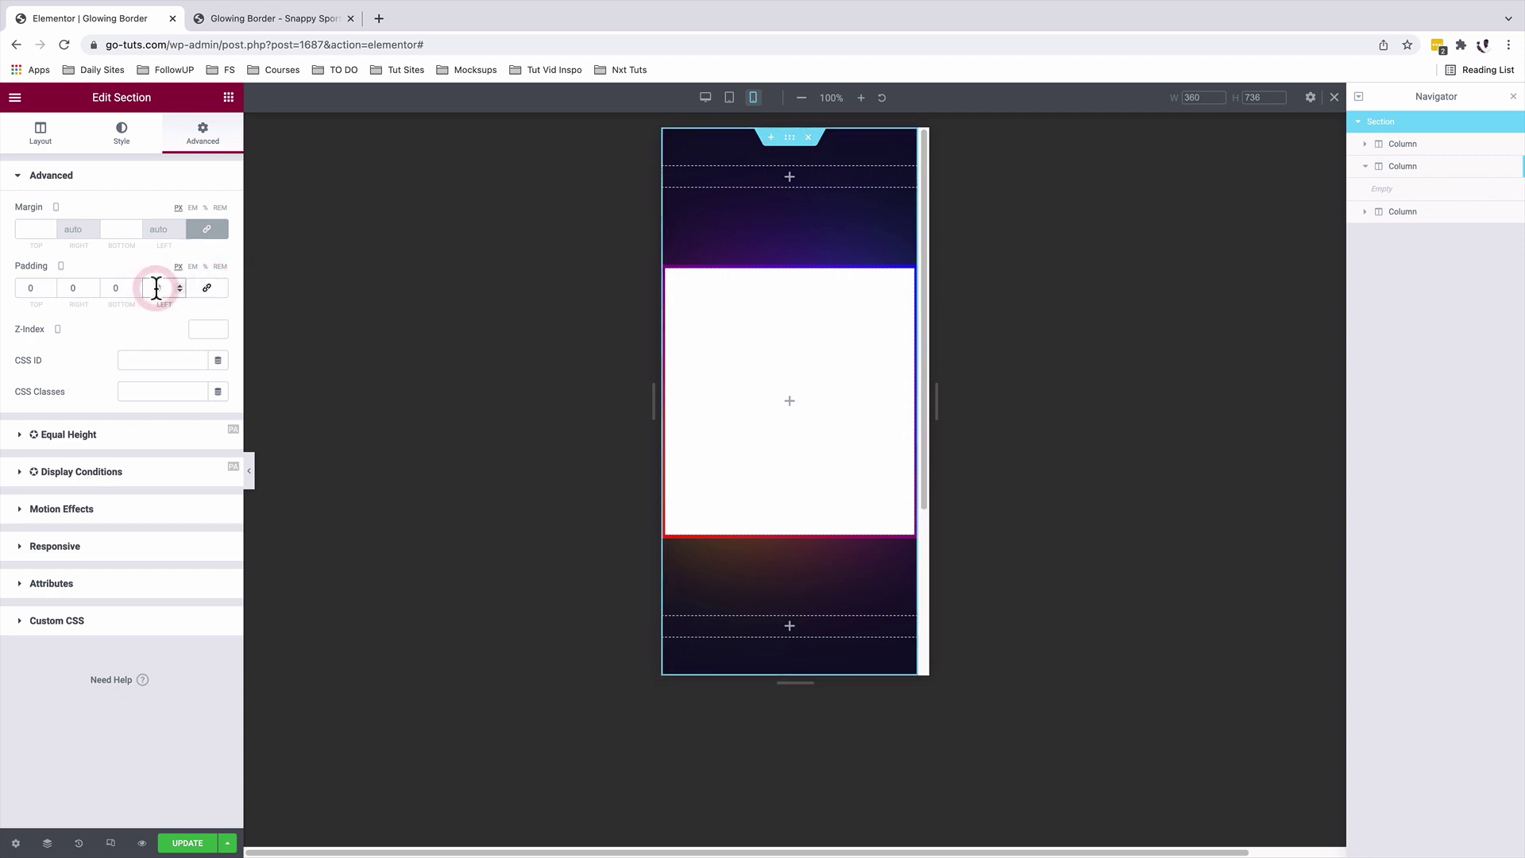
text(4)
click(68, 290)
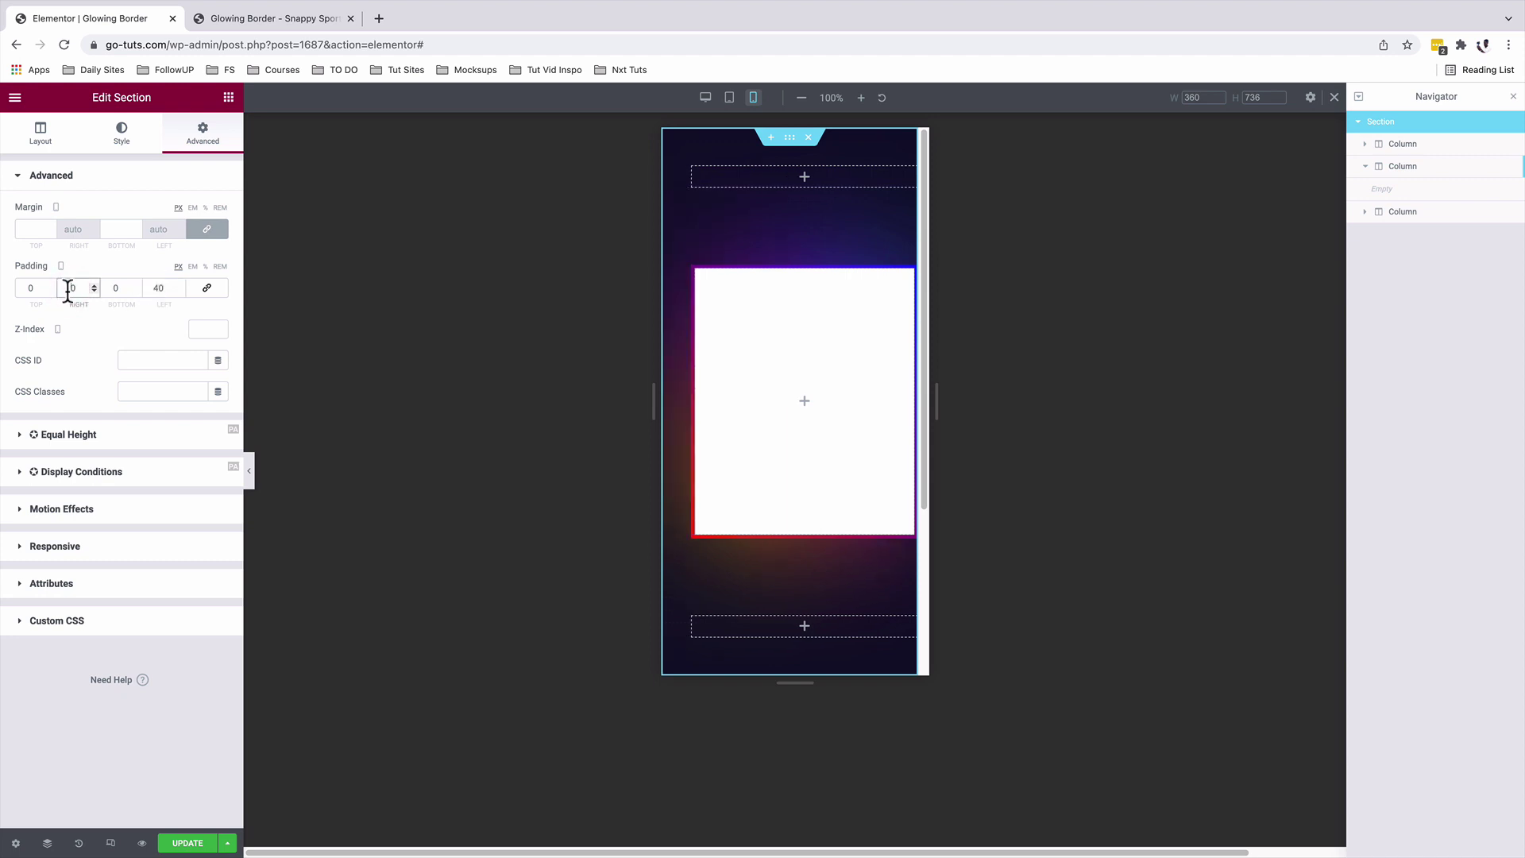
text(4)
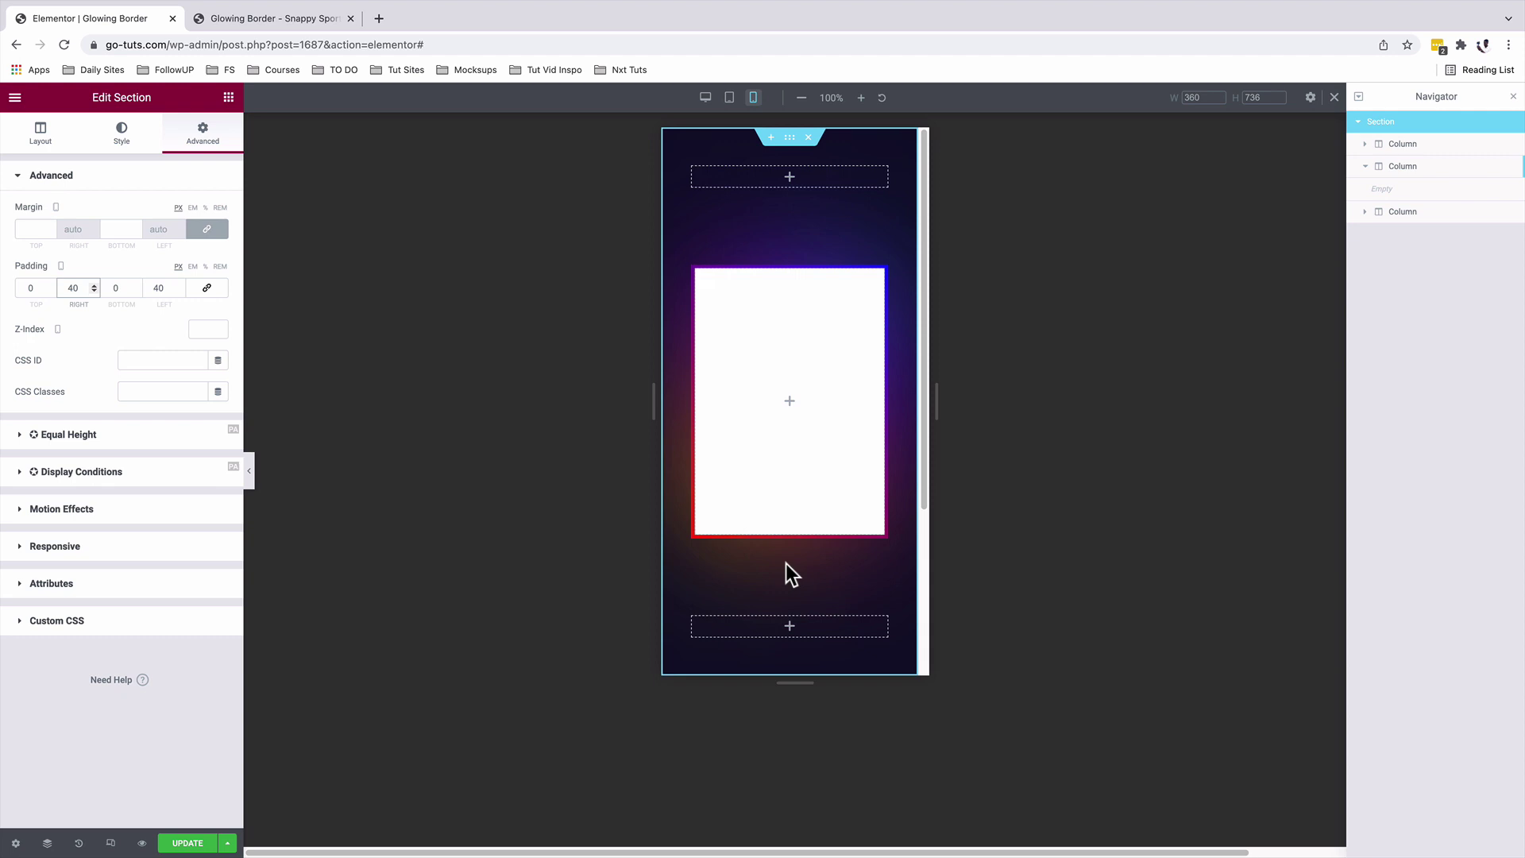
scroll(813, 402, down, 3)
scroll(813, 402, up, 3)
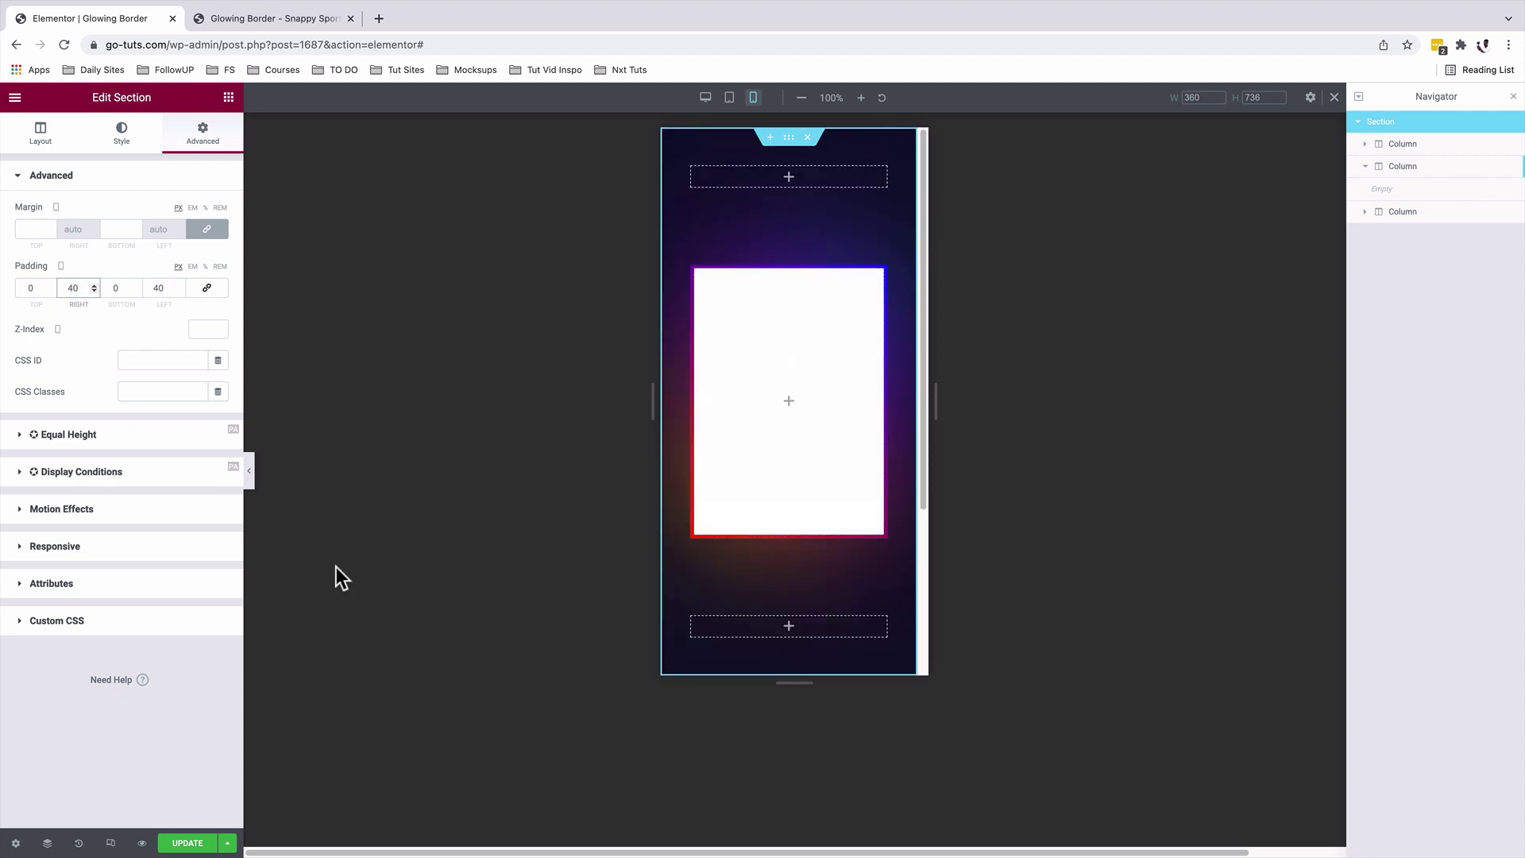
click(187, 842)
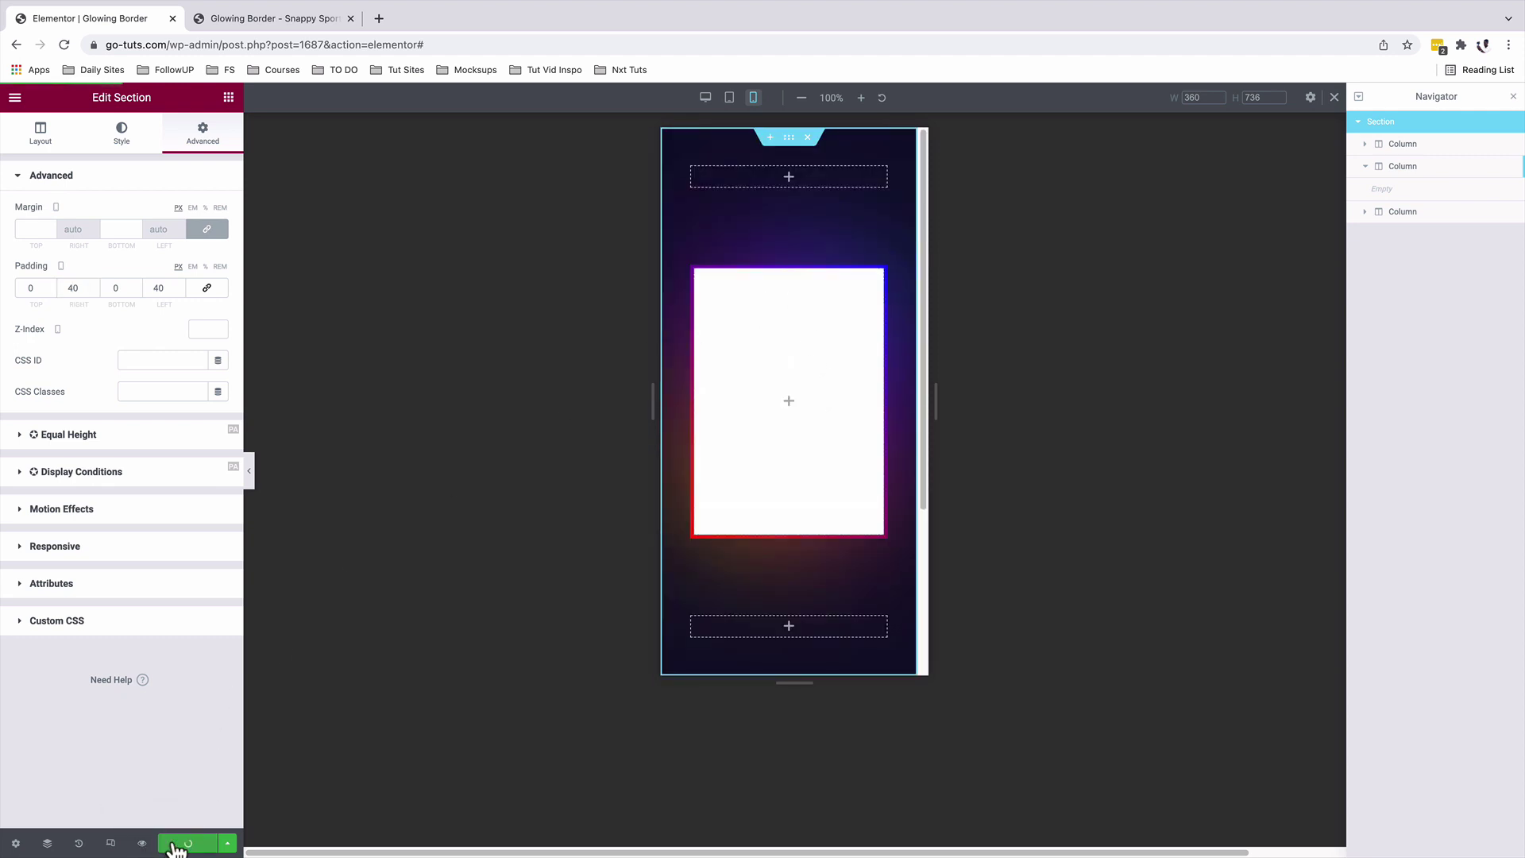
key(ctrl+Tab)
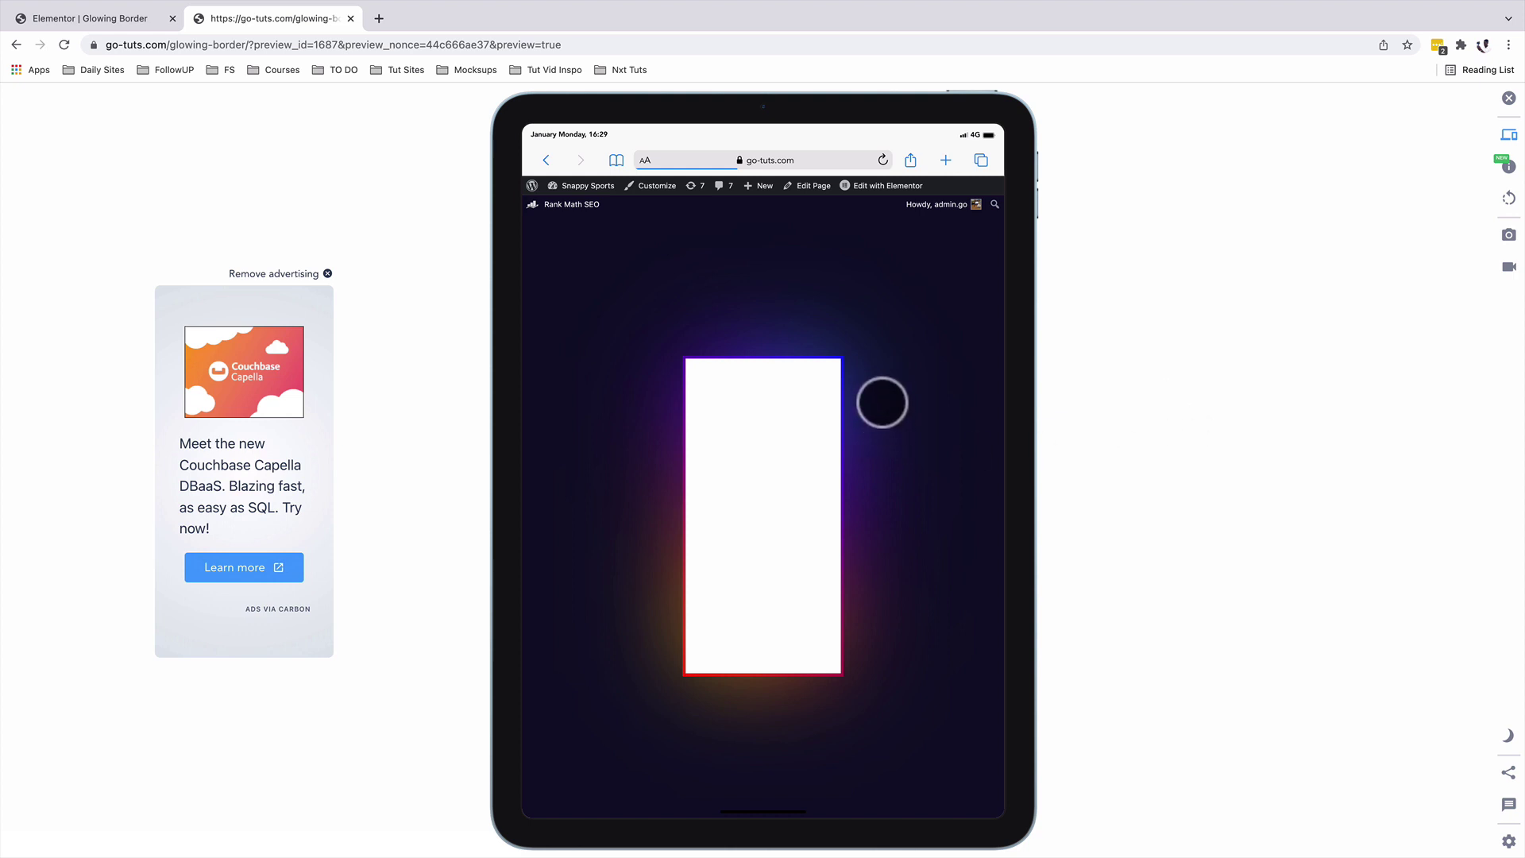
Tap the white glowing box in the simulated iPad preview of the page.
click(735, 436)
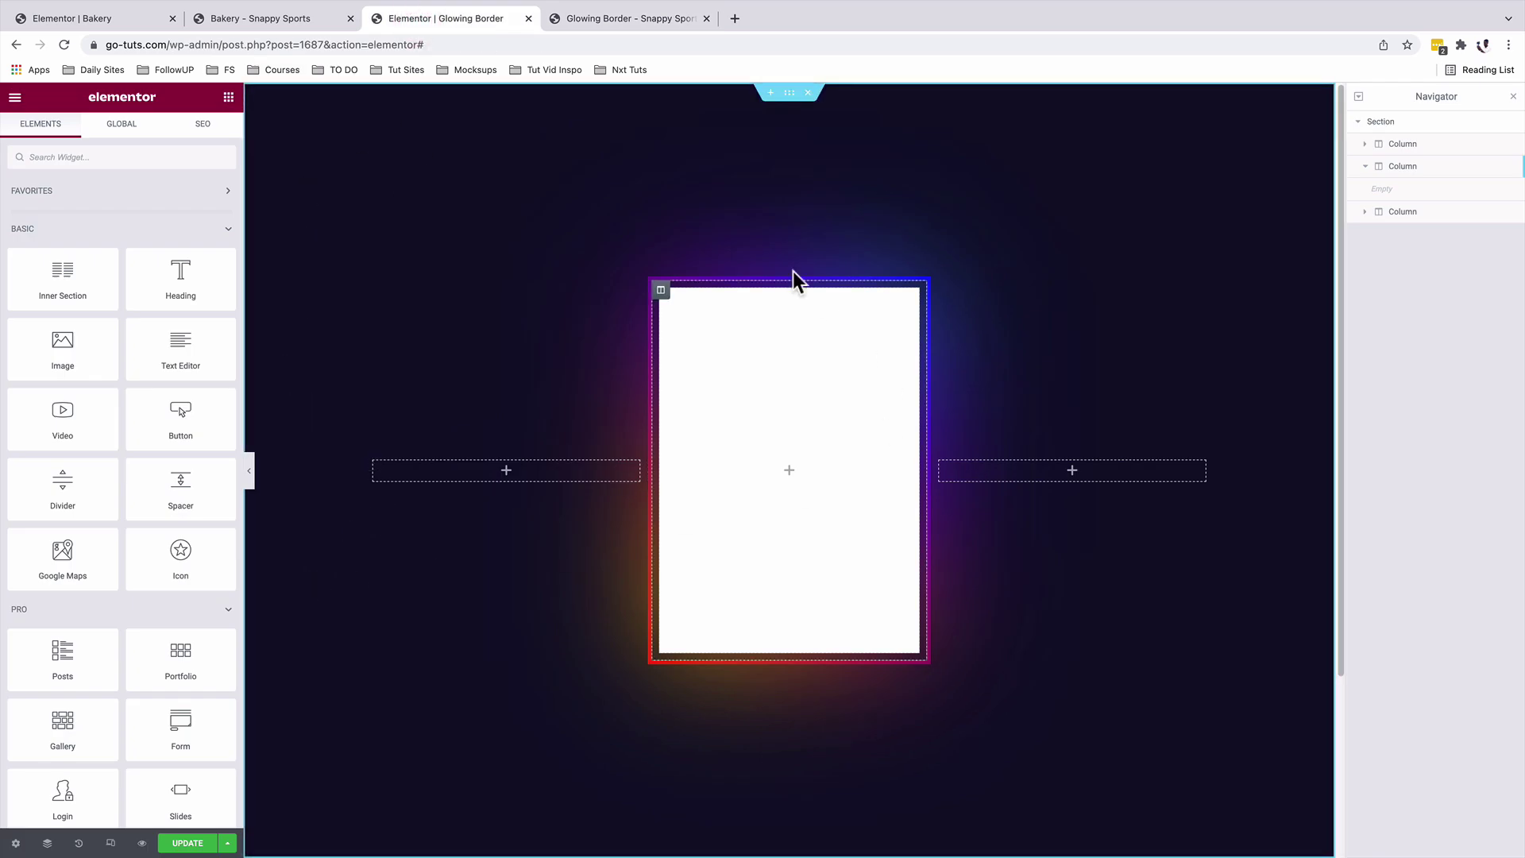
Show the middle column's custom CSS and place the caret on empty line 17.
drag(677, 291, 160, 296)
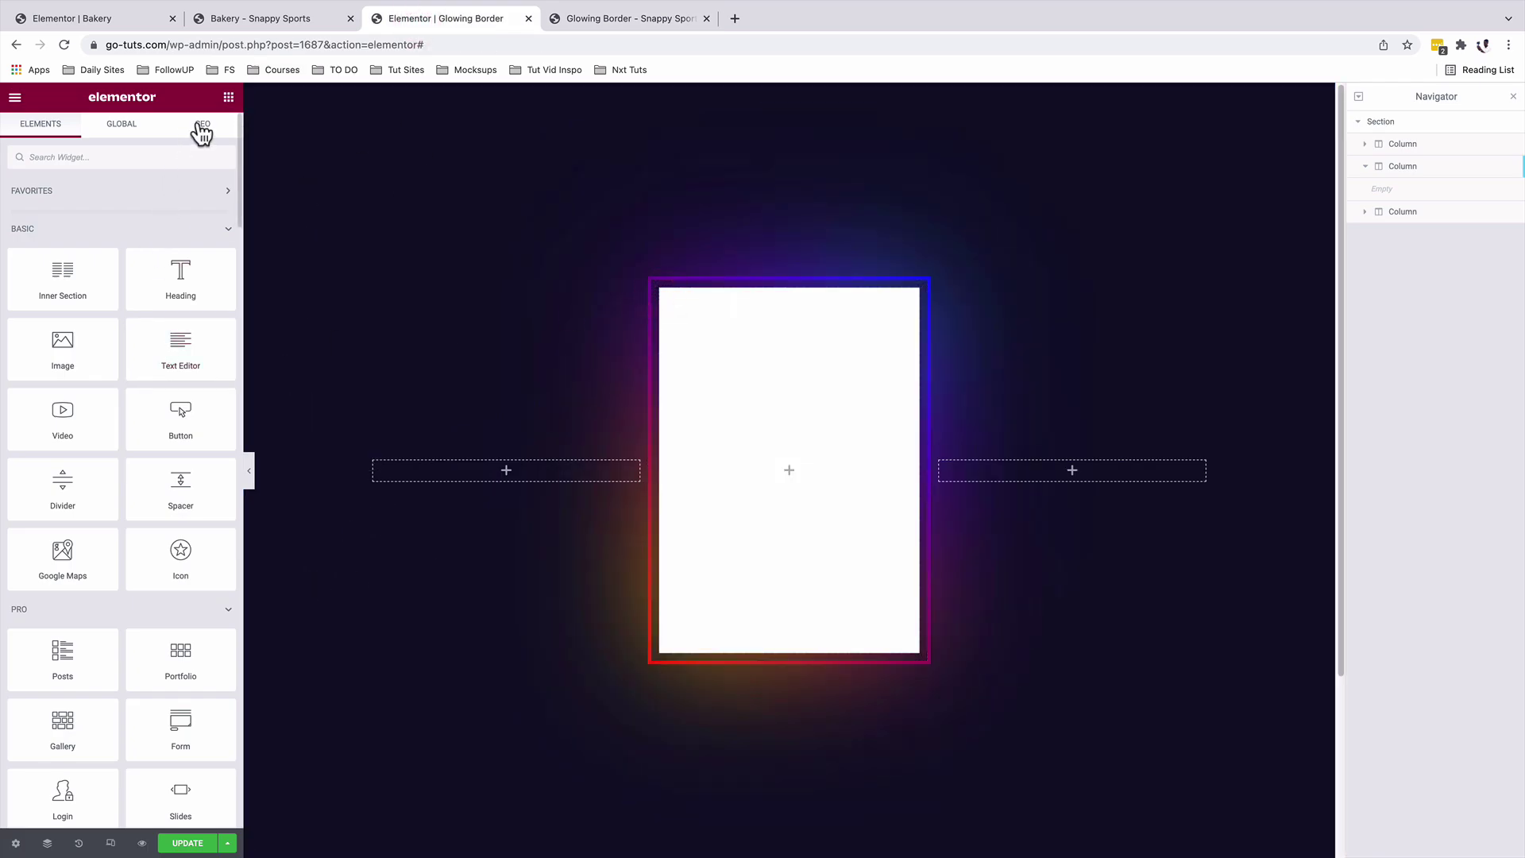
click(660, 294)
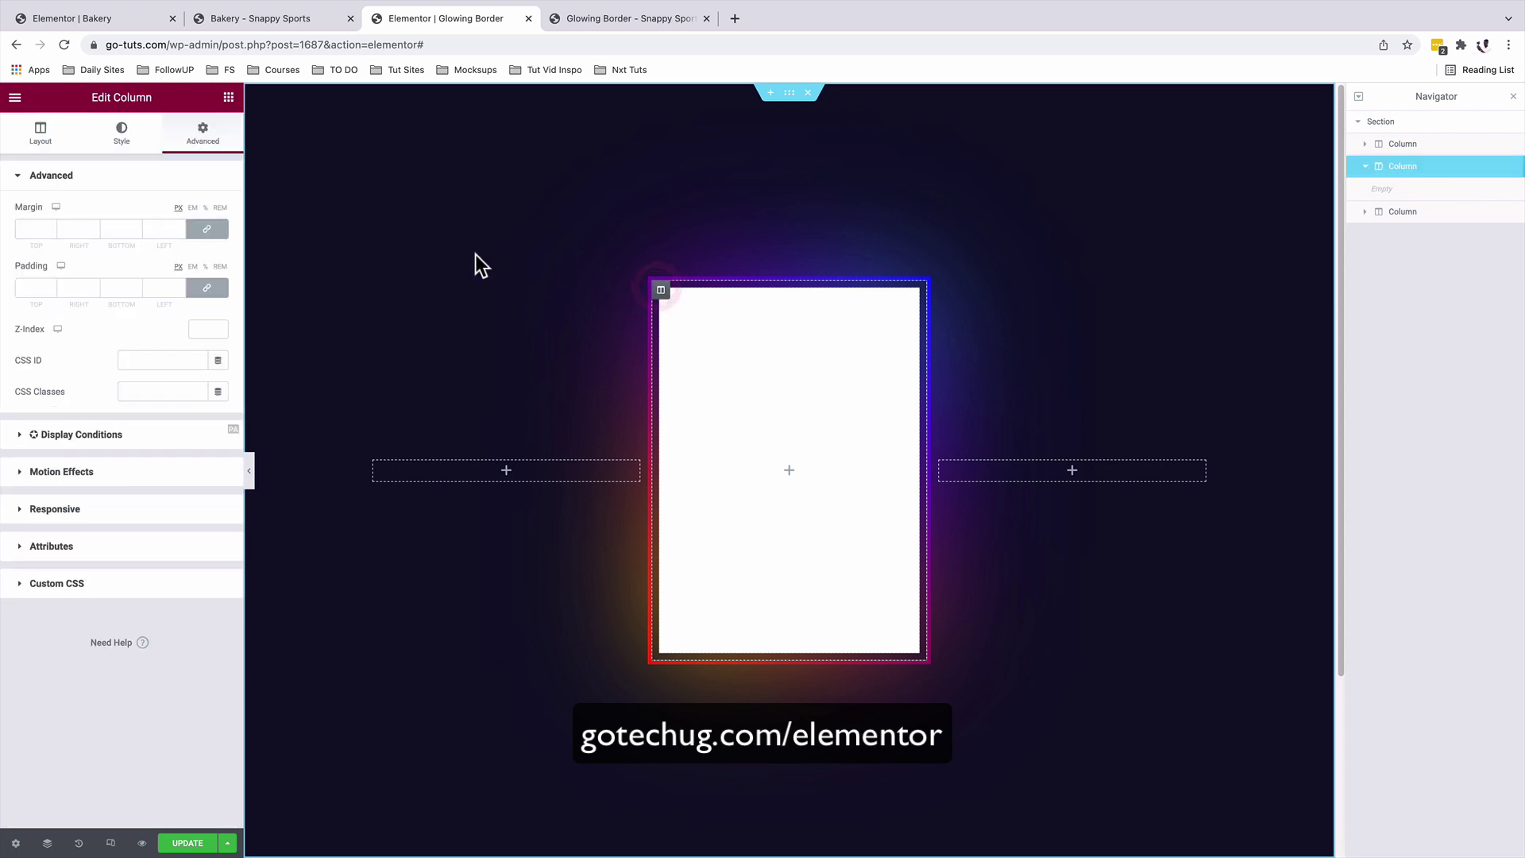
click(94, 589)
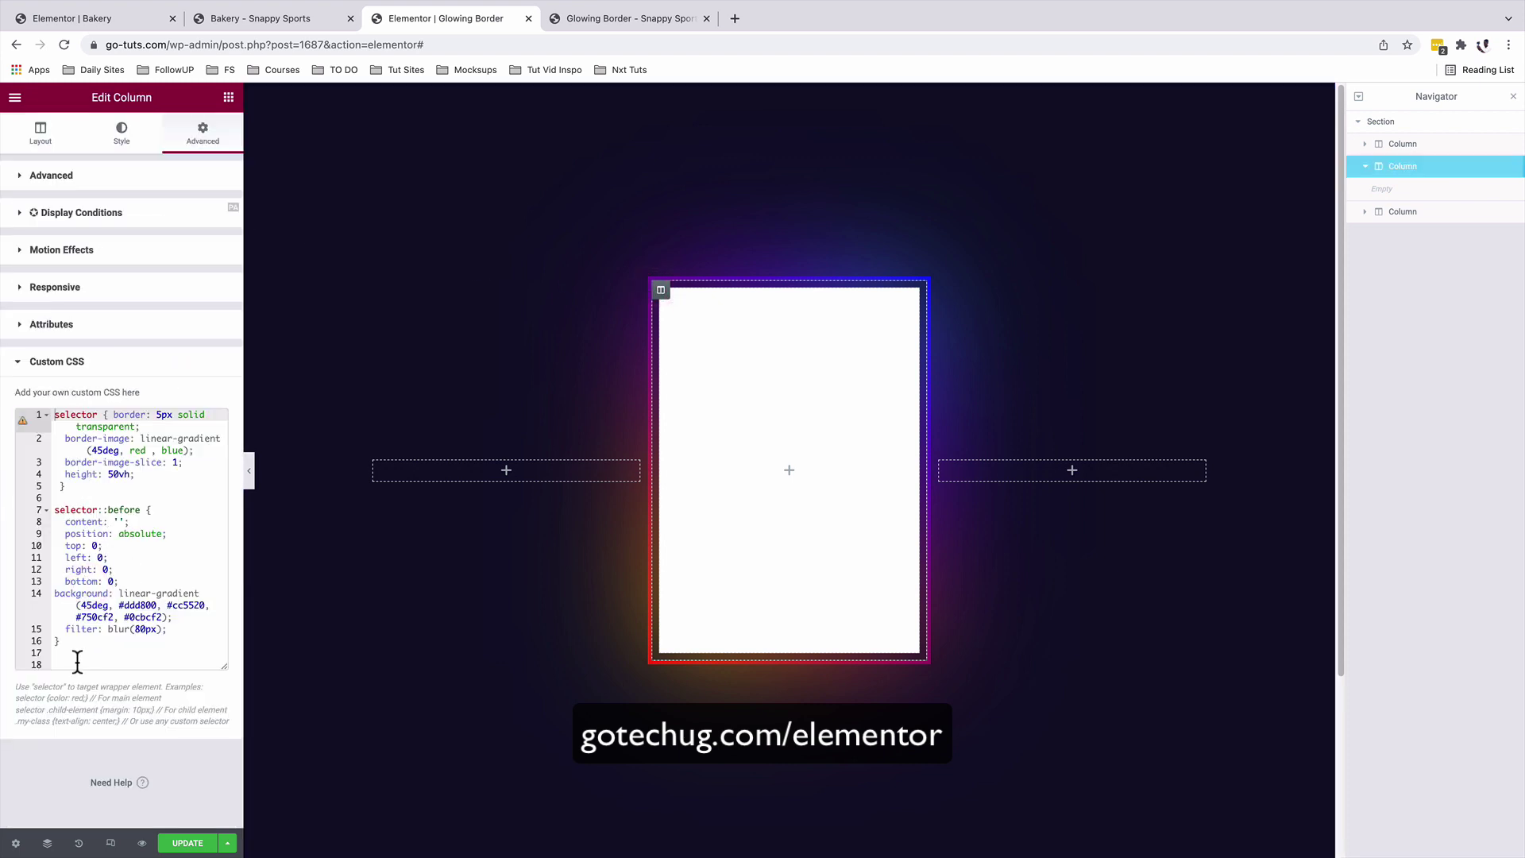
drag(82, 653, 54, 414)
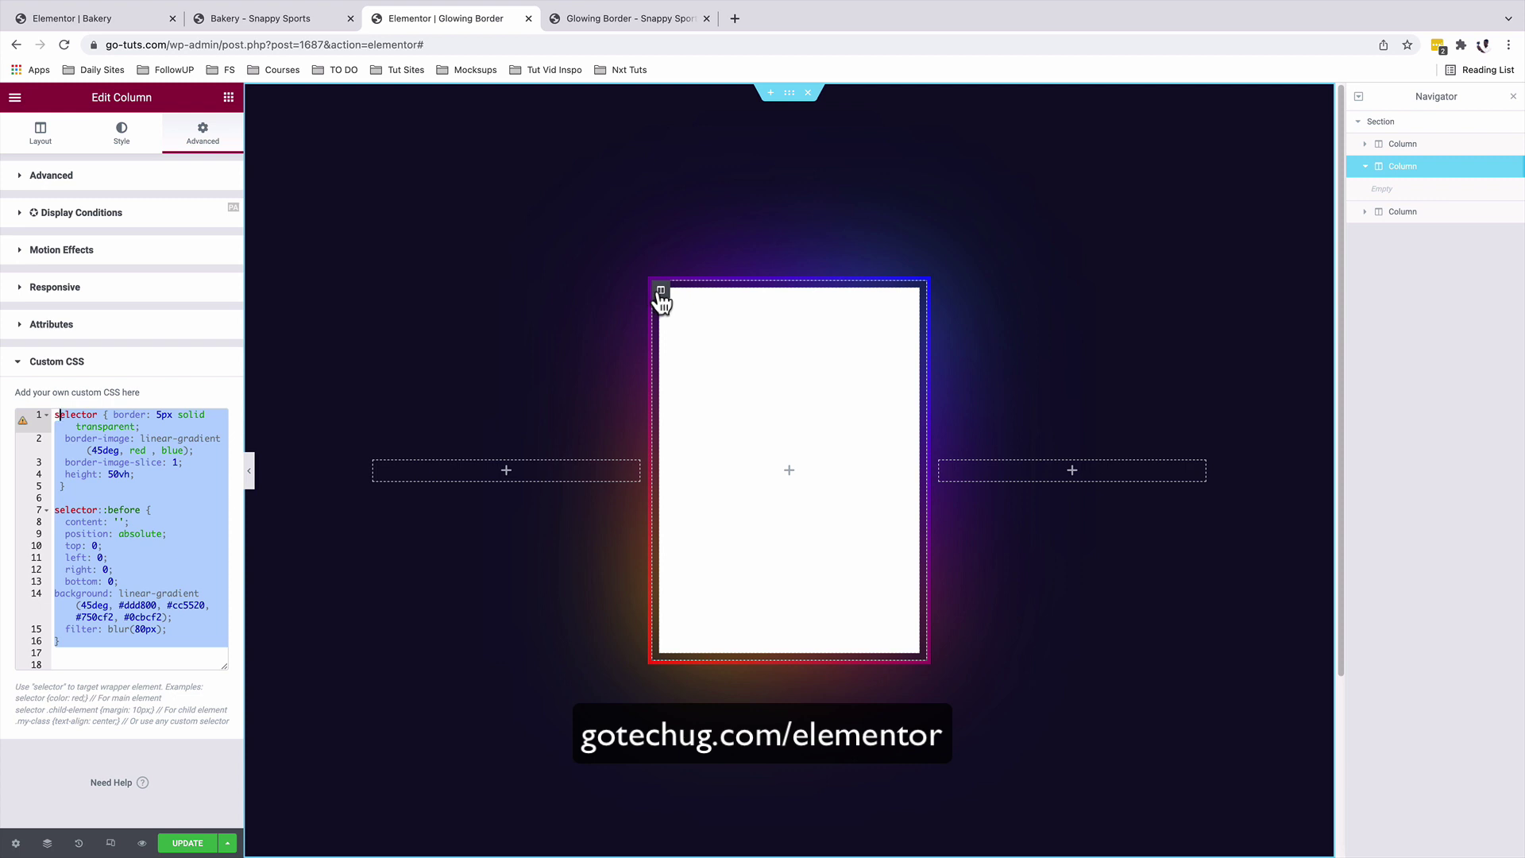
click(81, 652)
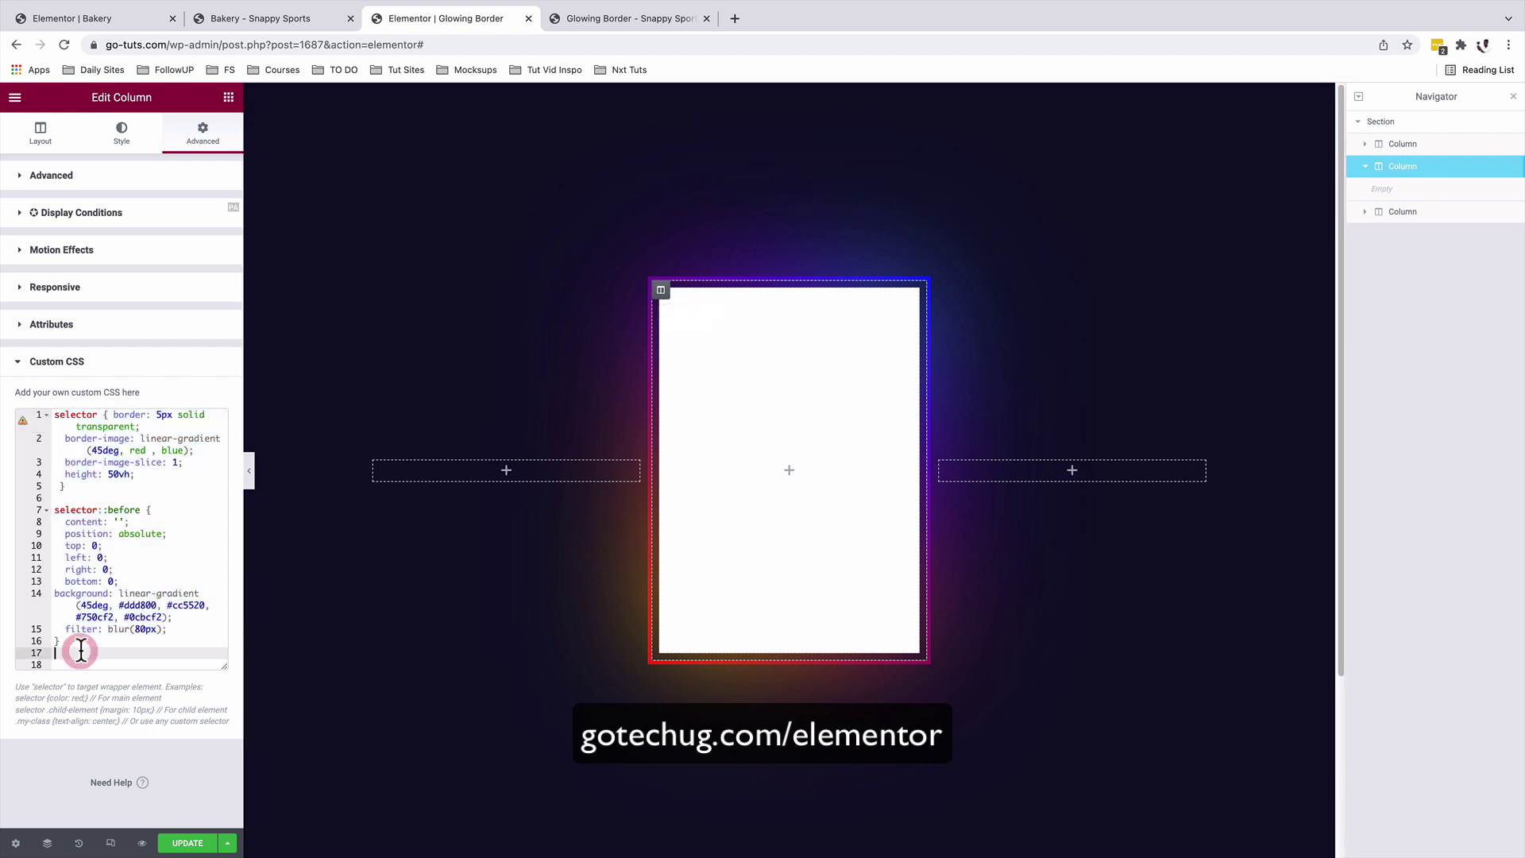